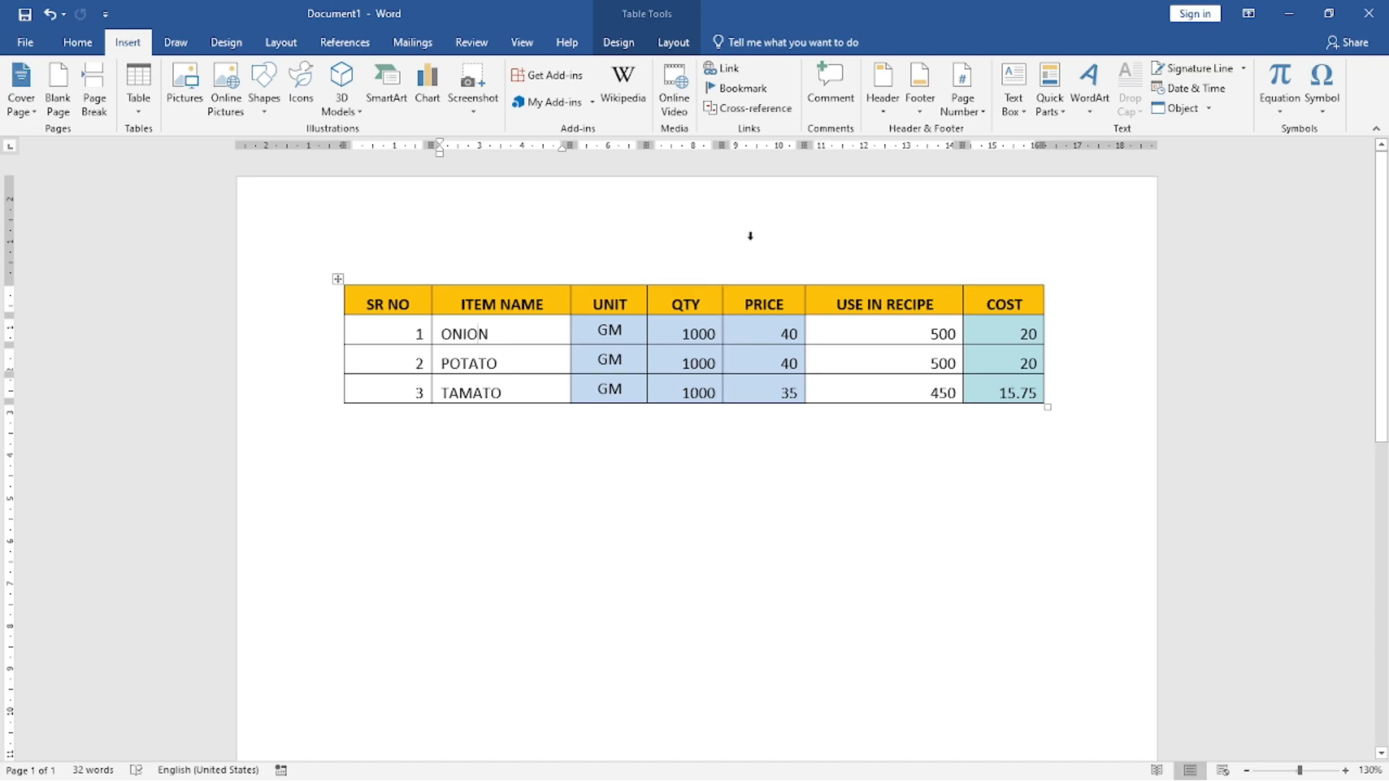
# Step: Insert a blank table with five columns and three rows below the ingredient cost table
pyautogui.click(142, 114)
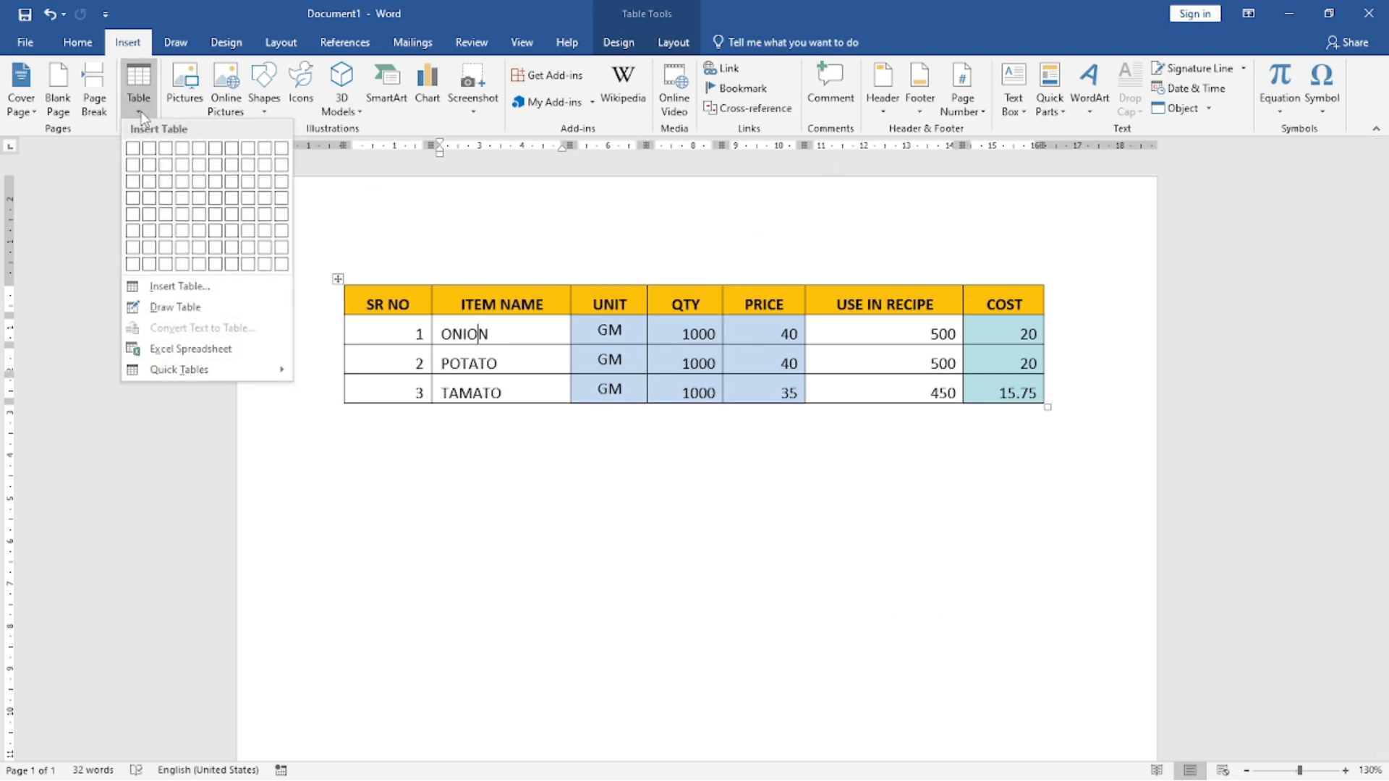
pyautogui.click(635, 480)
pyautogui.click(1061, 407)
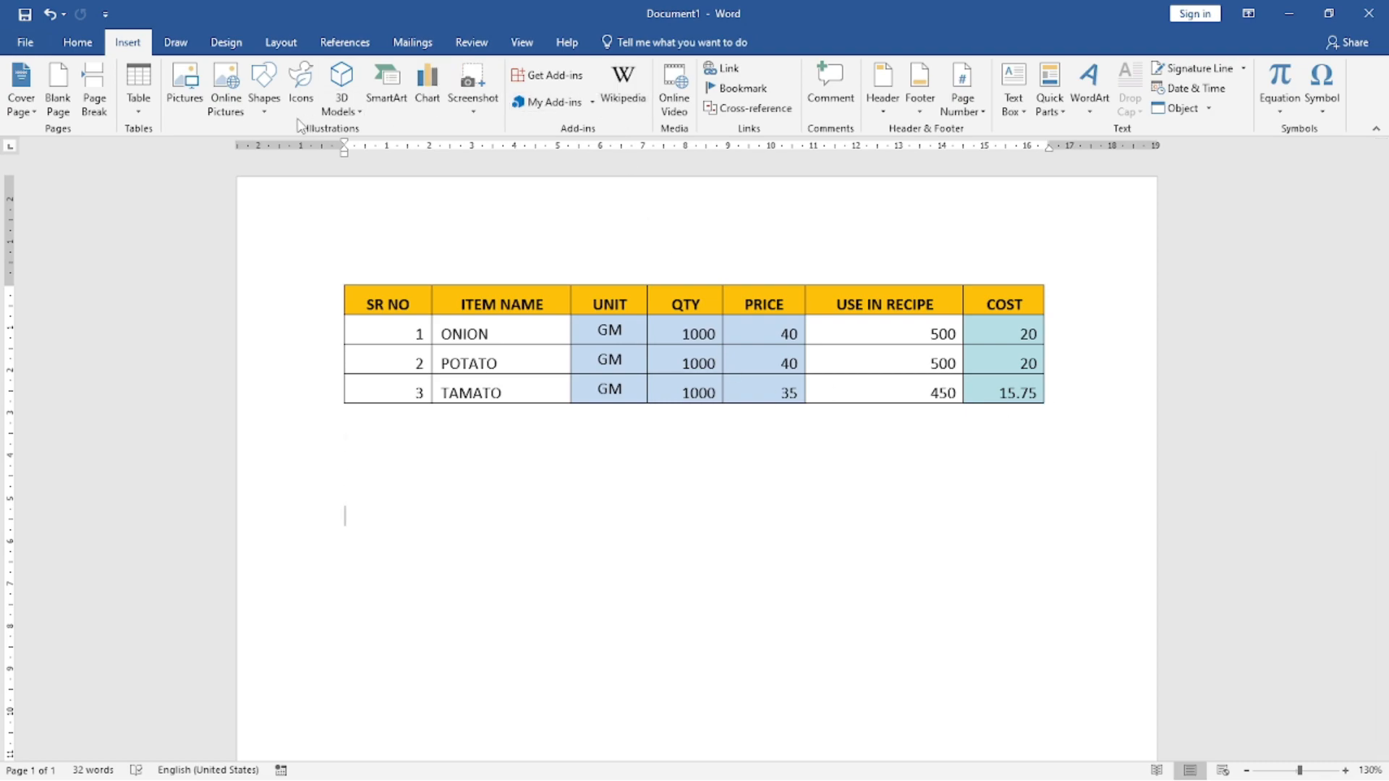
pyautogui.click(138, 116)
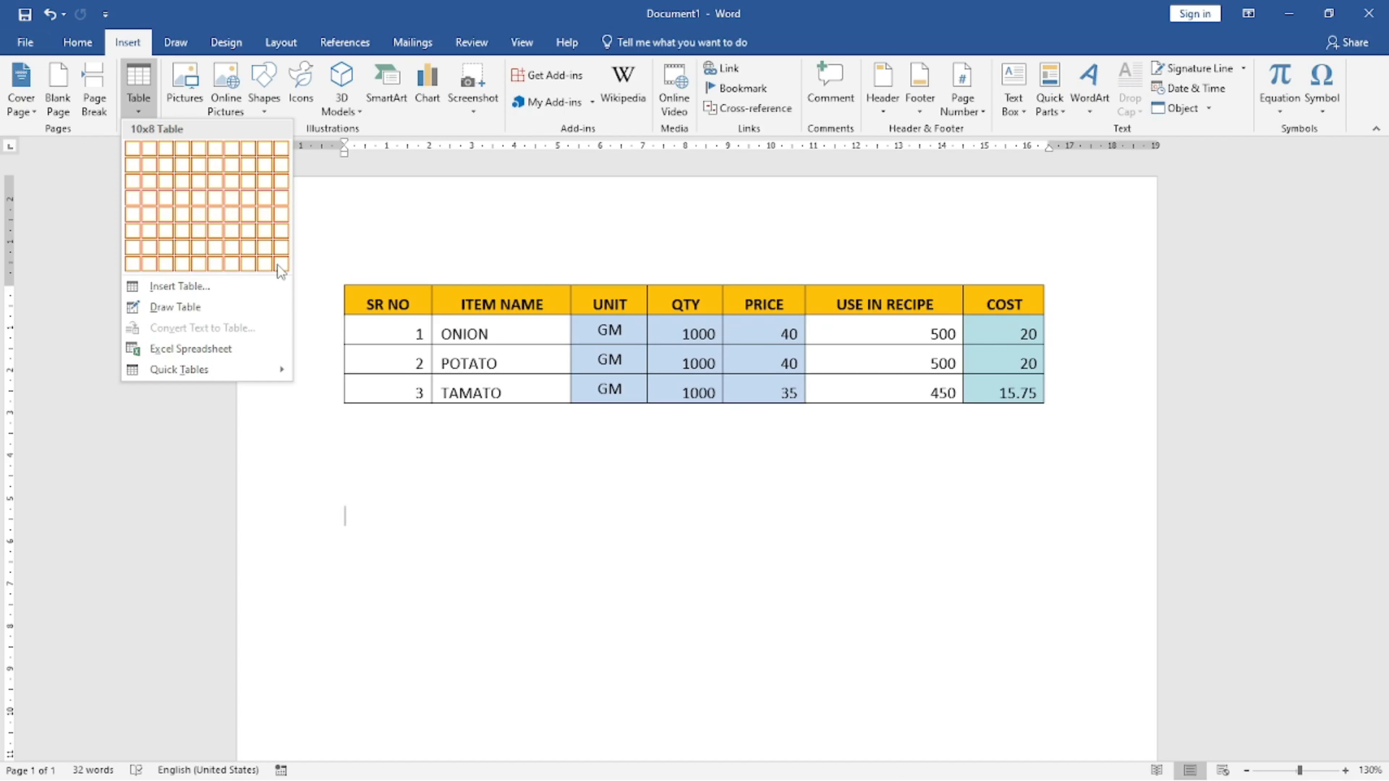
pyautogui.click(198, 193)
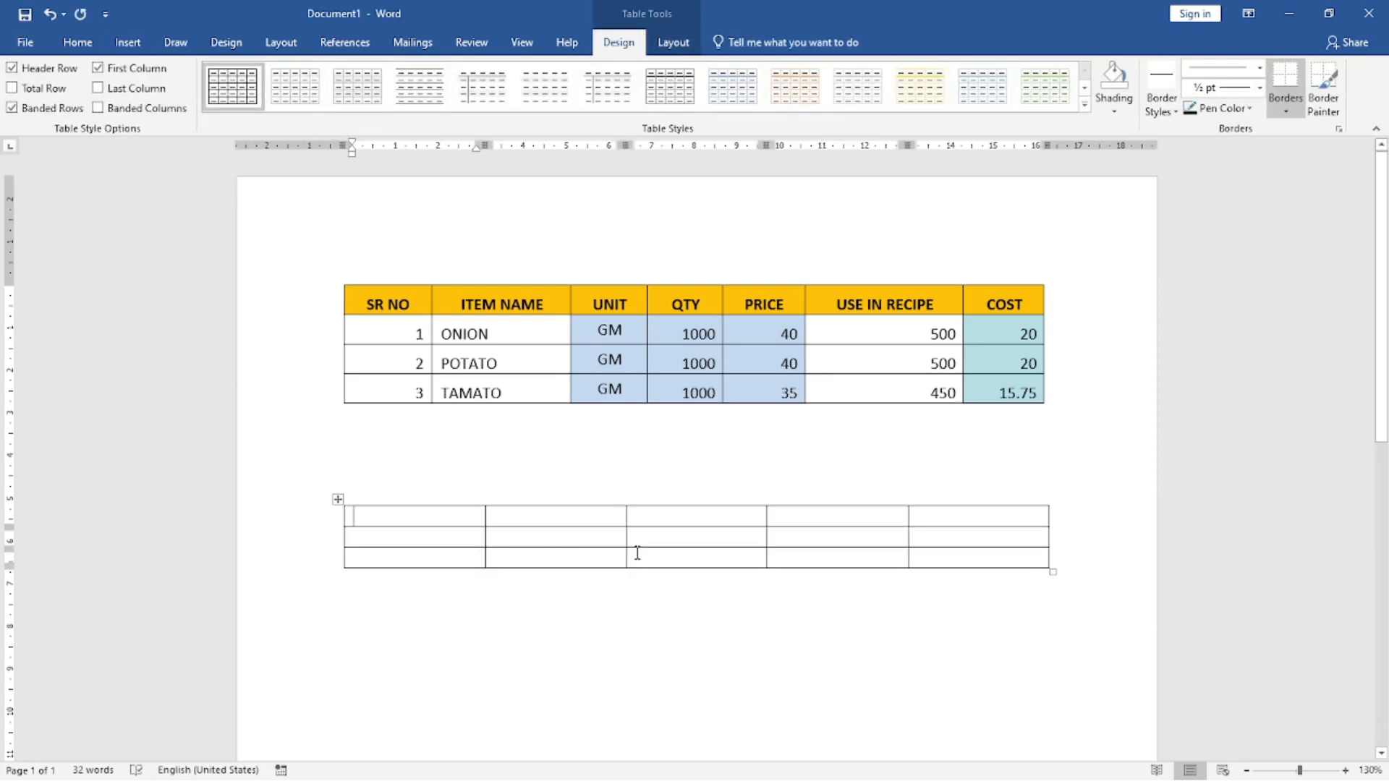
# Step: Create a one-row, seven-column table below the blank table from a text line of plus signs joined by hyphens
pyautogui.click(1087, 577)
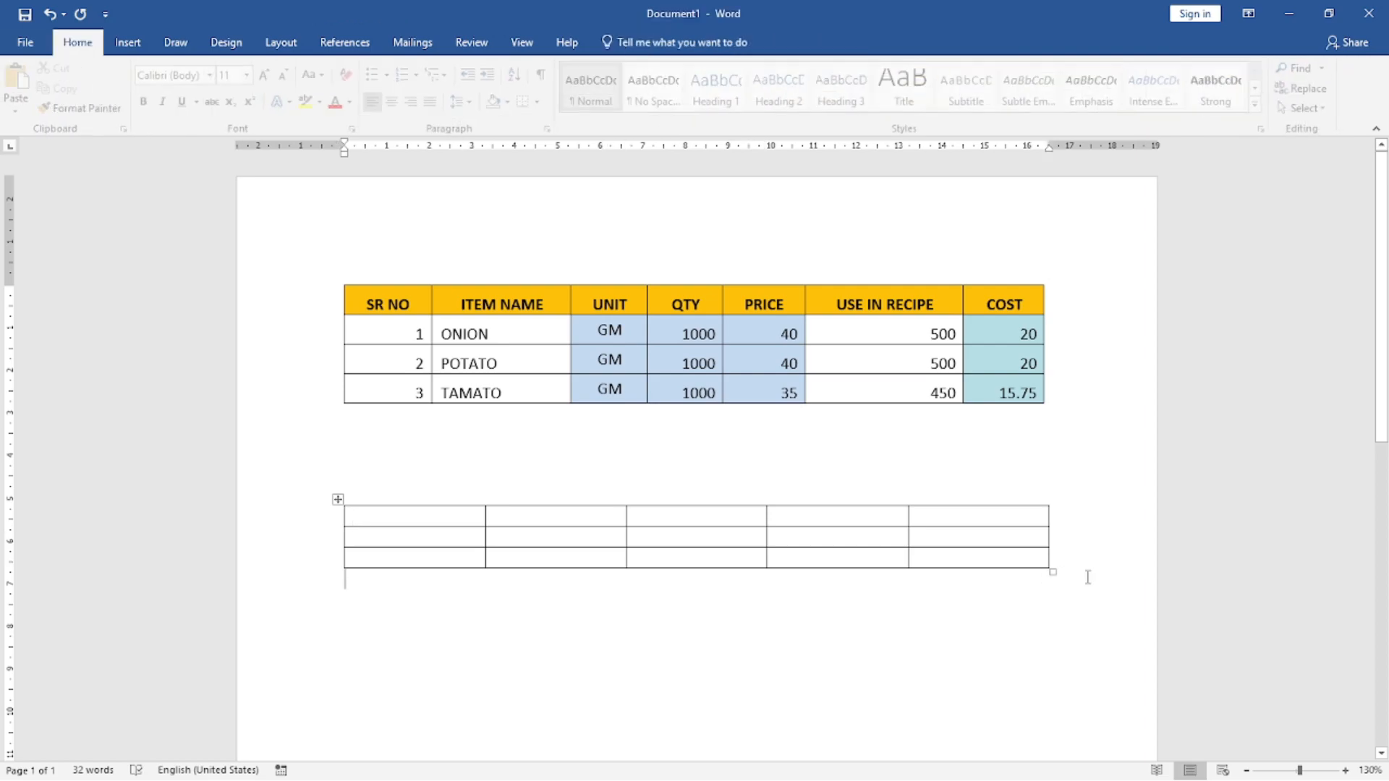
pyautogui.press('Return')
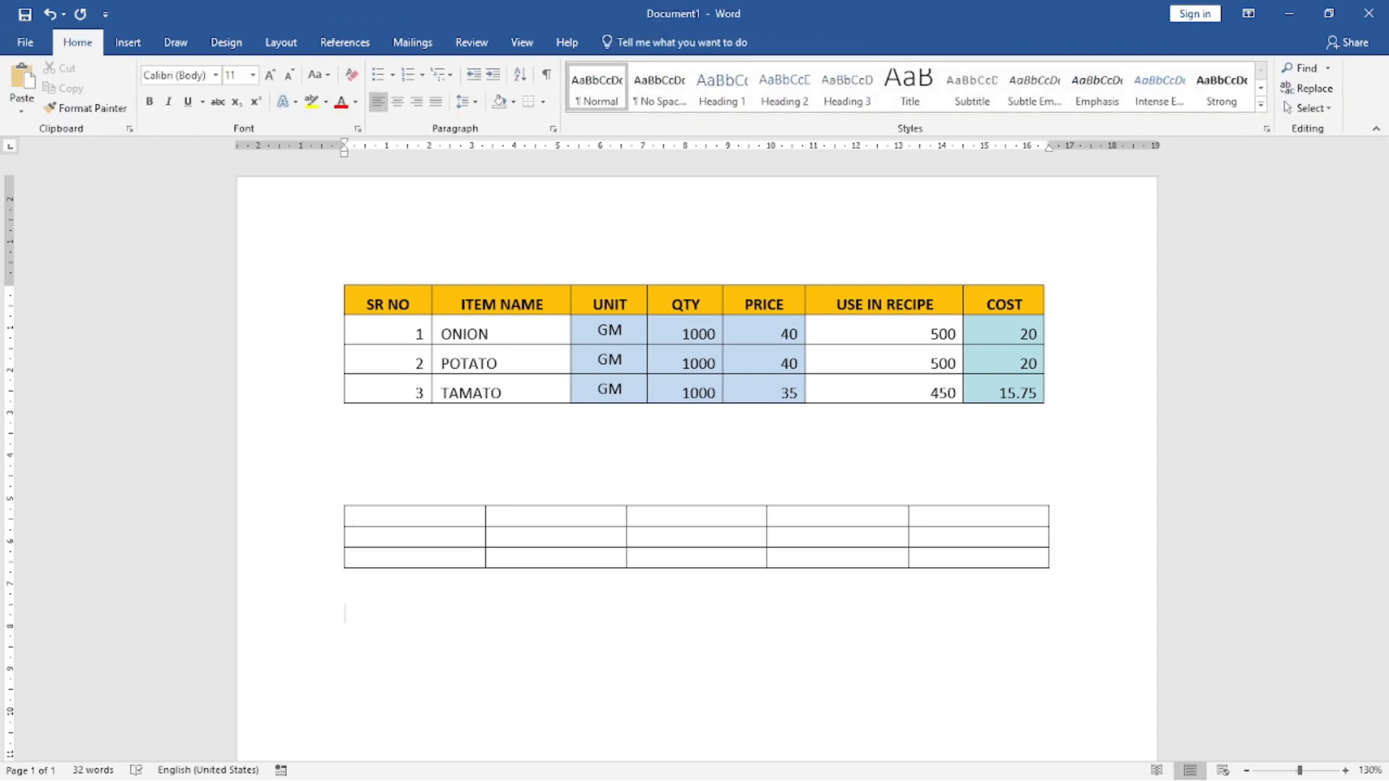
pyautogui.click(129, 43)
pyautogui.click(135, 110)
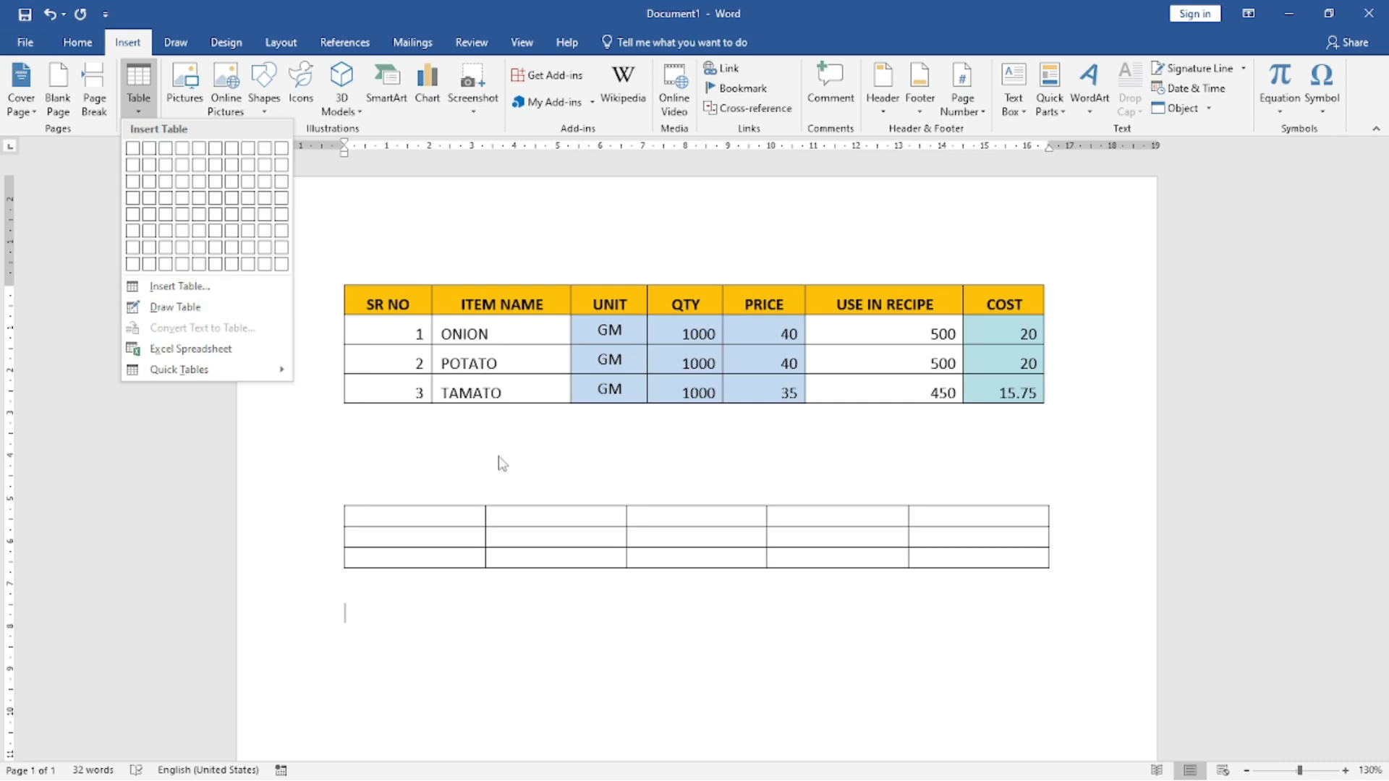
pyautogui.click(463, 606)
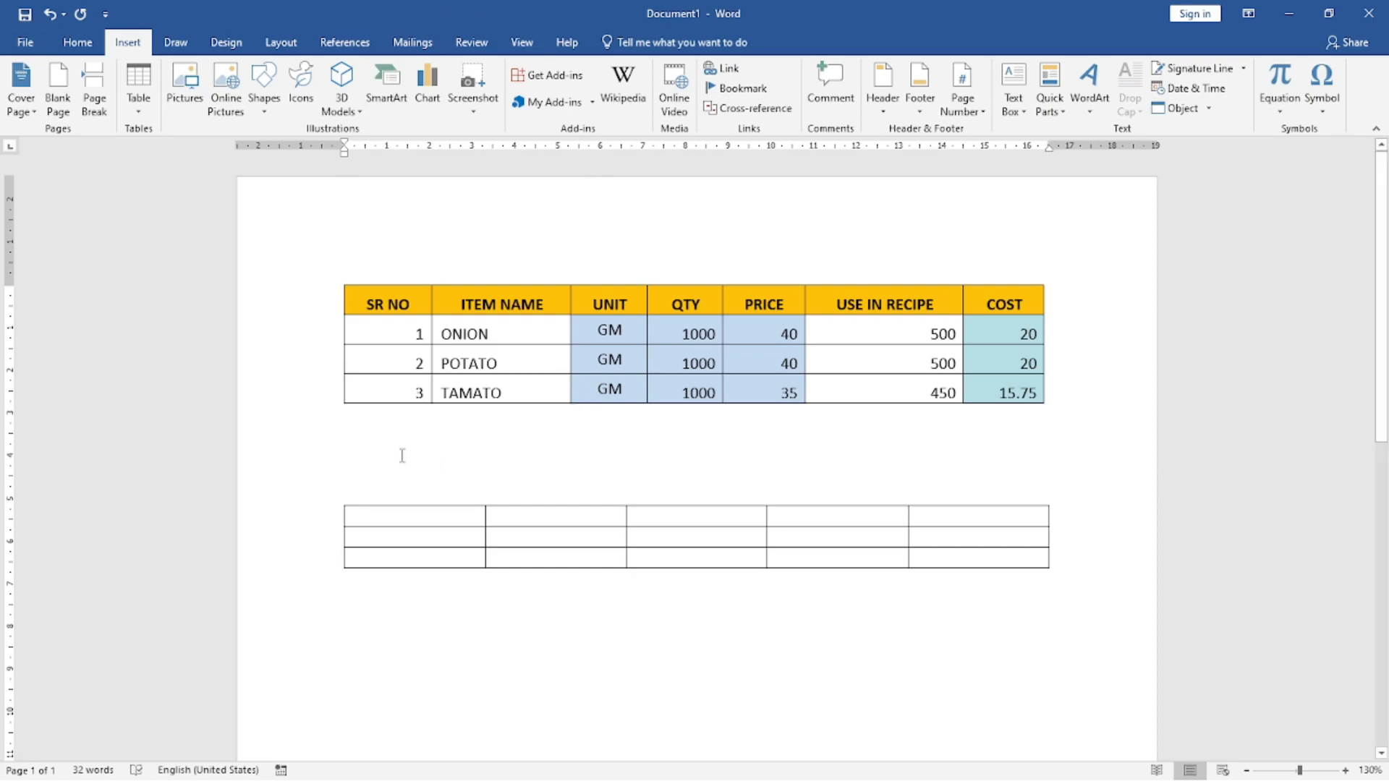
pyautogui.write('+')
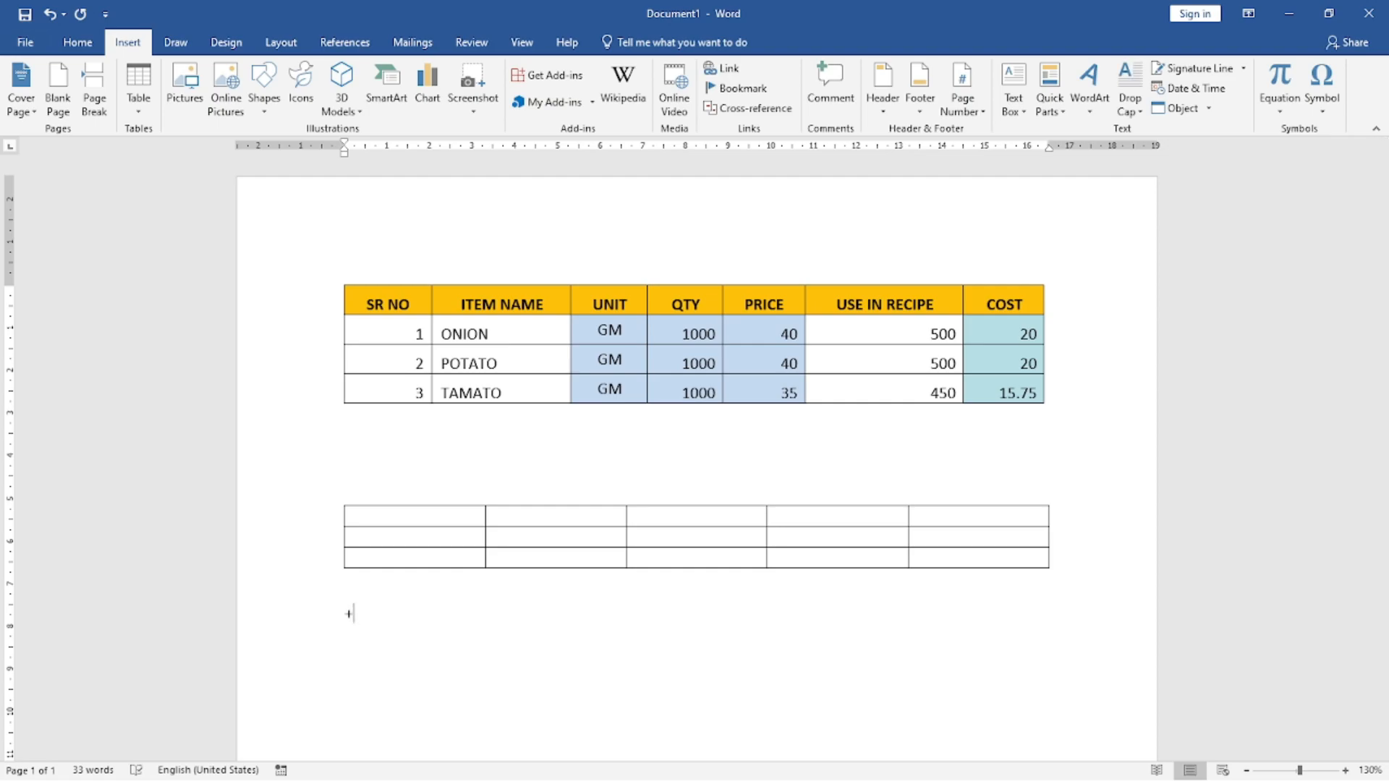
pyautogui.write('---------')
pyautogui.write('-----')
pyautogui.write('-+')
pyautogui.write('----------------------------')
pyautogui.write('-+------------')
pyautogui.write('---')
pyautogui.write('+---------------------')
pyautogui.write('--')
pyautogui.press('BackSpace')
pyautogui.press('BackSpace')
pyautogui.write('+--')
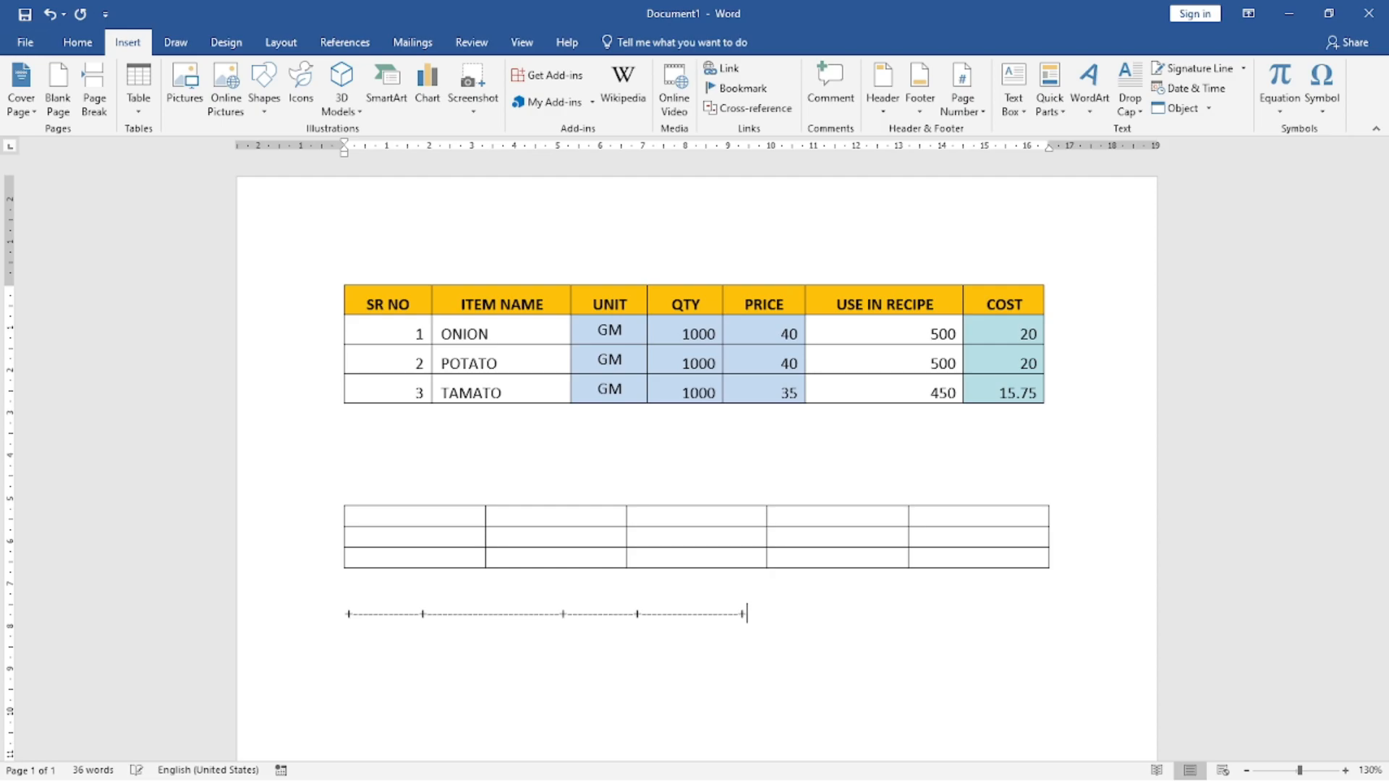
pyautogui.write('--------------+---------------')
pyautogui.write('--------+-------------------')
pyautogui.write('----+---------------------------------+---------------------------------+')
pyautogui.press('Return')
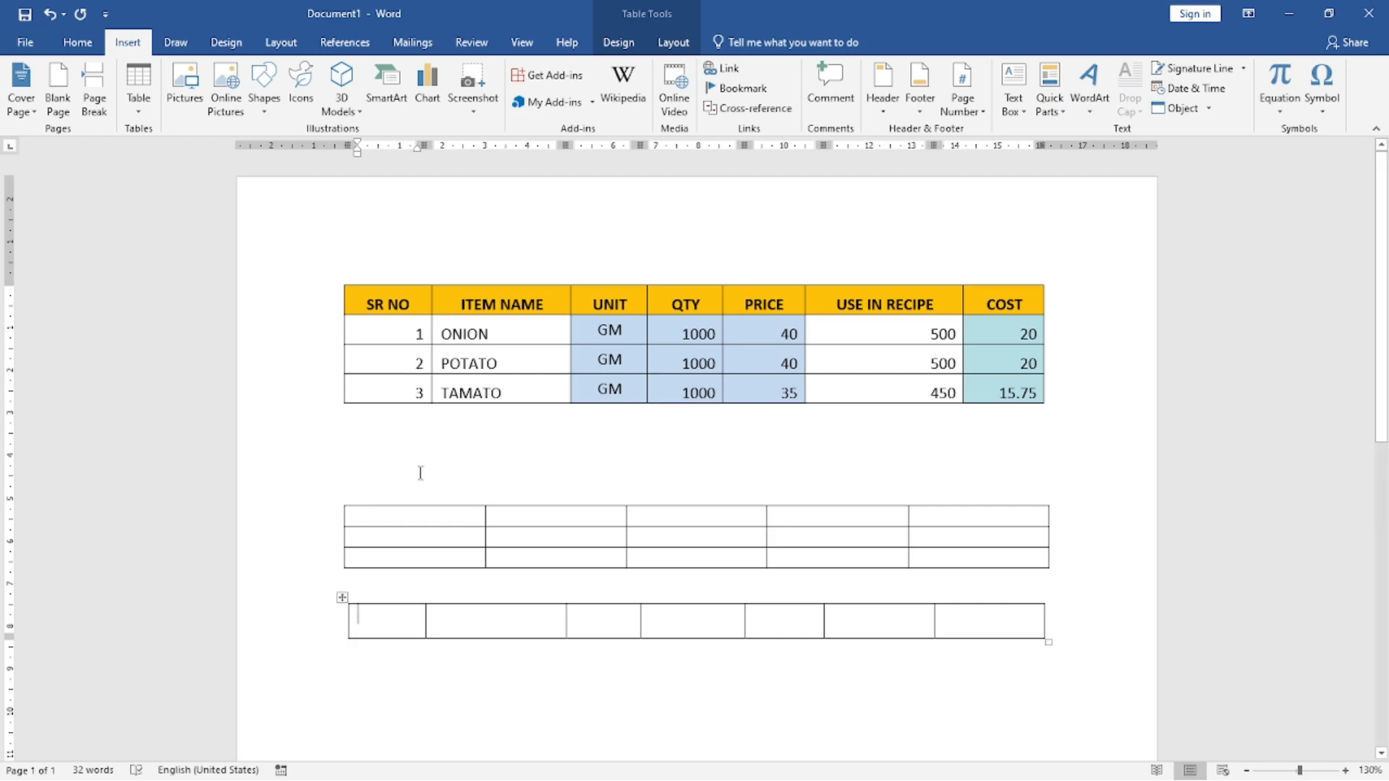
# Step: Cut the blank five-column table and the one-row, seven-column table below it out of the document
pyautogui.click(340, 502)
pyautogui.rightClick(338, 500)
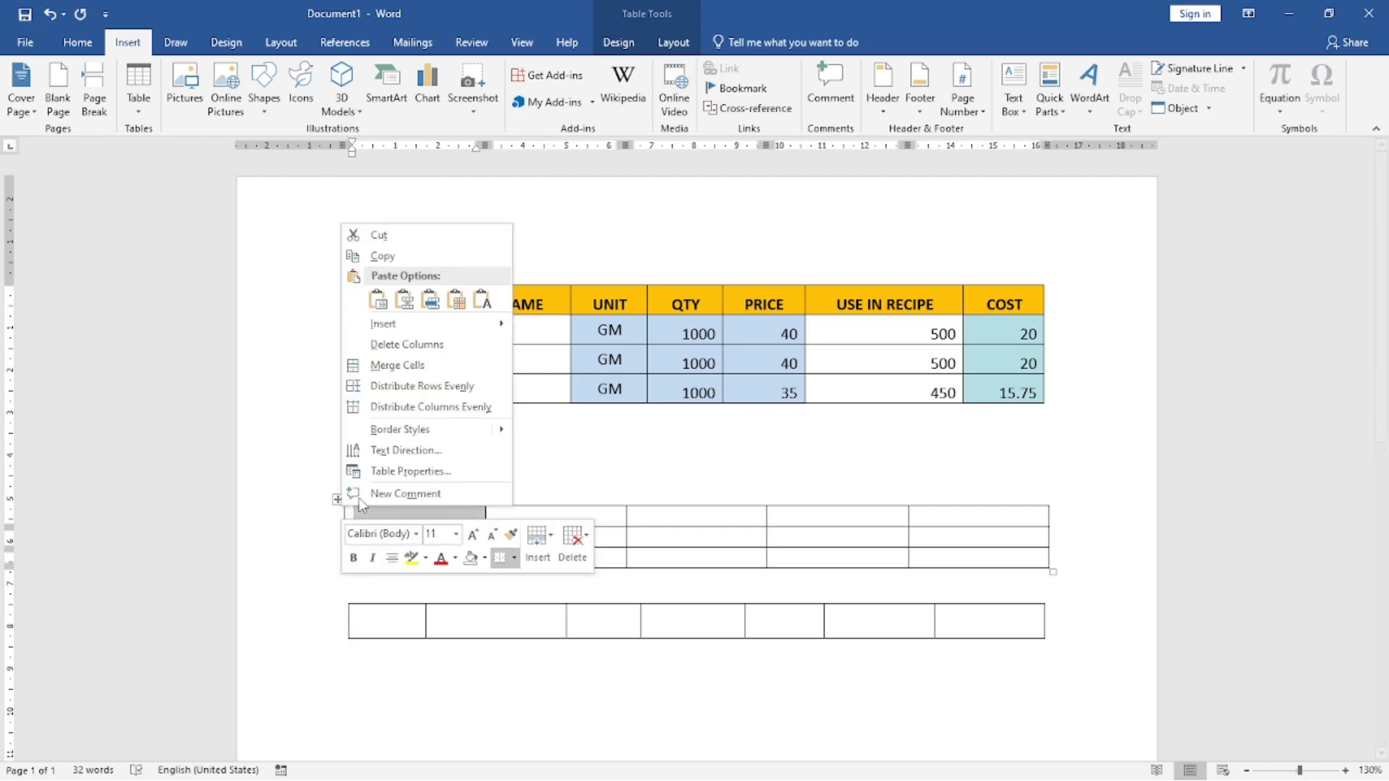
pyautogui.click(366, 231)
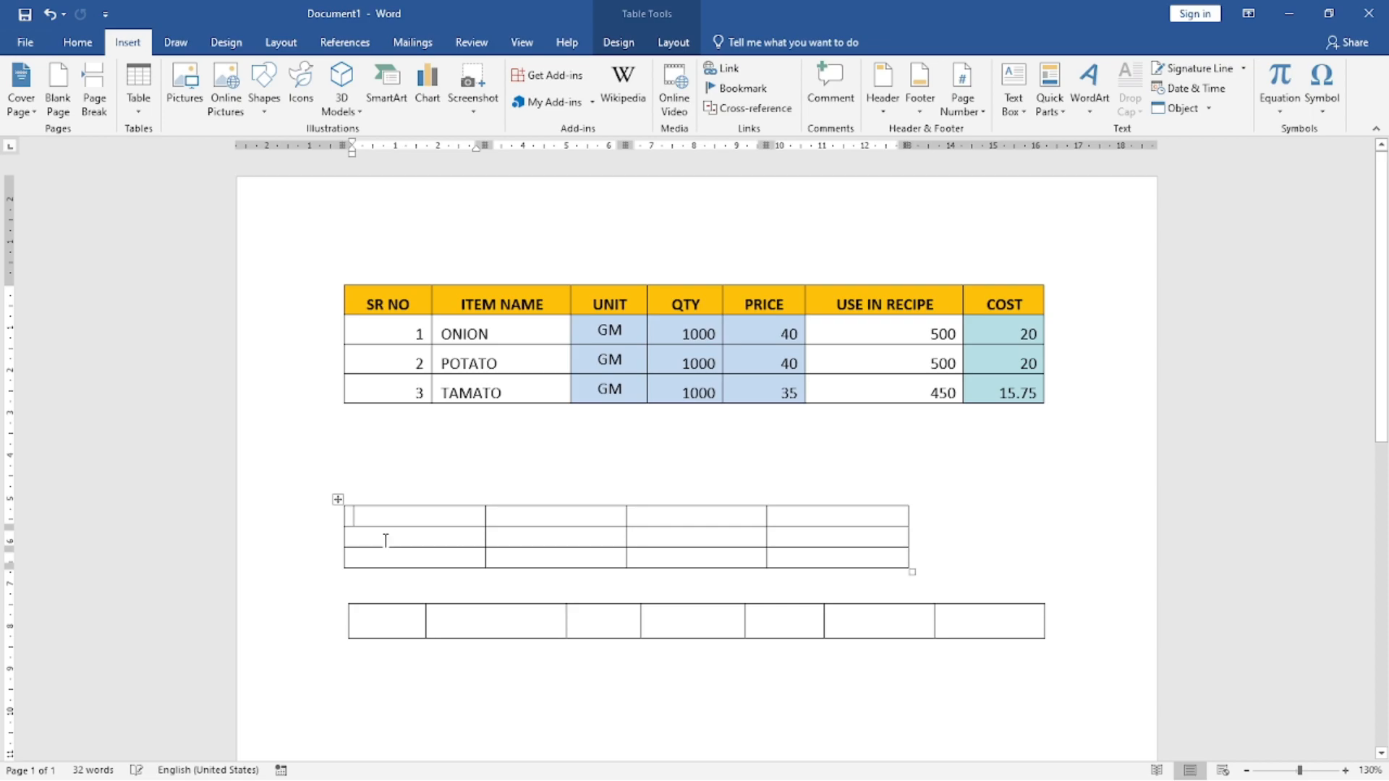
pyautogui.rightClick(341, 501)
pyautogui.click(366, 210)
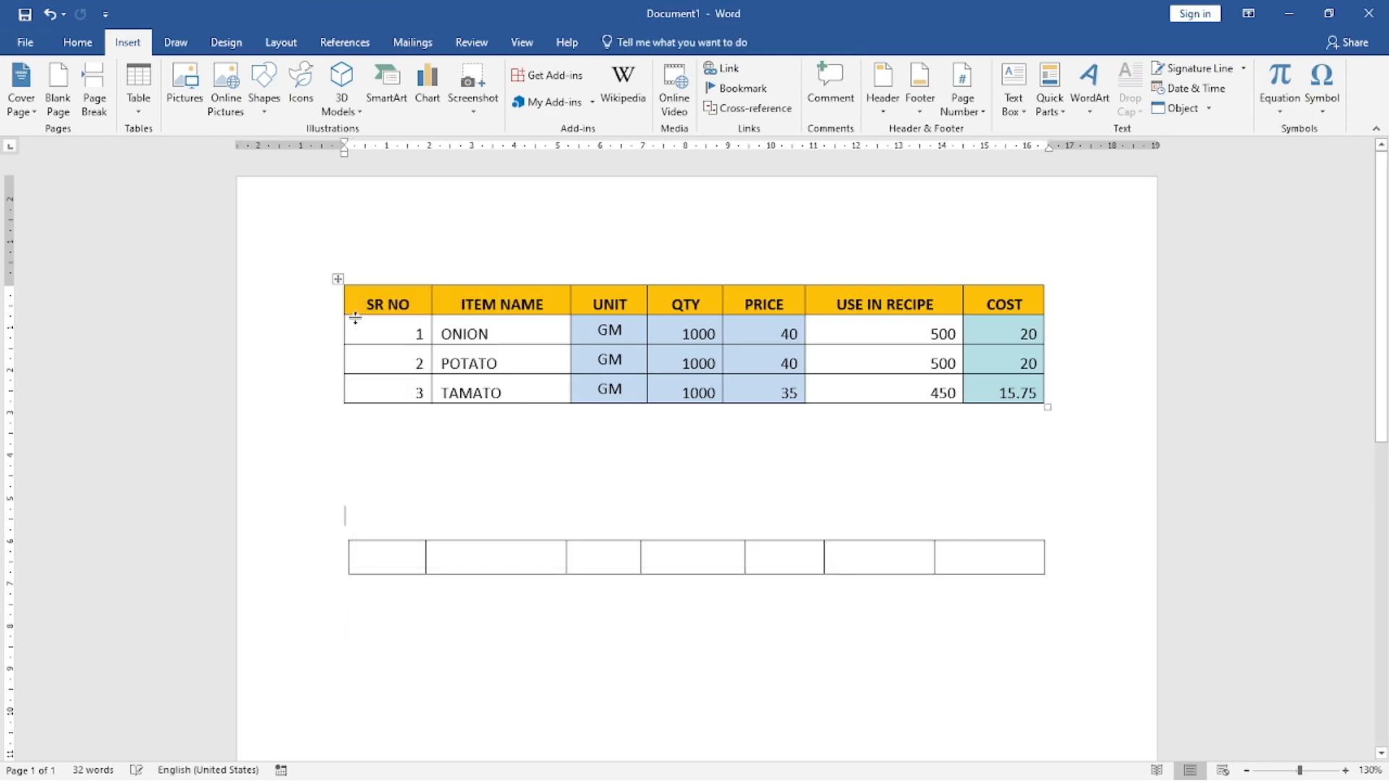
pyautogui.rightClick(340, 533)
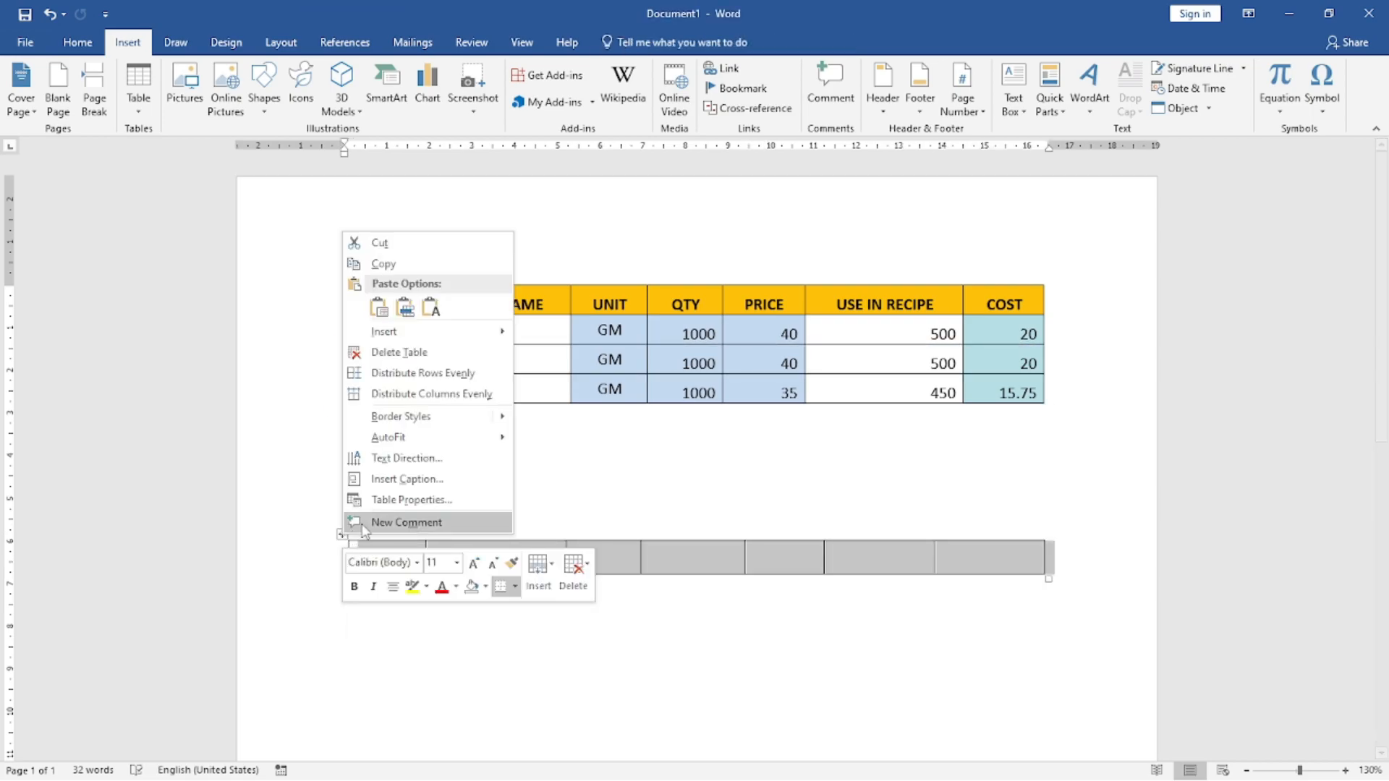
pyautogui.click(379, 243)
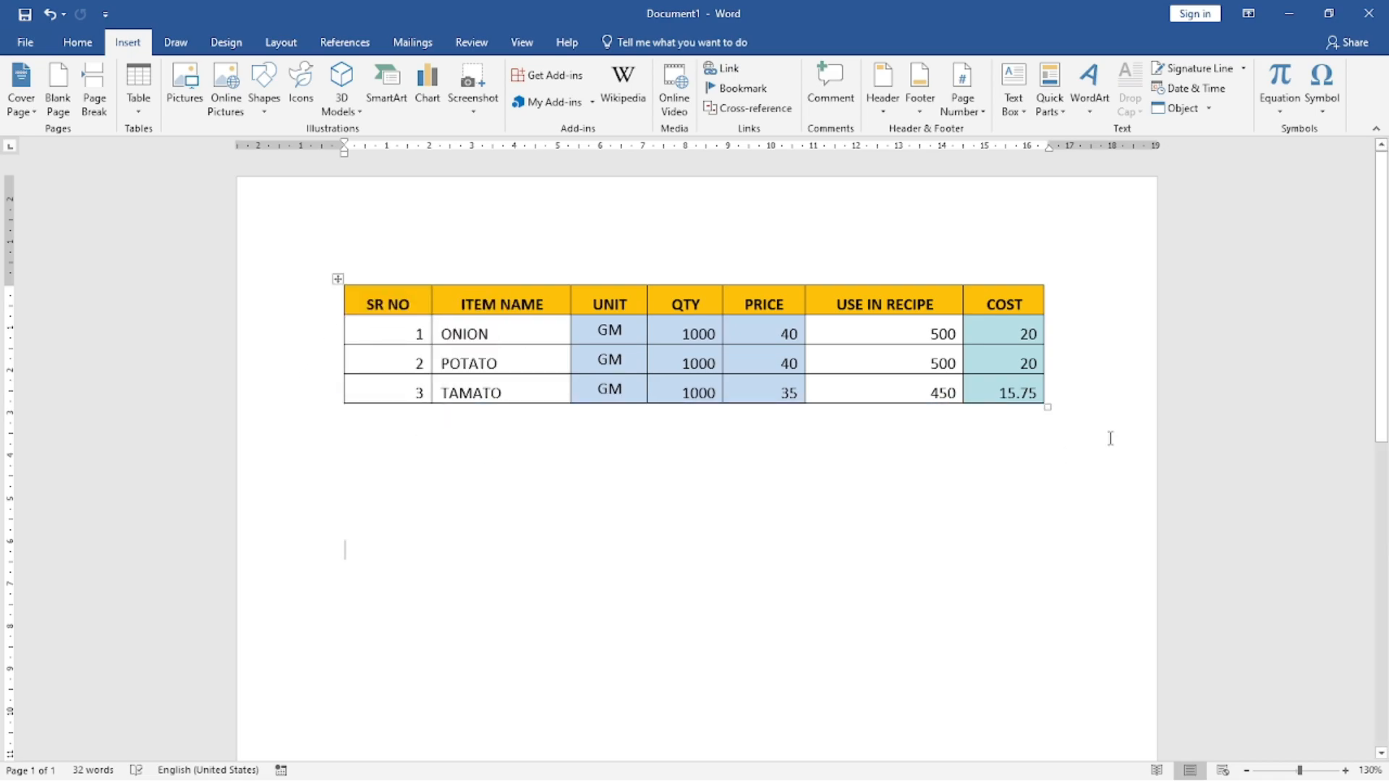
# Step: Enter a line below the ingredient cost table with plus signs marking the borders of seven columns, joined by runs of hyphens
pyautogui.click(1078, 401)
pyautogui.click(1062, 432)
pyautogui.press('Return')
pyautogui.press('Return')
pyautogui.press('Return')
pyautogui.press('Return')
pyautogui.press('Return')
pyautogui.press('BackSpace')
pyautogui.press('BackSpace')
pyautogui.press('BackSpace')
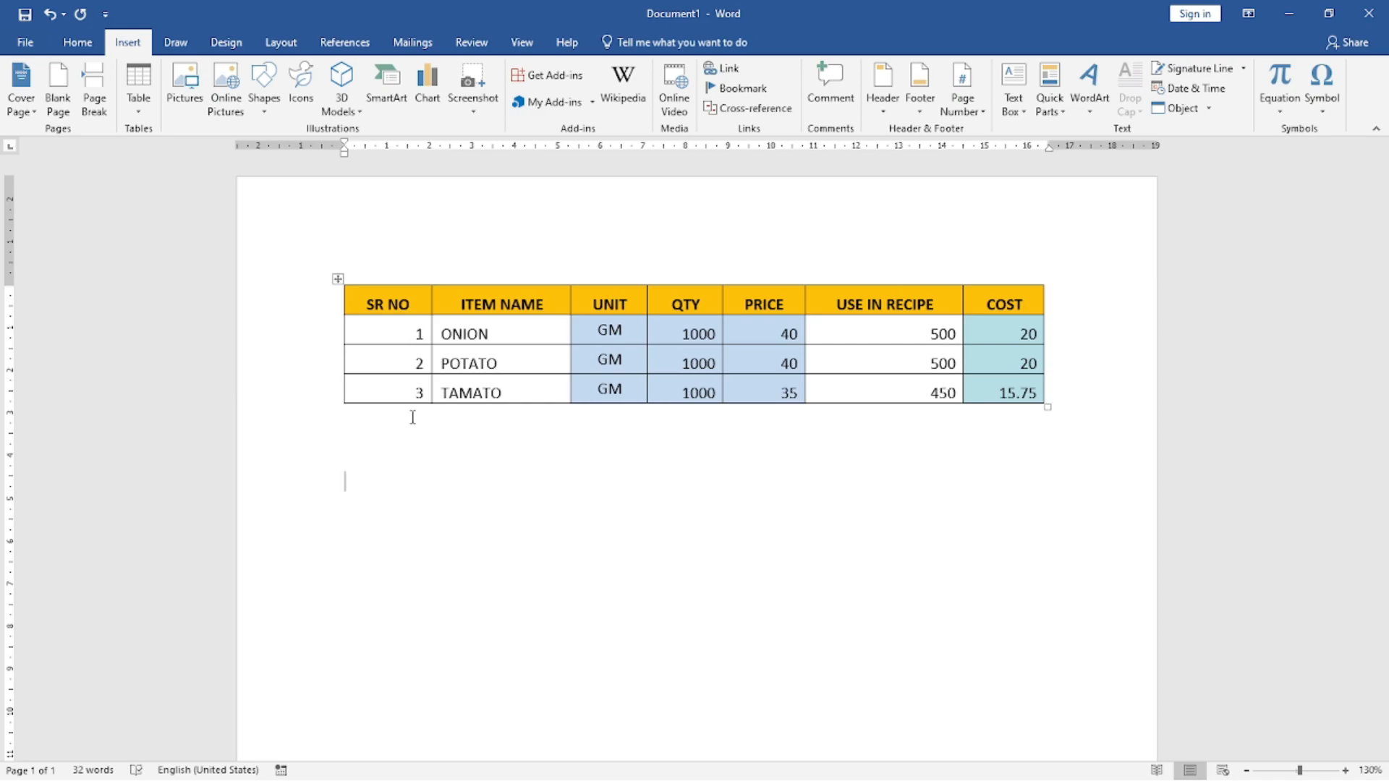
pyautogui.write('+--------------')
pyautogui.write('+--------------------------------------')
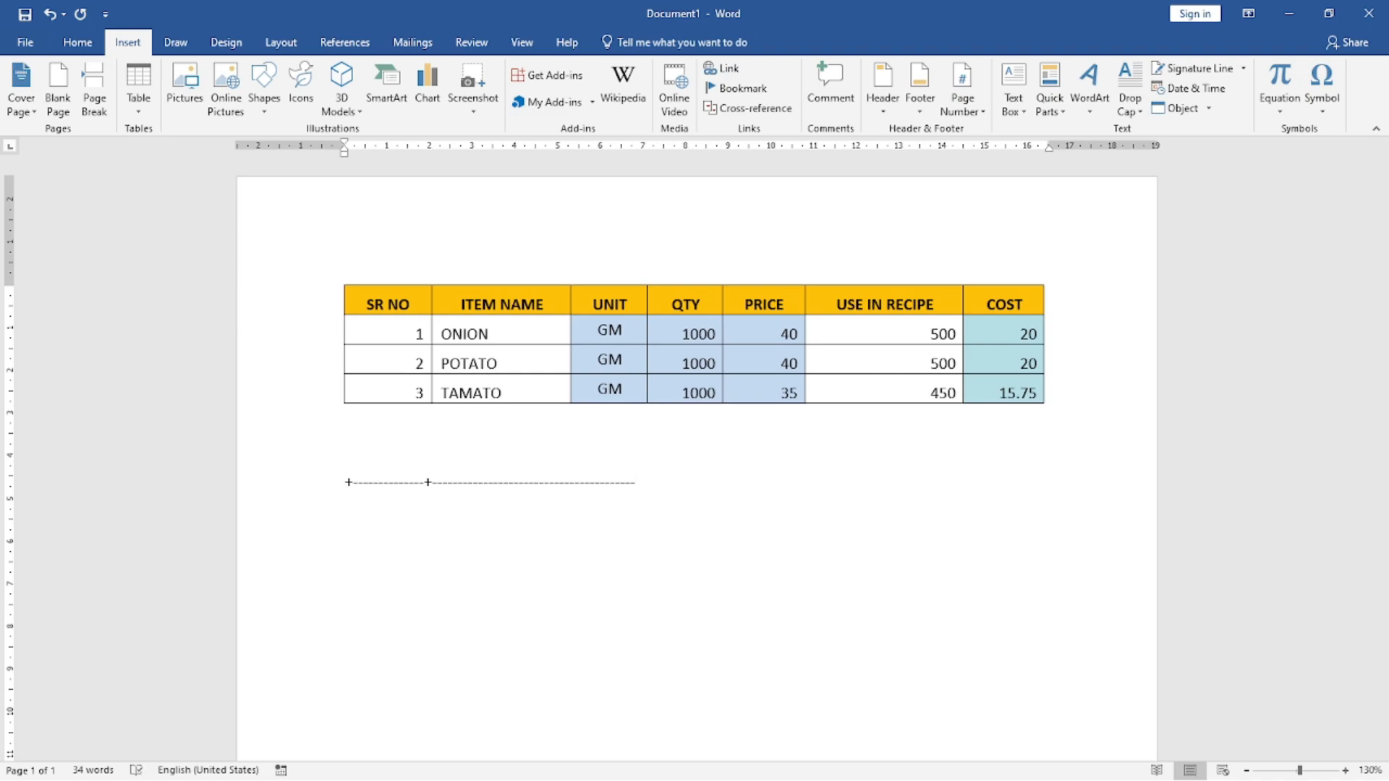
pyautogui.write('+------------+-------------')
pyautogui.press('BackSpace')
pyautogui.press('BackSpace')
pyautogui.write('+------------')
pyautogui.write('----+------------------------')
pyautogui.write('+-----------------')
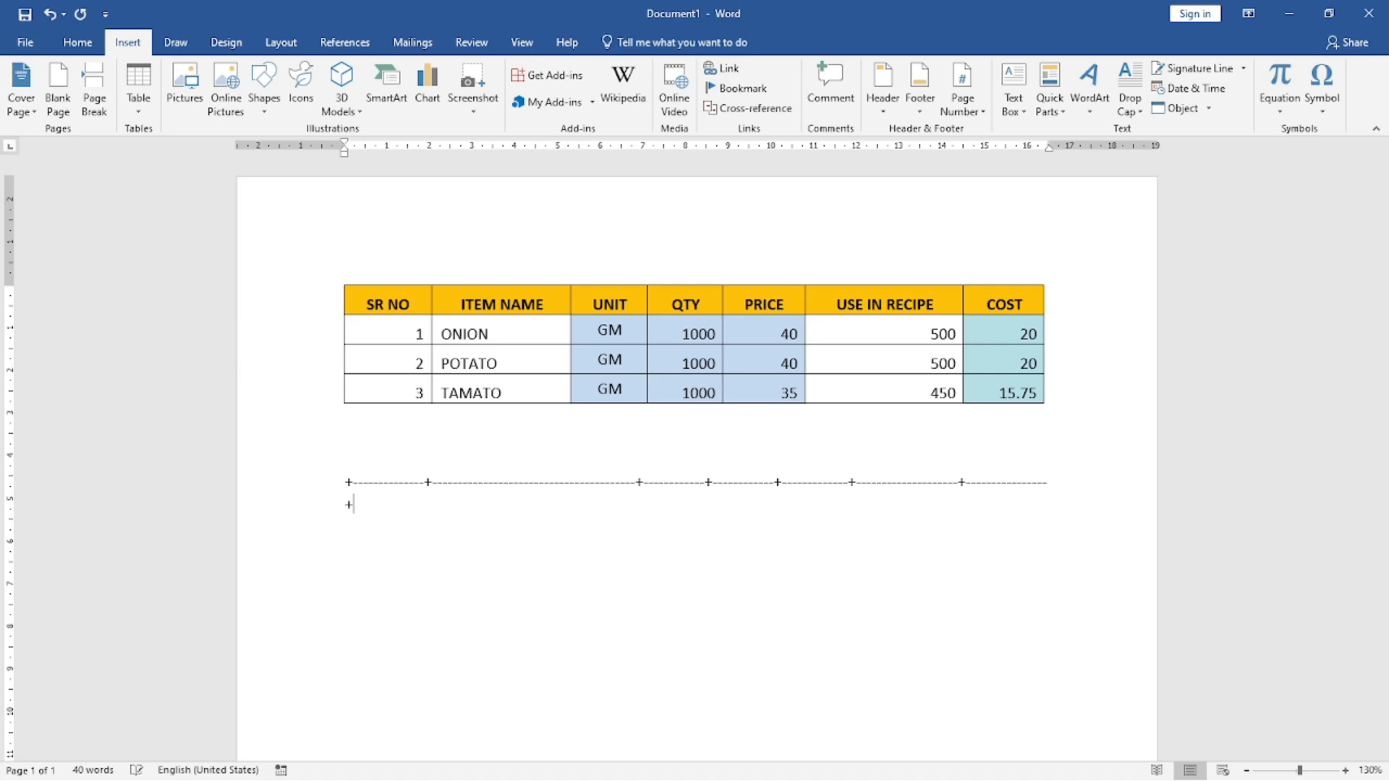
# Step: Trim the plus-and-hyphen line to fit on one line within the margin and convert it into a seven-column table row
pyautogui.press('BackSpace')
pyautogui.press('BackSpace')
pyautogui.press('Return')
pyautogui.write('+')
pyautogui.press('BackSpace')
pyautogui.press('BackSpace')
pyautogui.press('Return')
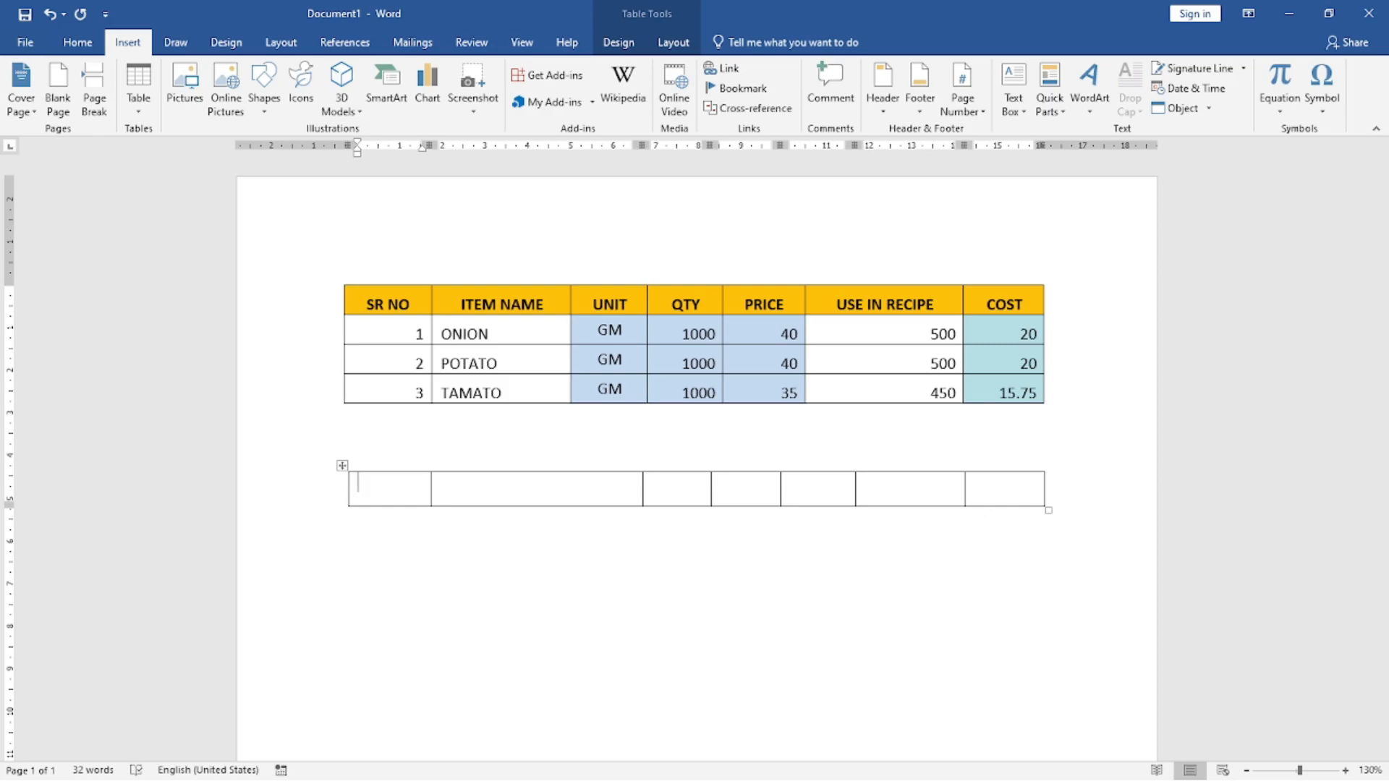
# Step: Add five more blank rows to the new seven-column table, for six rows altogether
pyautogui.press('Tab')
pyautogui.press('Tab')
pyautogui.press('Tab')
pyautogui.press('Tab')
pyautogui.press('Tab')
pyautogui.press('Tab')
pyautogui.press('Tab')
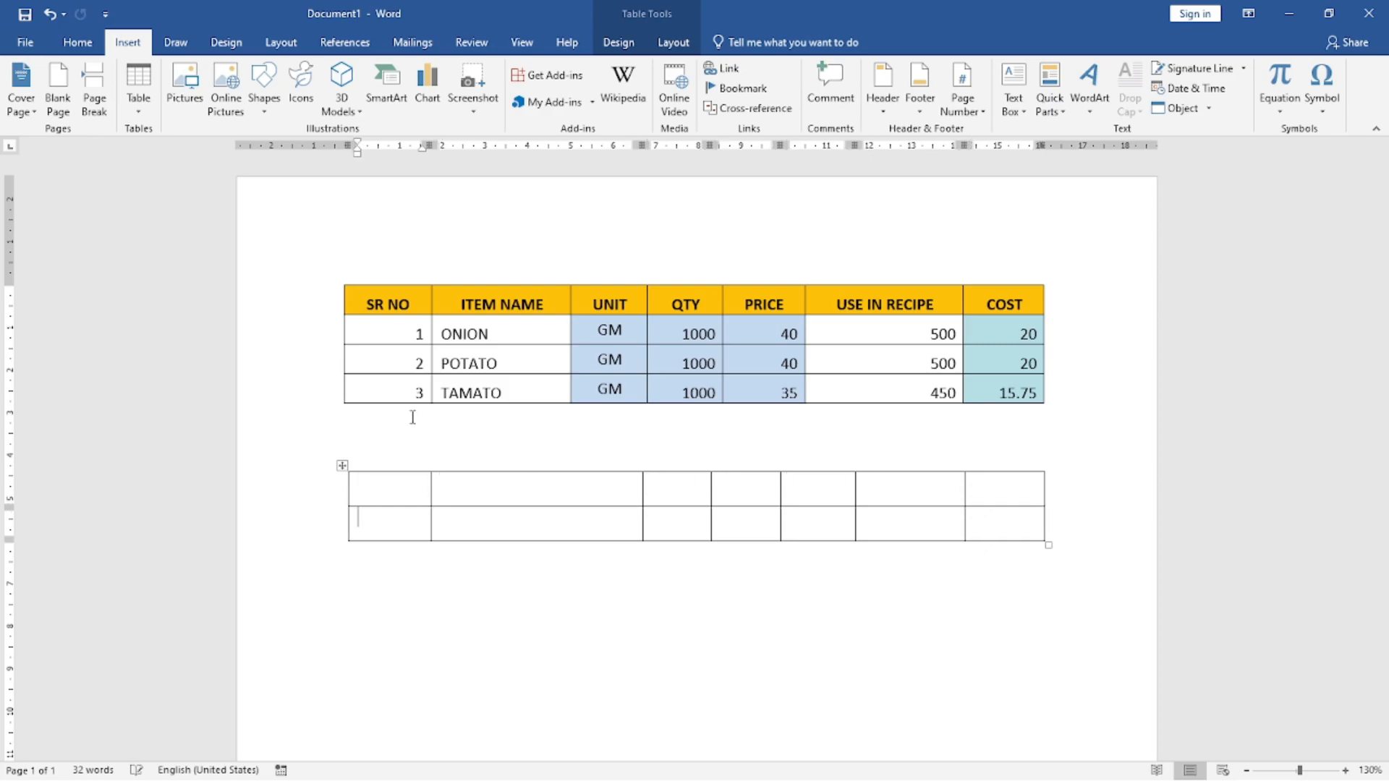
pyautogui.press('Tab')
pyautogui.press('Tab')
pyautogui.press('Tab')
pyautogui.press('Tab')
pyautogui.press('Tab')
pyautogui.press('Tab')
pyautogui.press('Tab')
pyautogui.press('Tab')
pyautogui.press('Tab')
pyautogui.press('Tab')
pyautogui.press('Tab')
pyautogui.press('Tab')
pyautogui.press('Tab')
pyautogui.press('Tab')
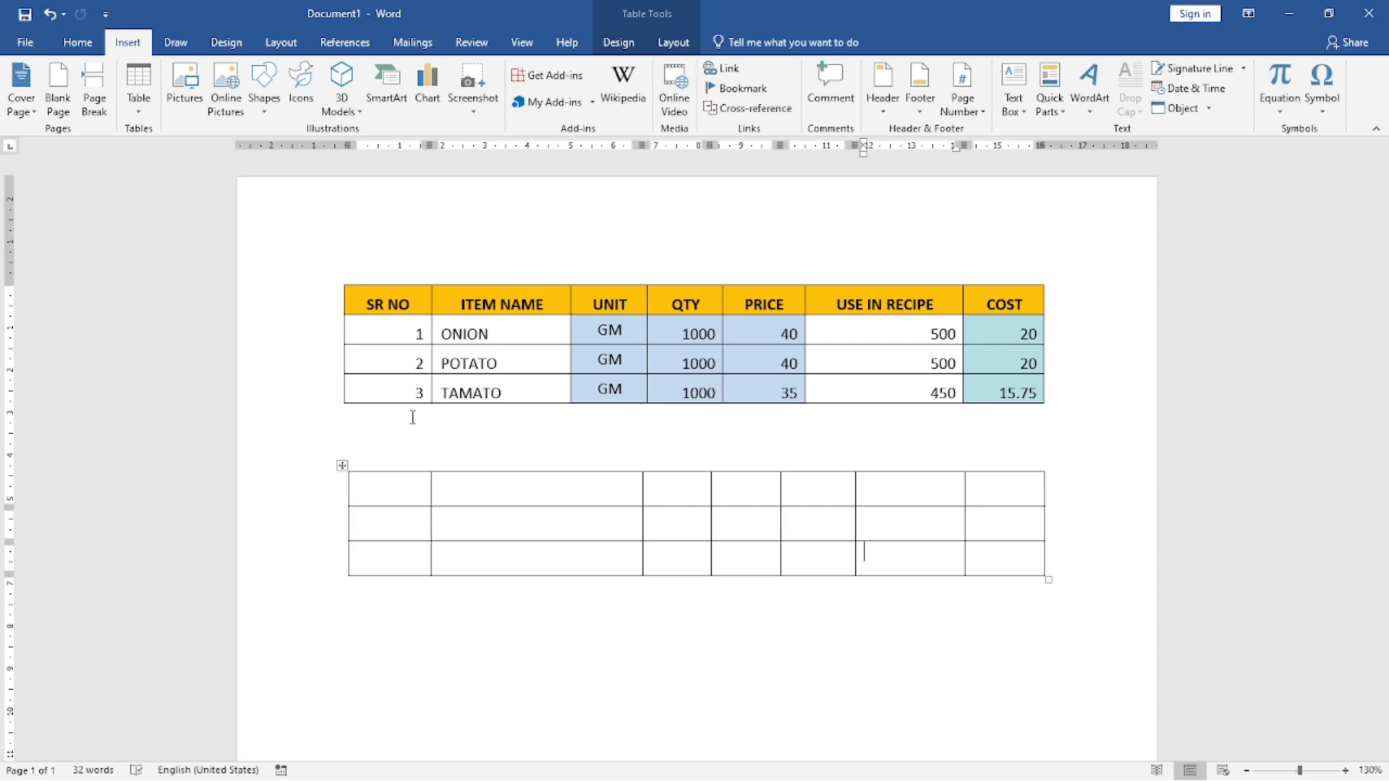
pyautogui.press('Tab')
pyautogui.press('Tab')
pyautogui.press('Tab')
pyautogui.press('Tab')
pyautogui.press('Tab')
pyautogui.press('Tab')
pyautogui.press('Tab')
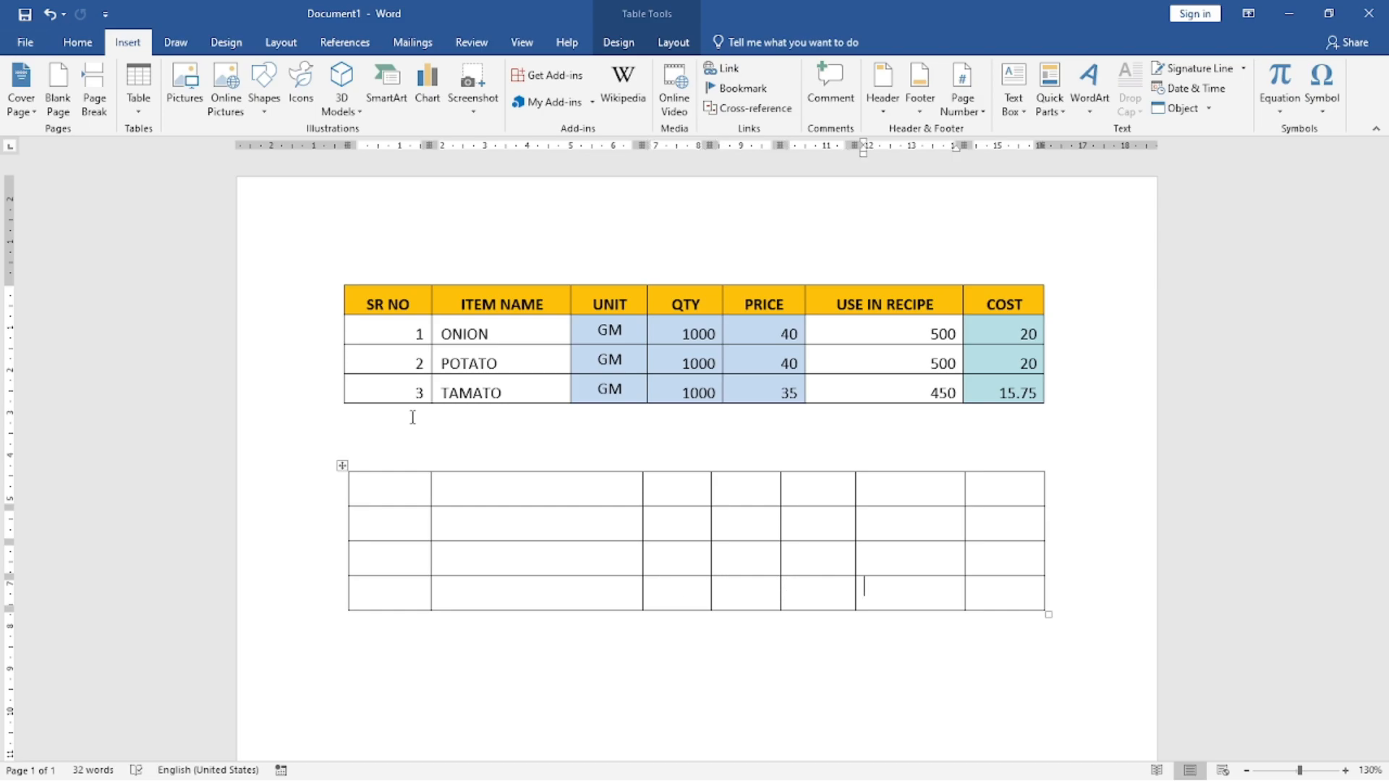
pyautogui.press('Tab')
pyautogui.press('Tab')
pyautogui.press('Tab')
pyautogui.press('Tab')
pyautogui.press('Tab')
pyautogui.press('Tab')
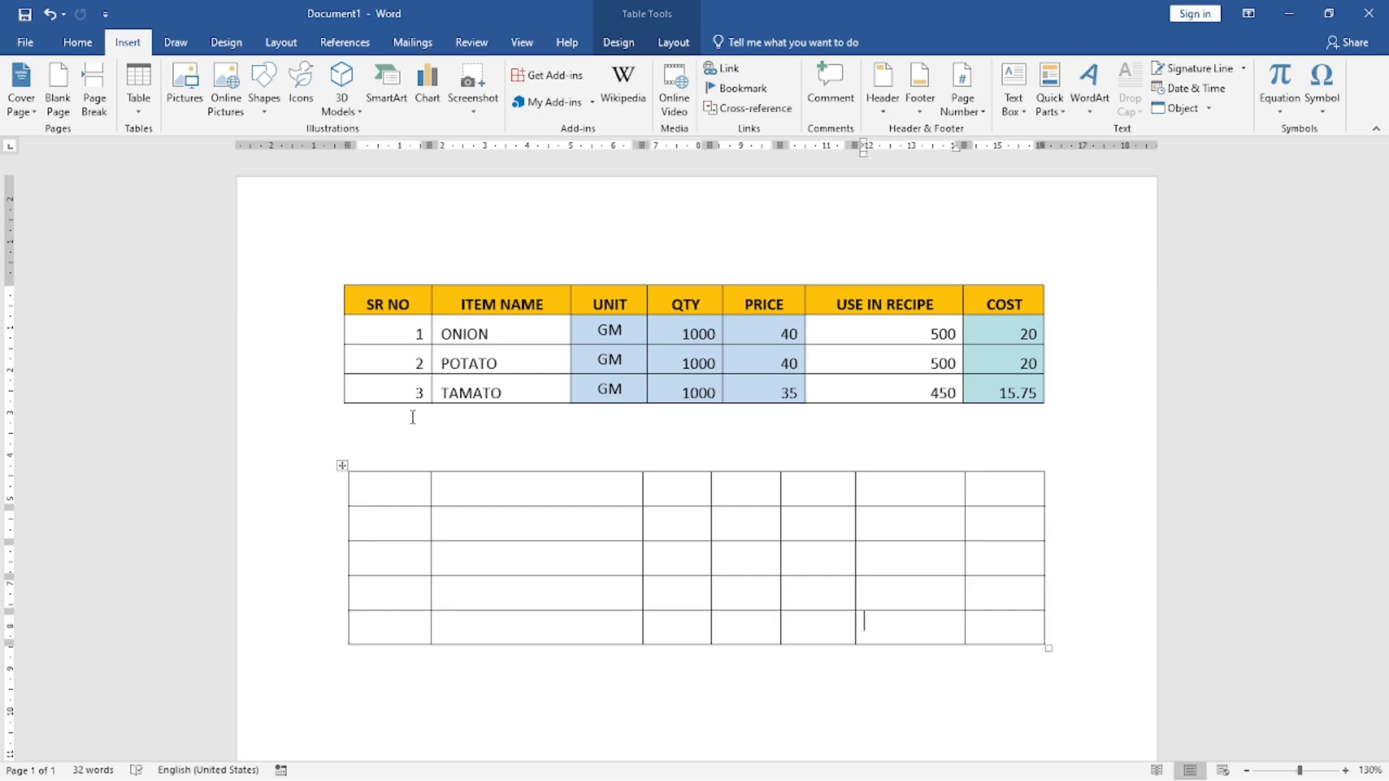
pyautogui.press('Tab')
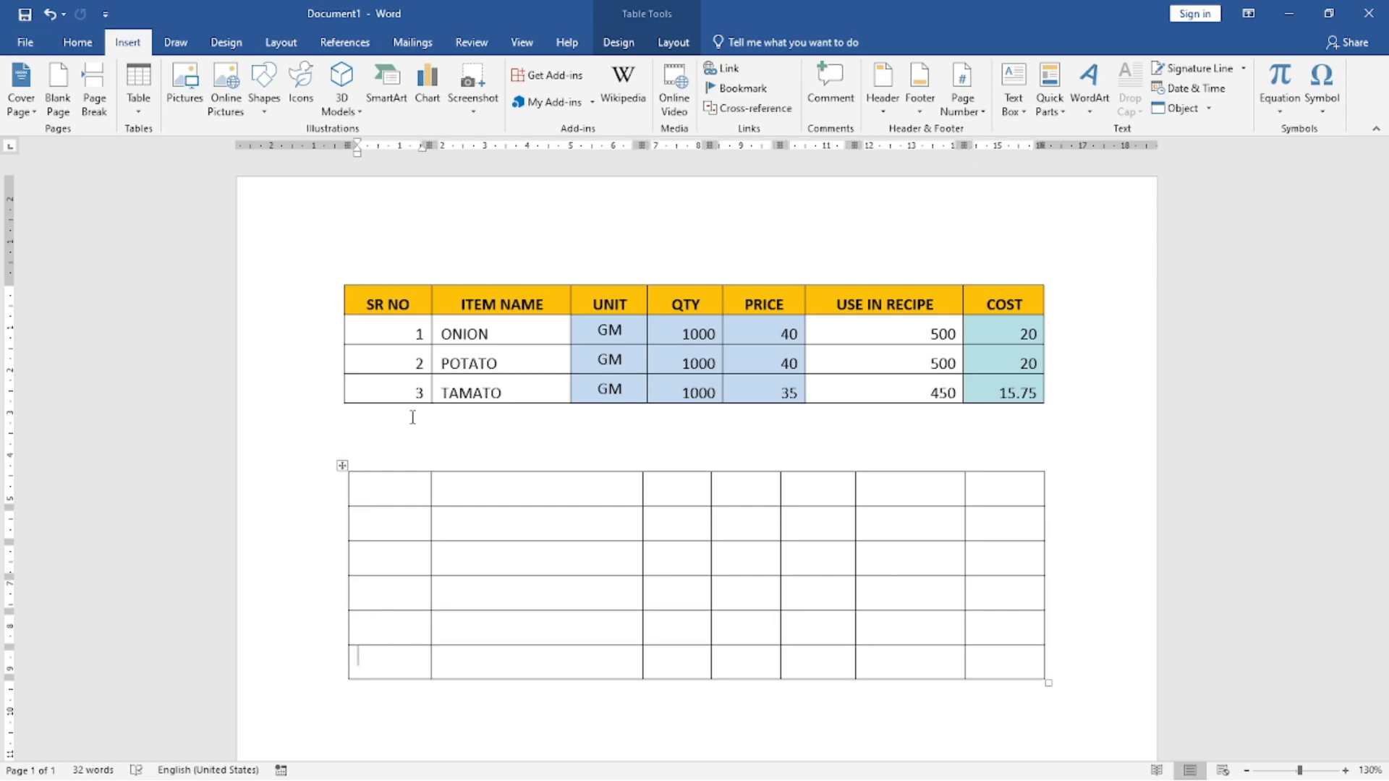
pyautogui.press('Left')
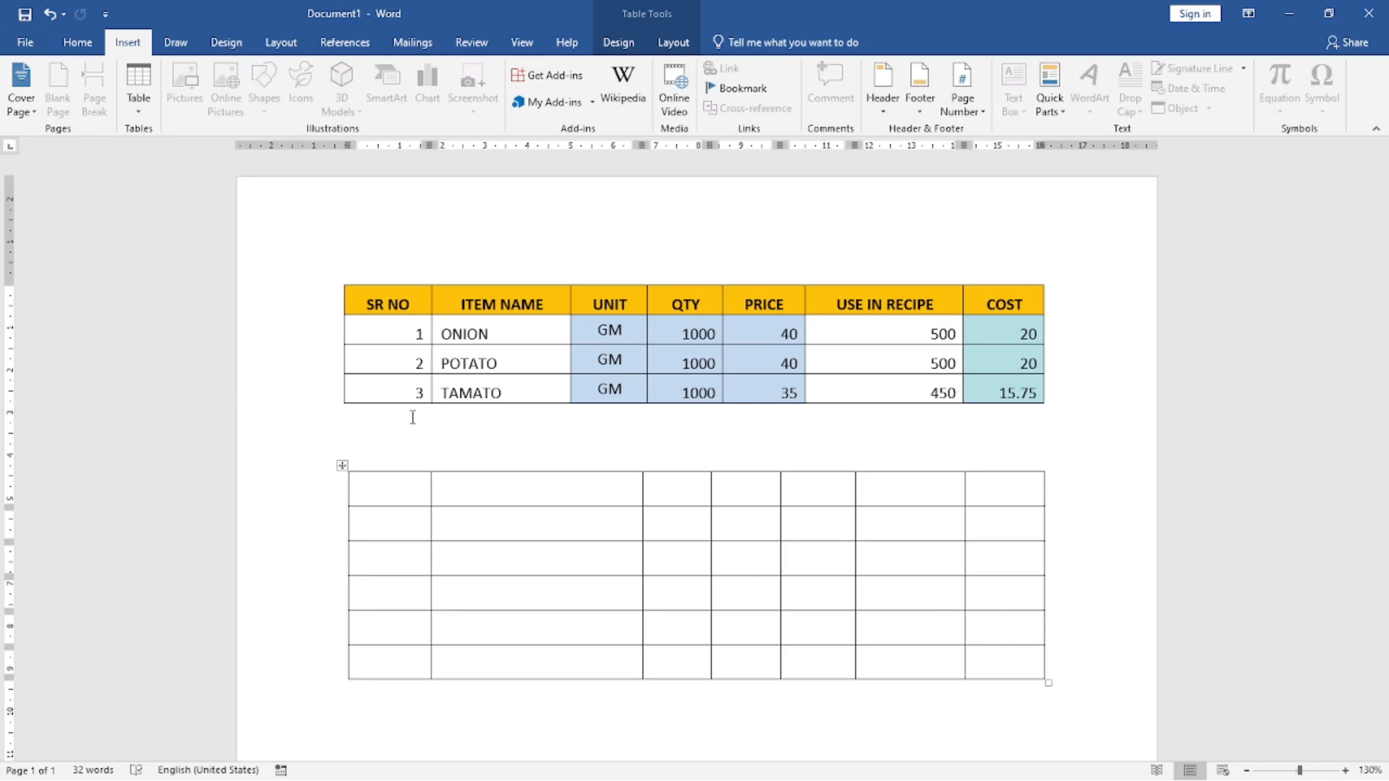
pyautogui.press('Up')
pyautogui.press('Down')
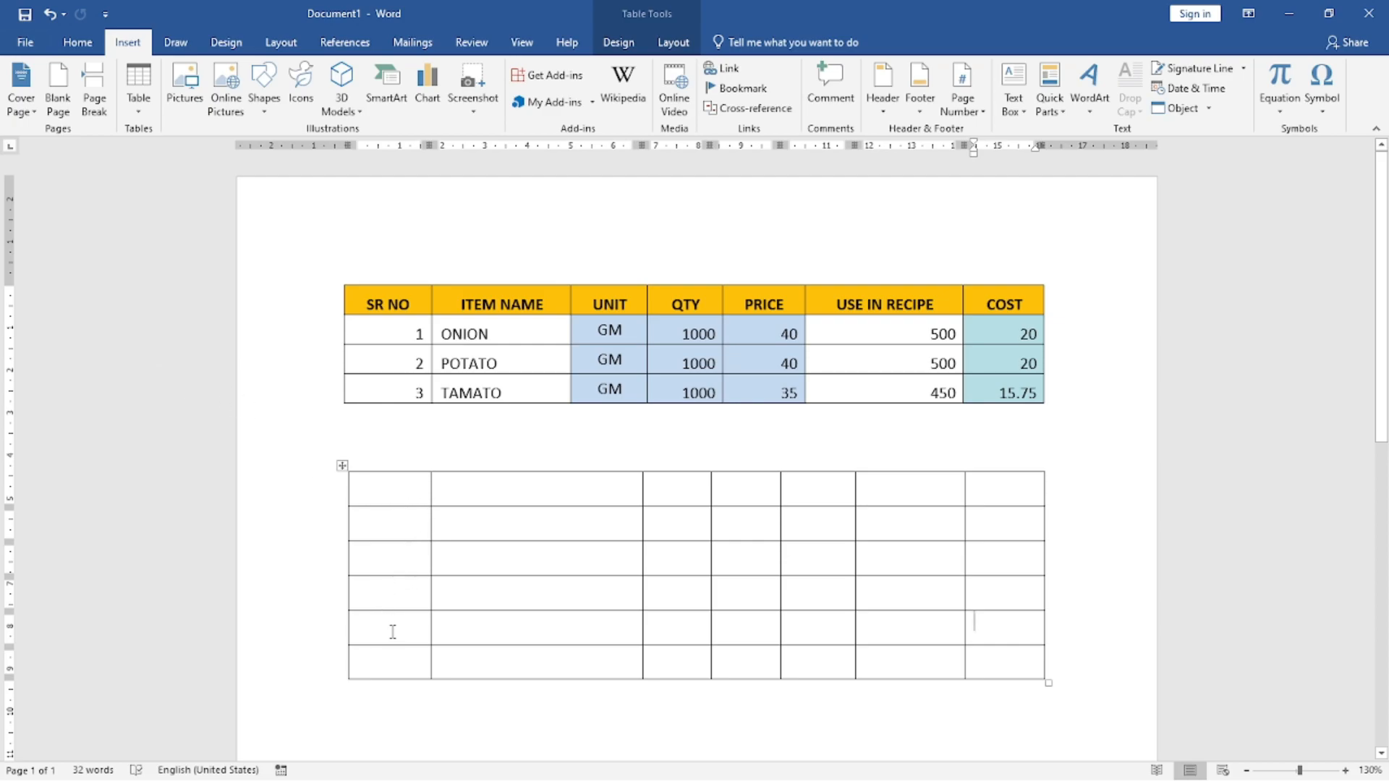
# Step: Delete the last two rows of the blank seven-column table
pyautogui.moveTo(372, 623); pyautogui.dragTo(1045, 662)
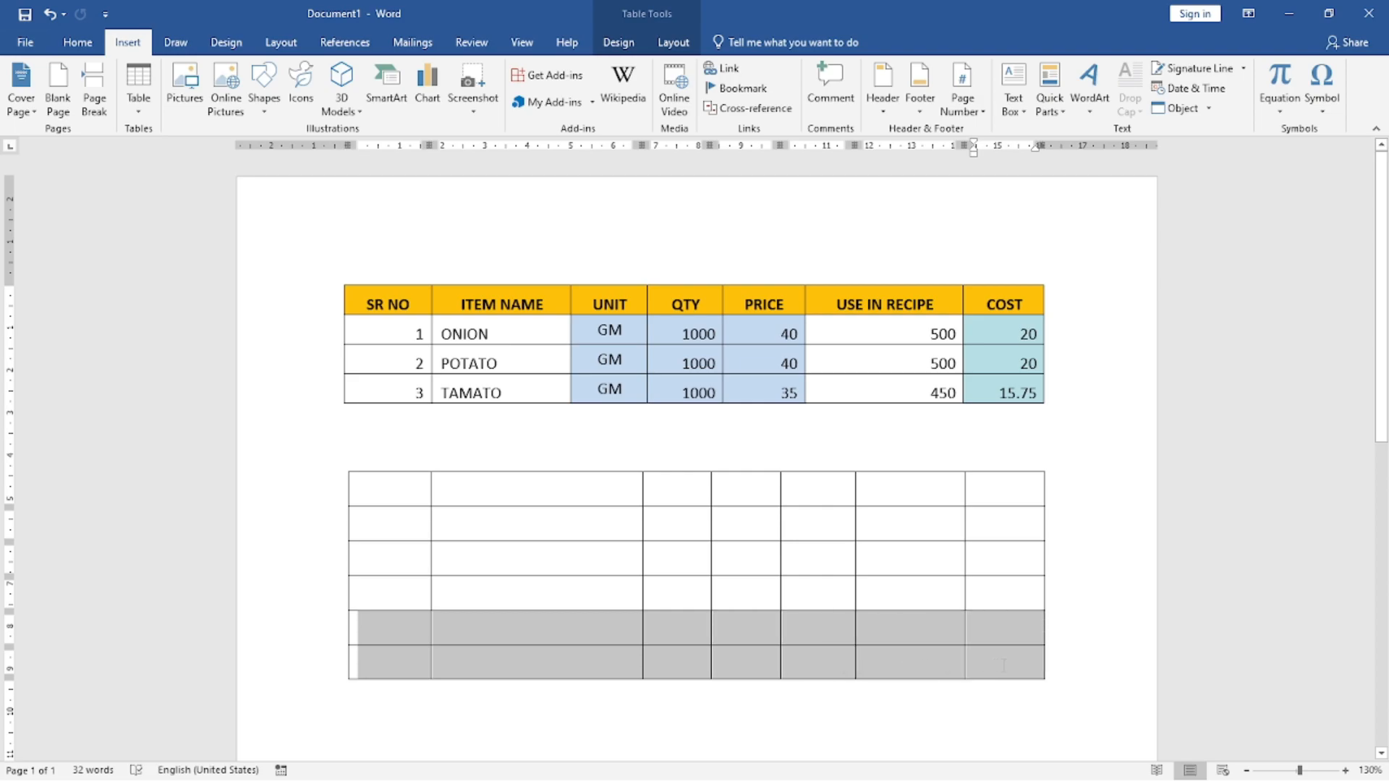
pyautogui.rightClick(389, 638)
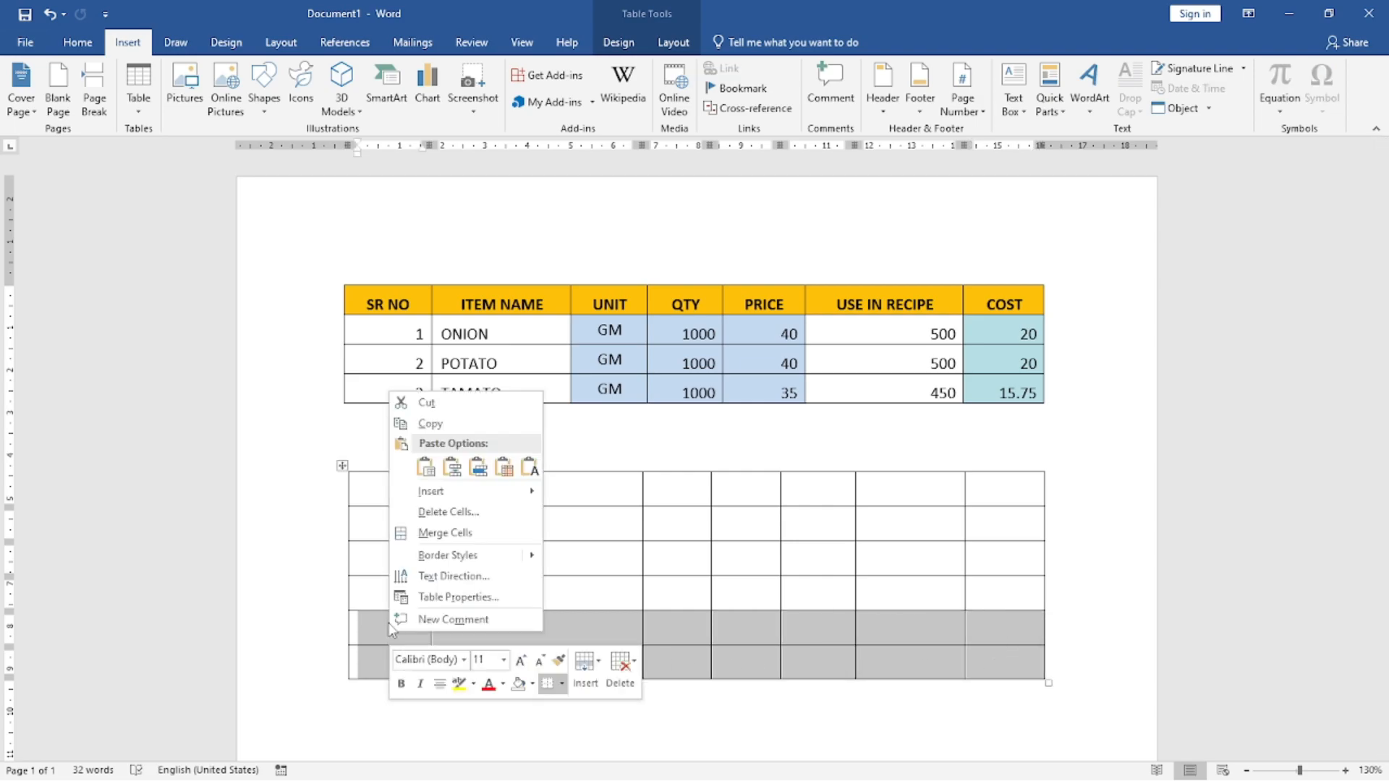
pyautogui.click(448, 512)
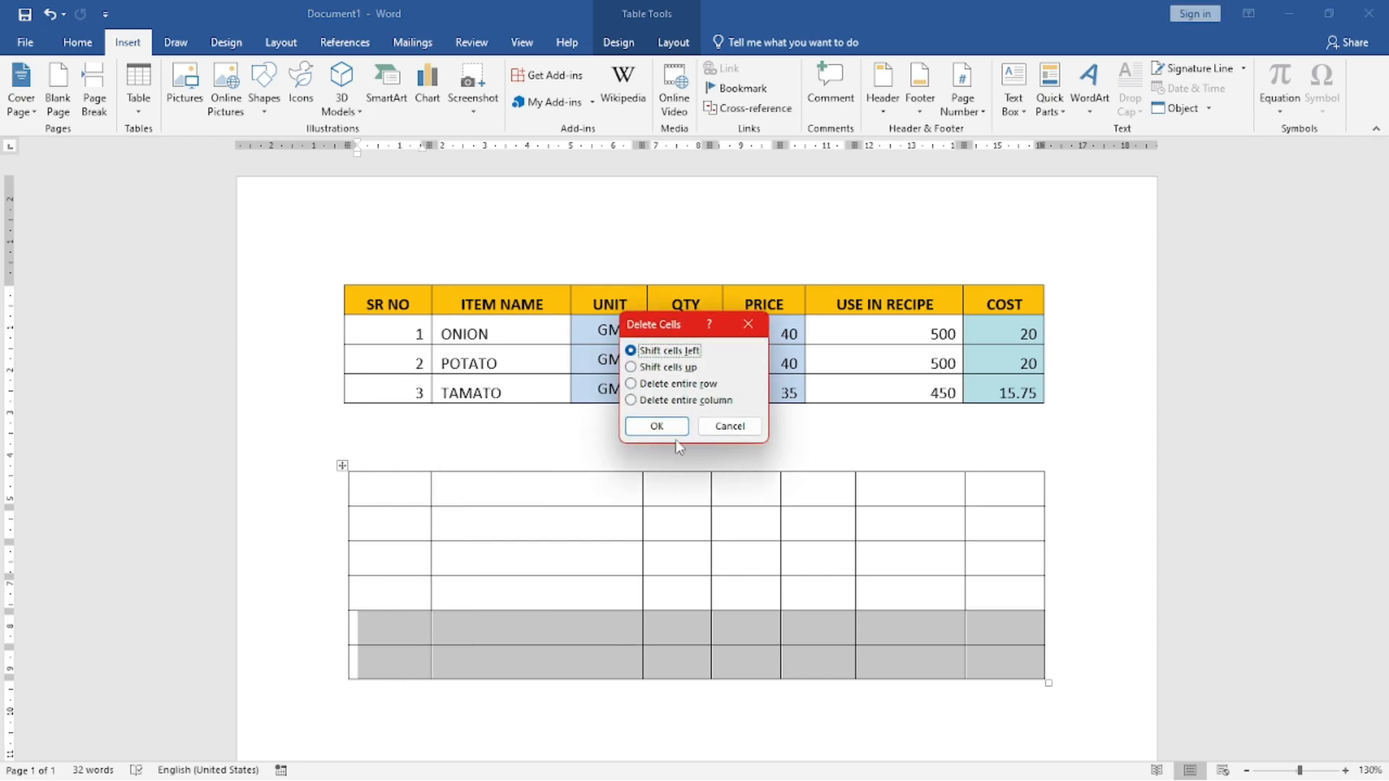
pyautogui.click(656, 426)
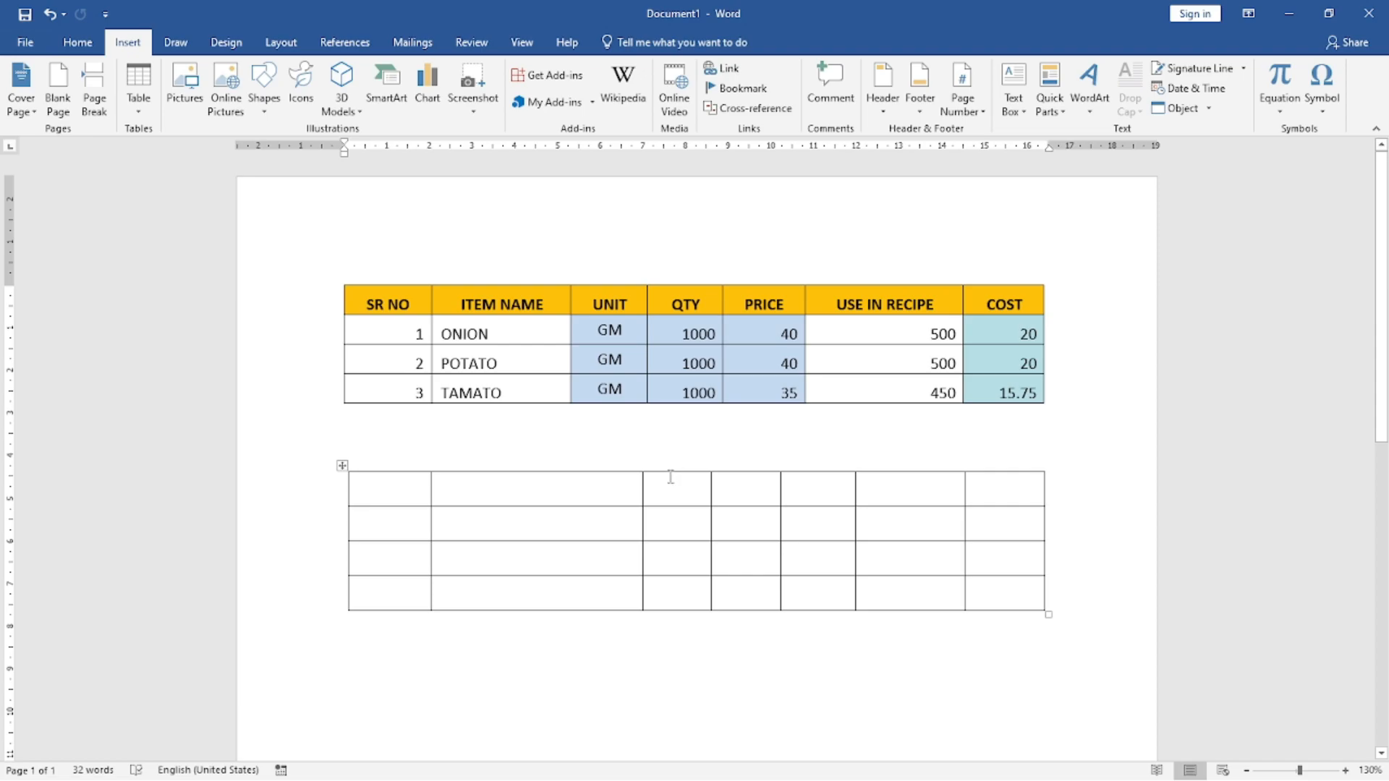
# Step: Distribute the rows evenly and give the third to fifth columns of the blank table equal widths
pyautogui.moveTo(678, 481); pyautogui.dragTo(835, 593)
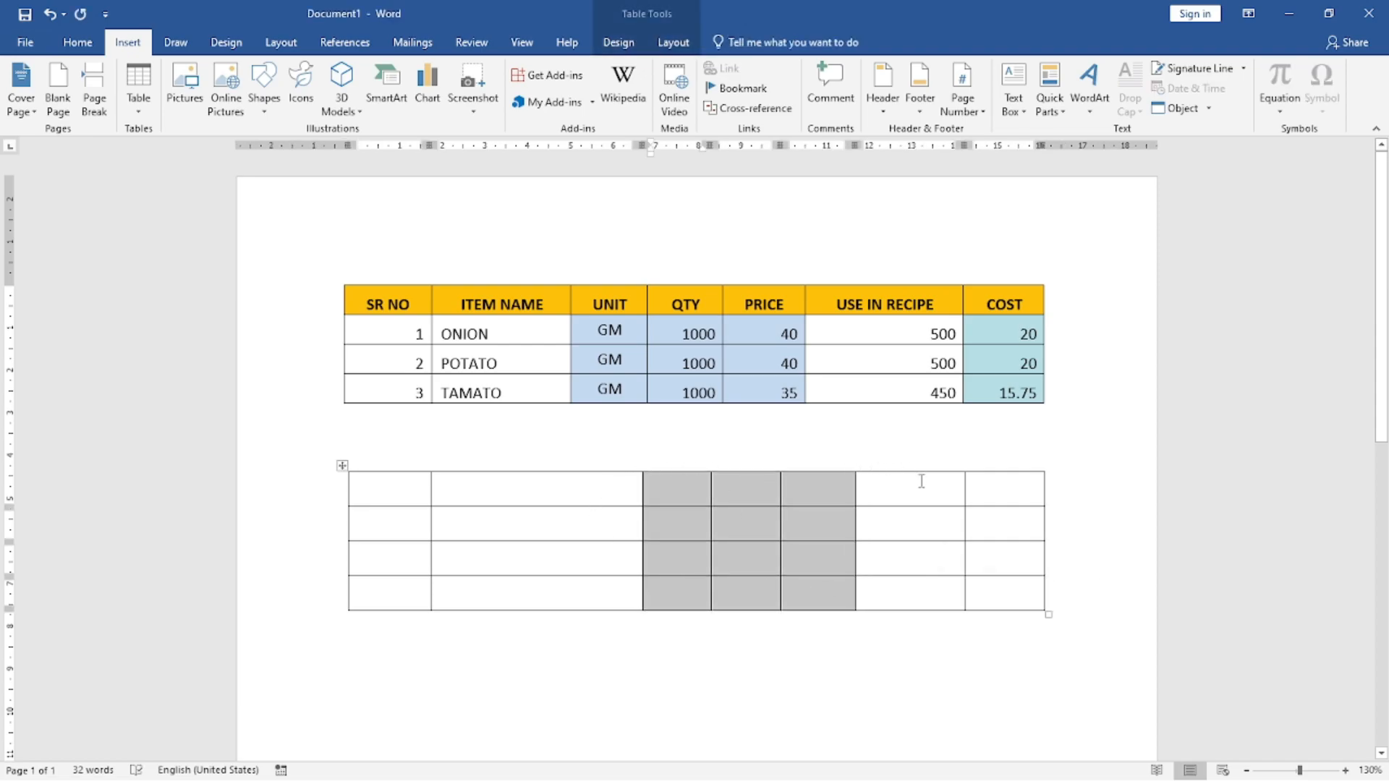
pyautogui.rightClick(675, 480)
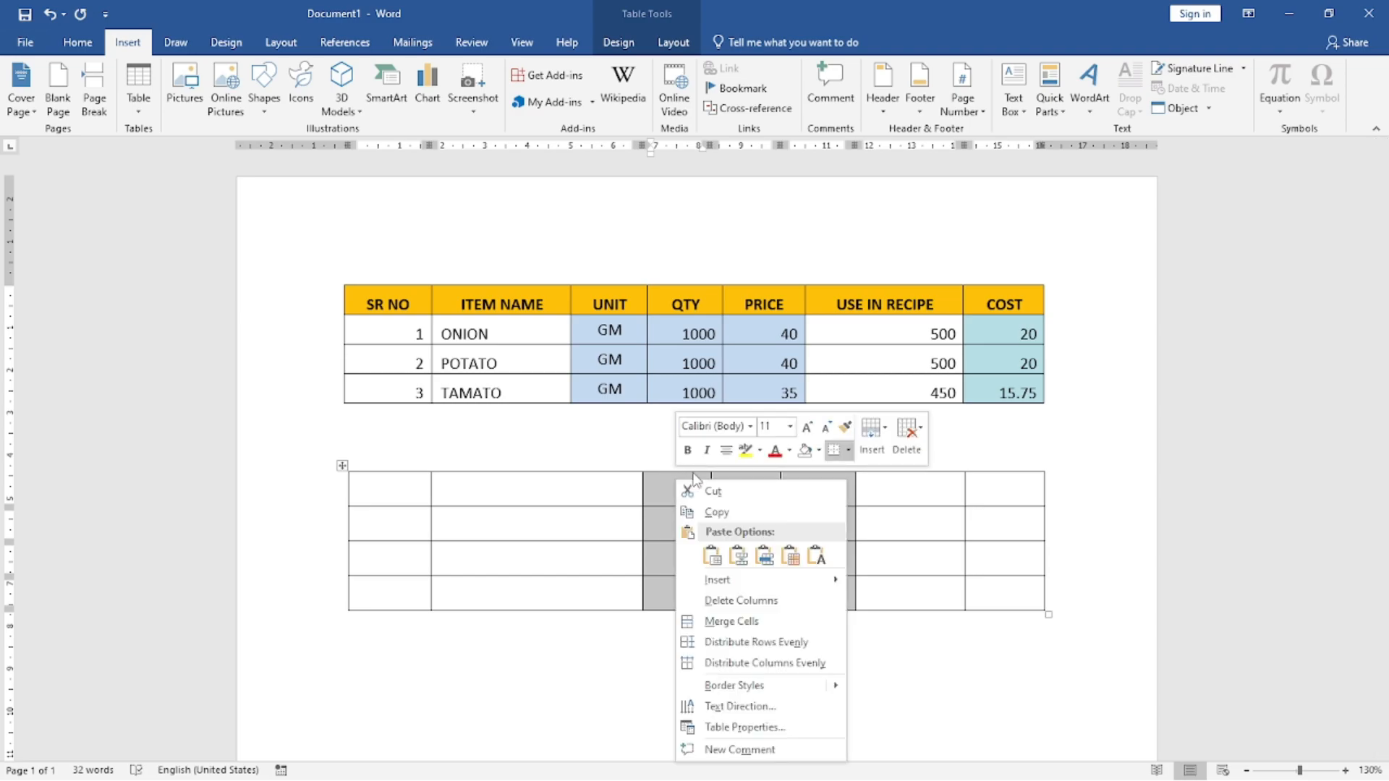
pyautogui.click(756, 643)
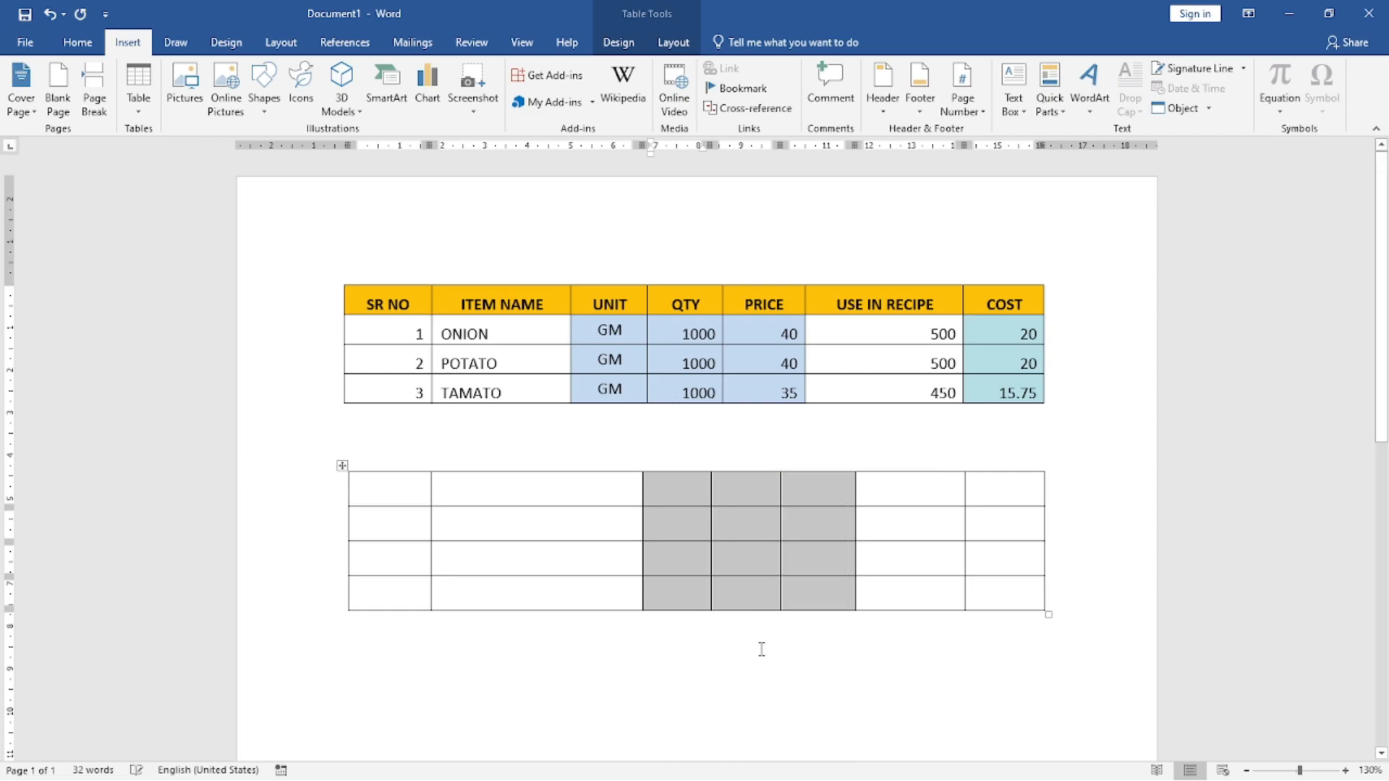
pyautogui.rightClick(688, 486)
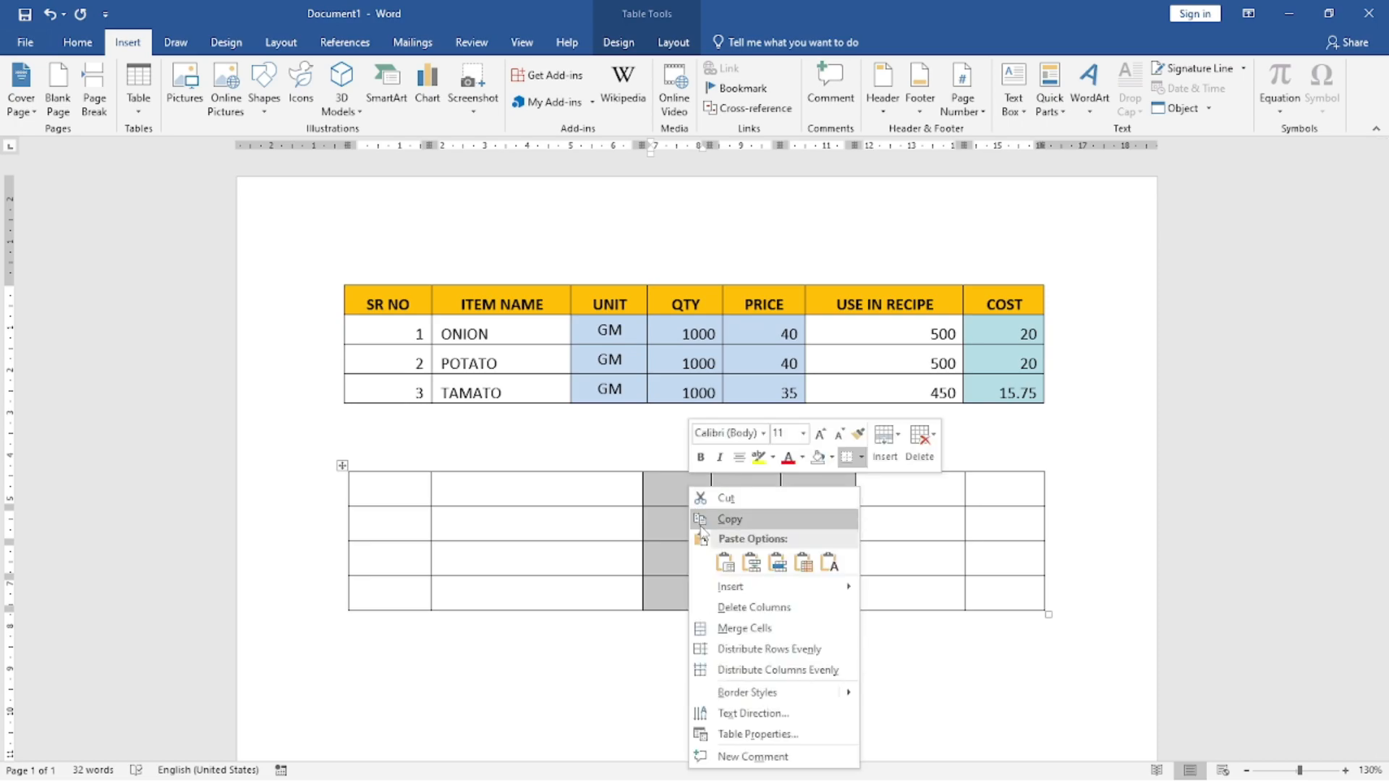
pyautogui.click(745, 670)
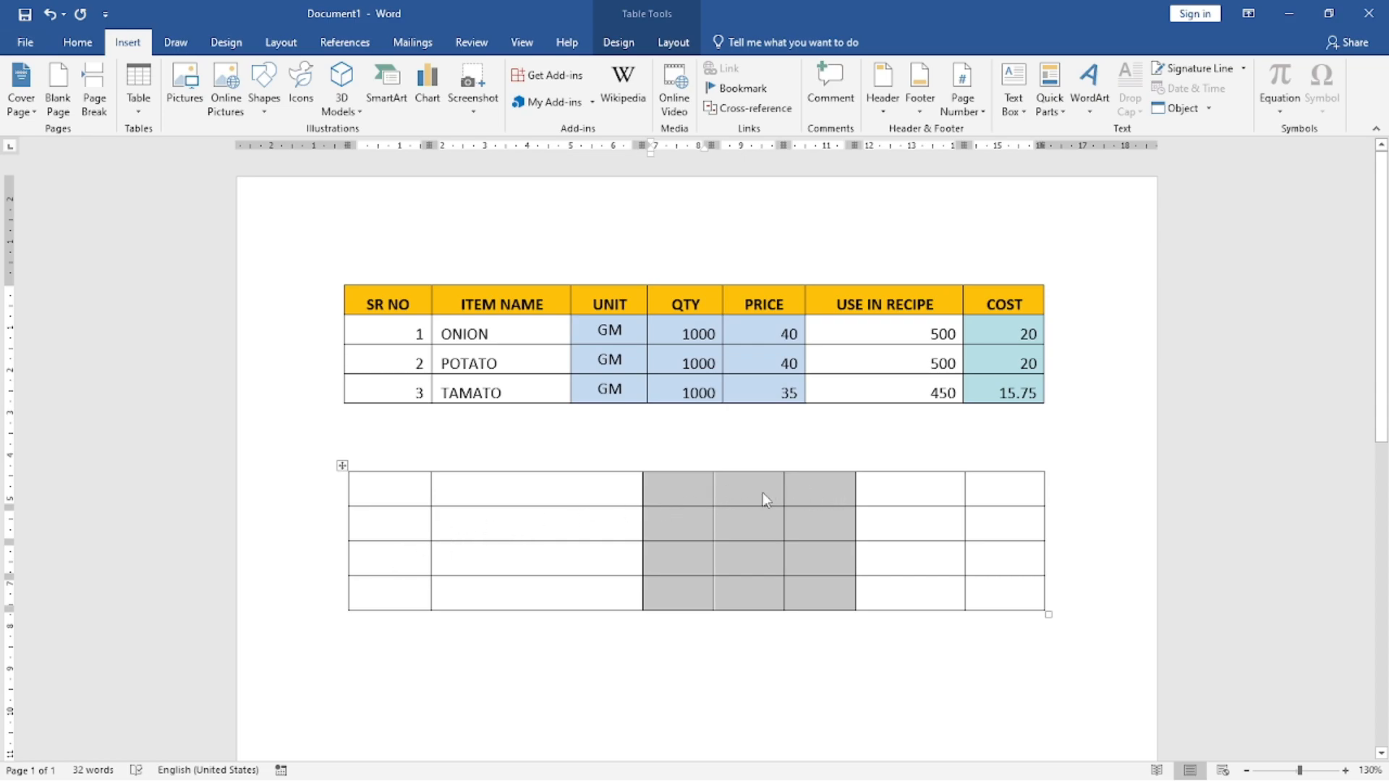
pyautogui.click(794, 494)
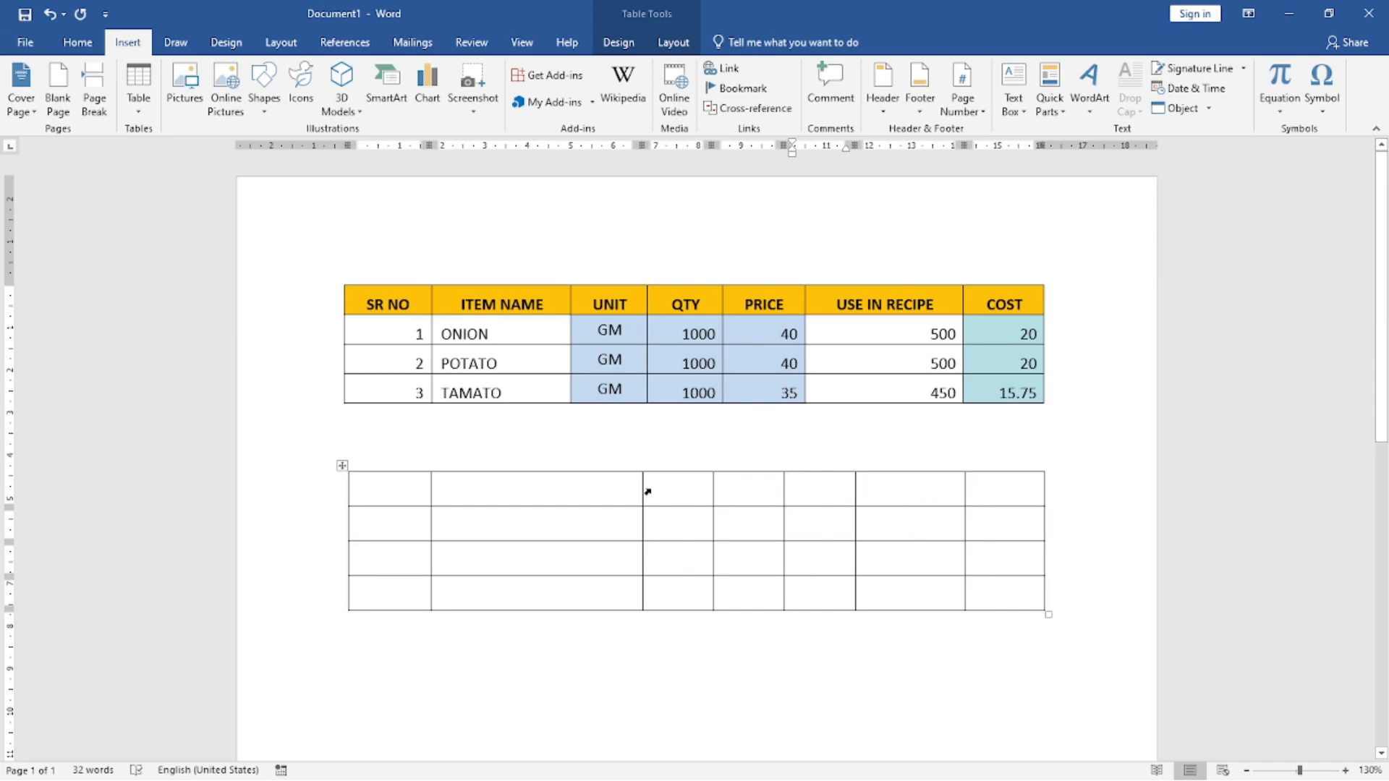
# Step: Enter the headings SR. NO and ITEM NAME in the first two cells of the blank table's first row
pyautogui.click(405, 491)
pyautogui.write('asr. No')
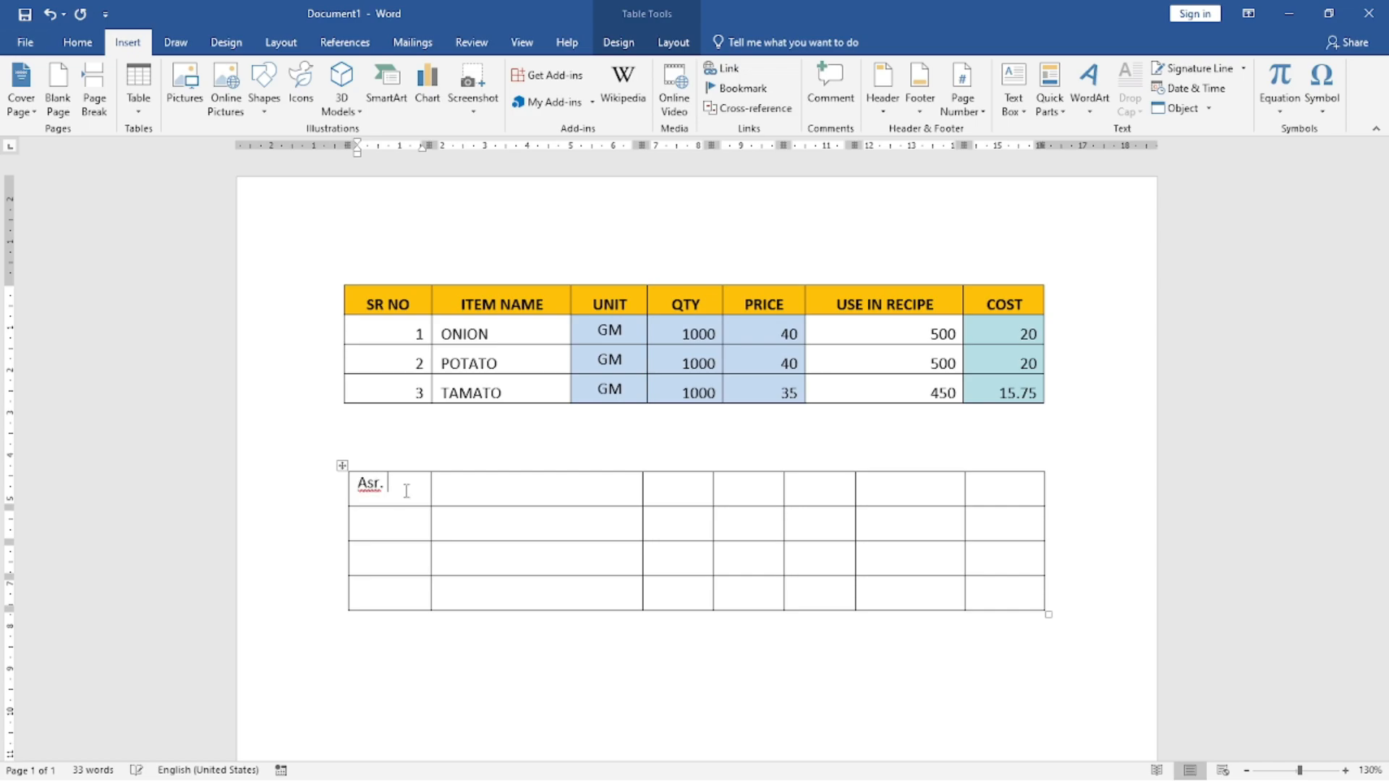
pyautogui.press('BackSpace')
pyautogui.press('BackSpace')
pyautogui.press('BackSpace')
pyautogui.press('BackSpace')
pyautogui.press('BackSpace')
pyautogui.press('BackSpace')
pyautogui.press('BackSpace')
pyautogui.write('SR. NO')
pyautogui.press('Tab')
pyautogui.write('IT')
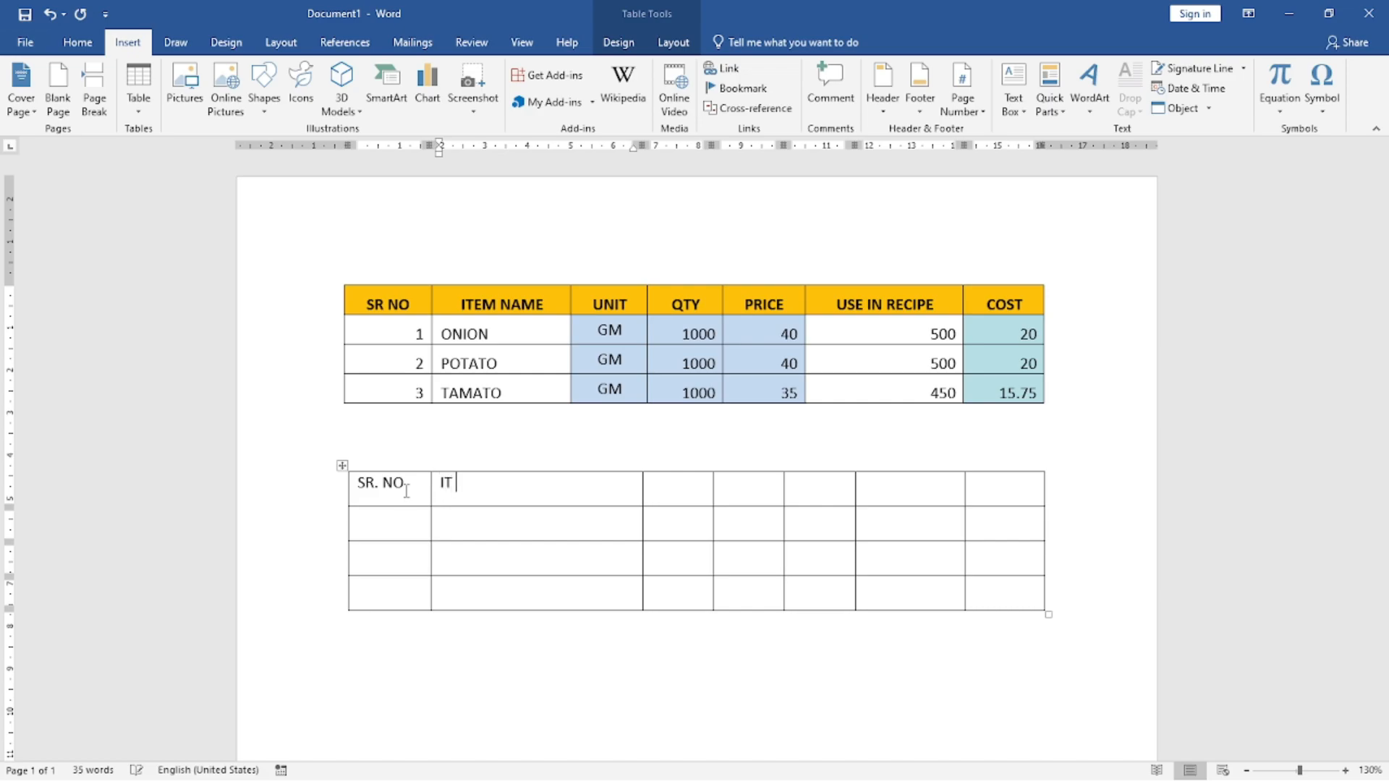
pyautogui.write('EM NAME')
pyautogui.press('Tab')
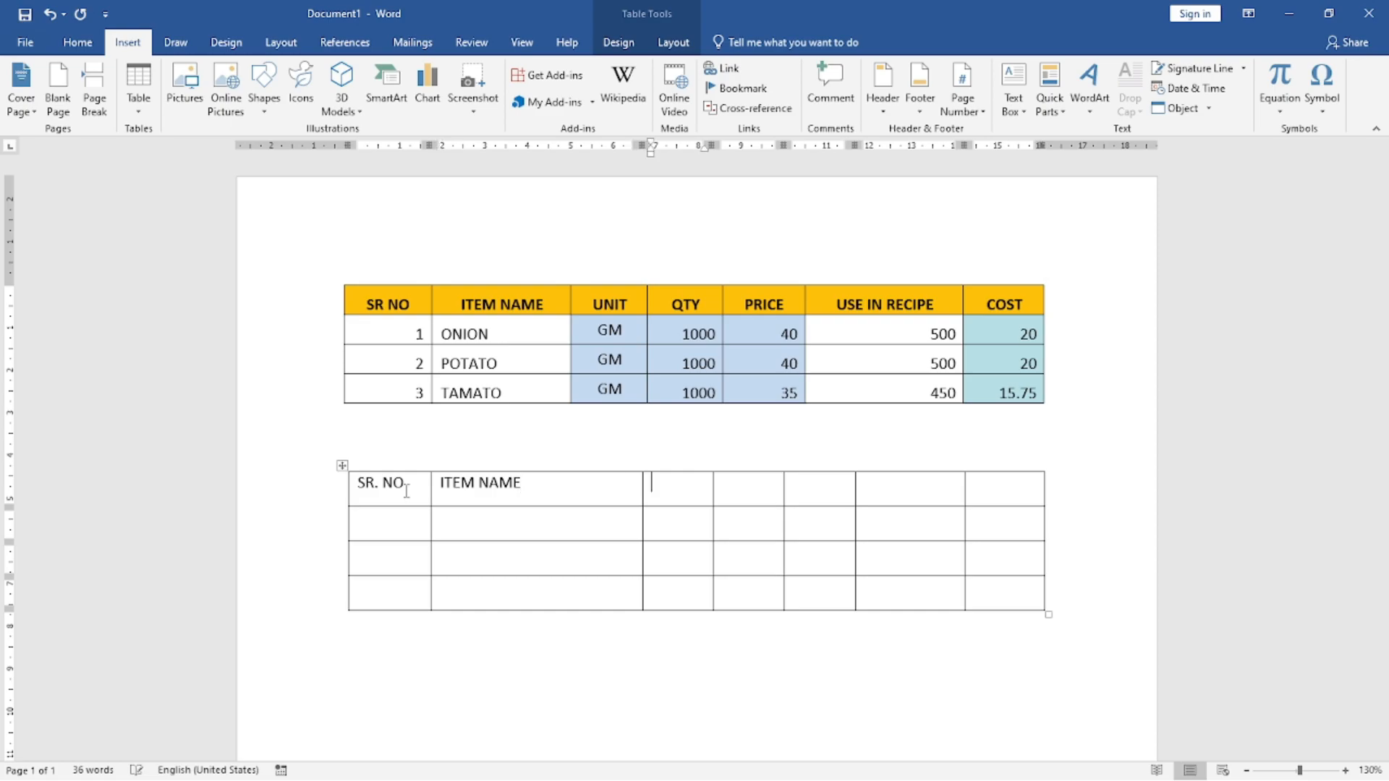
# Step: Enter the headings UNIT, QTY, PRICE and USE IN RECIPE in the third to sixth cells of the first row
pyautogui.write('UNIT')
pyautogui.press('Tab')
pyautogui.write('QTY')
pyautogui.press('Tab')
pyautogui.write('PRICE')
pyautogui.press('Tab')
pyautogui.write('UNIT')
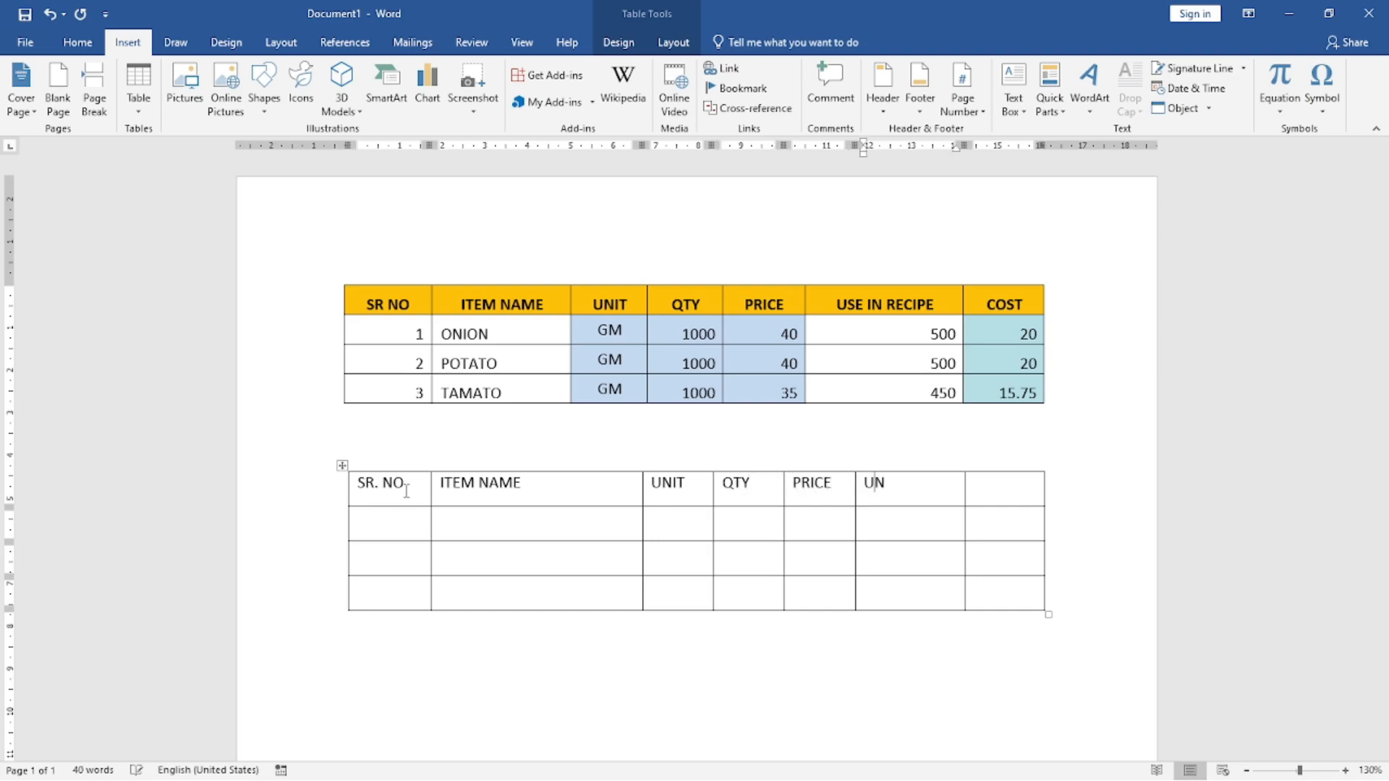
pyautogui.press('BackSpace')
pyautogui.press('BackSpace')
pyautogui.press('BackSpace')
pyautogui.press('BackSpace')
pyautogui.write('USE IN RECIPE')
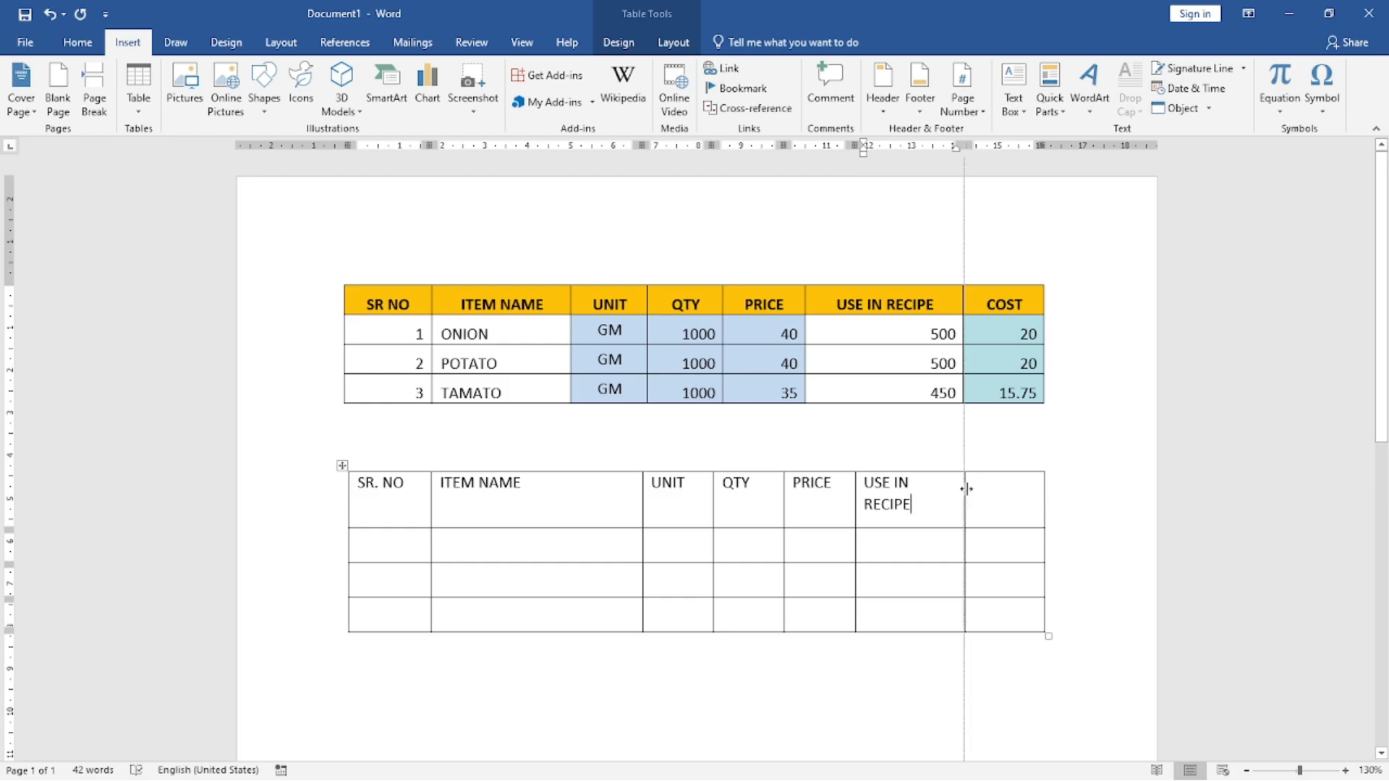
# Step: Widen the USE IN RECIPE column to fit its heading on one line and enter COST as the last heading
pyautogui.moveTo(963, 489); pyautogui.dragTo(974, 489)
pyautogui.click(1000, 485)
pyautogui.write('COST')
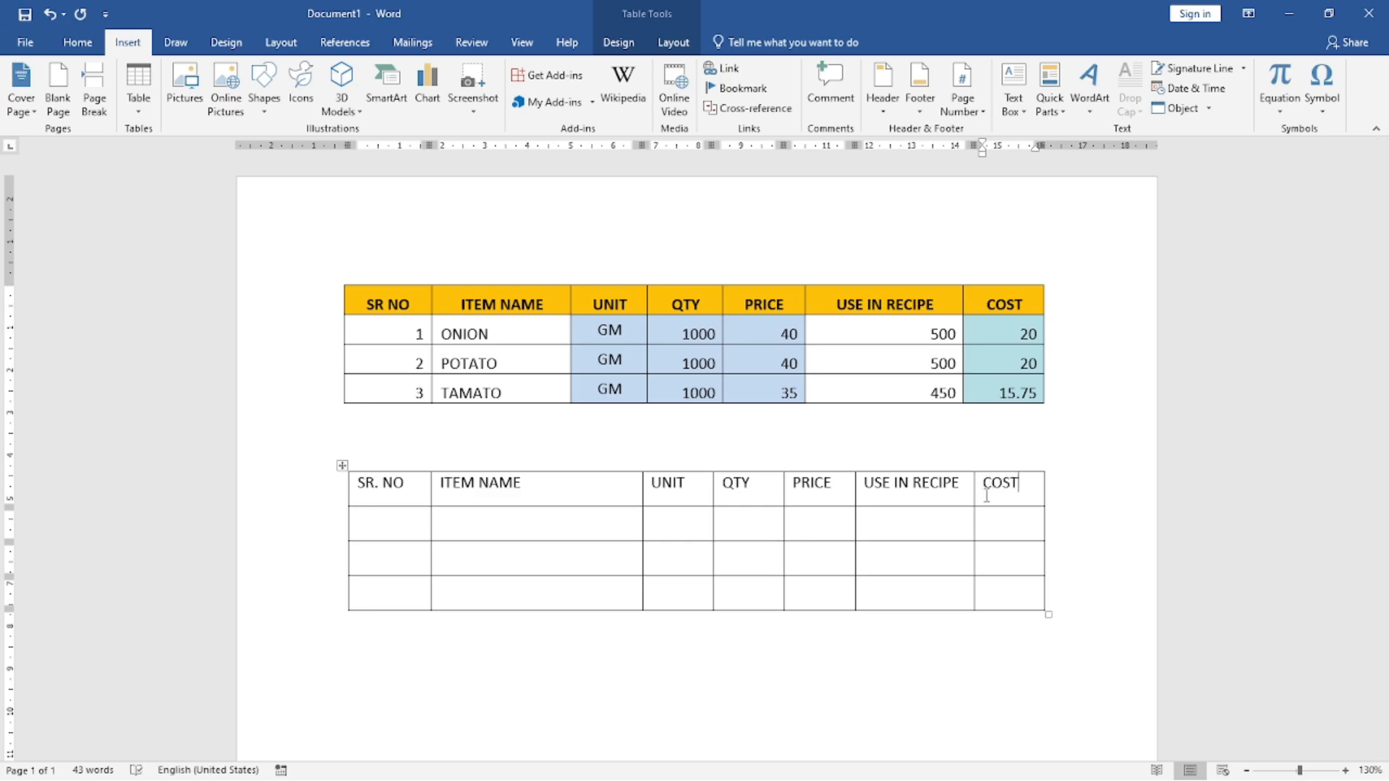
# Step: Shade the heading row of the new table yellow
pyautogui.moveTo(359, 484); pyautogui.dragTo(1012, 497)
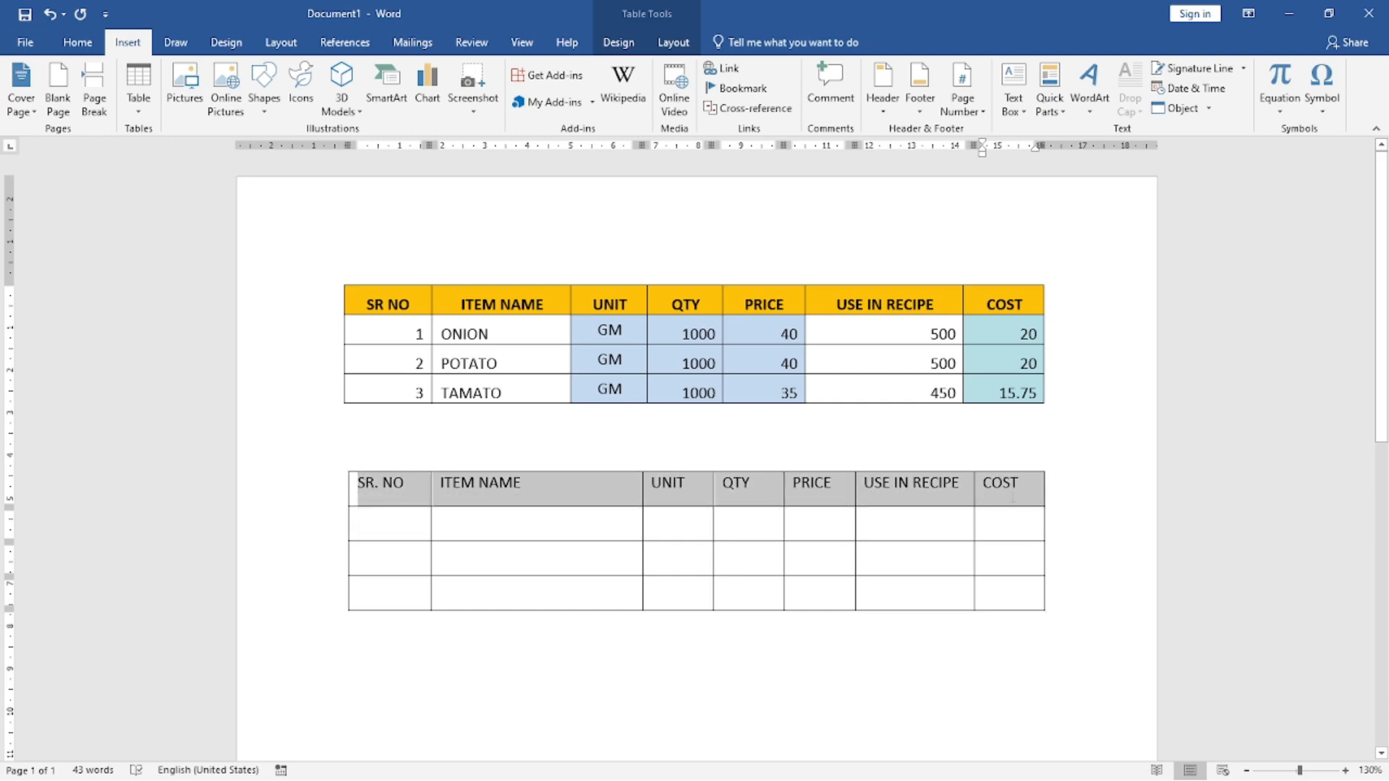
pyautogui.click(78, 42)
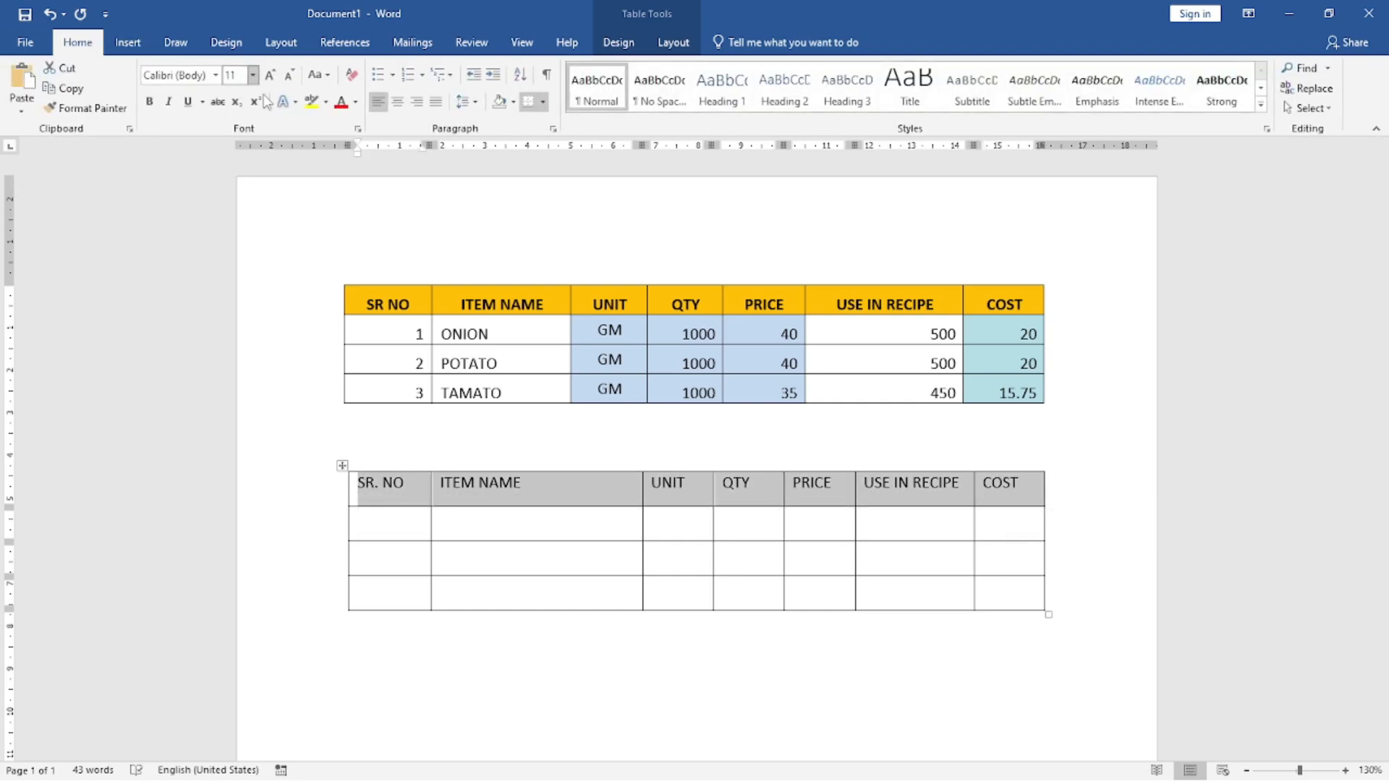
pyautogui.click(325, 102)
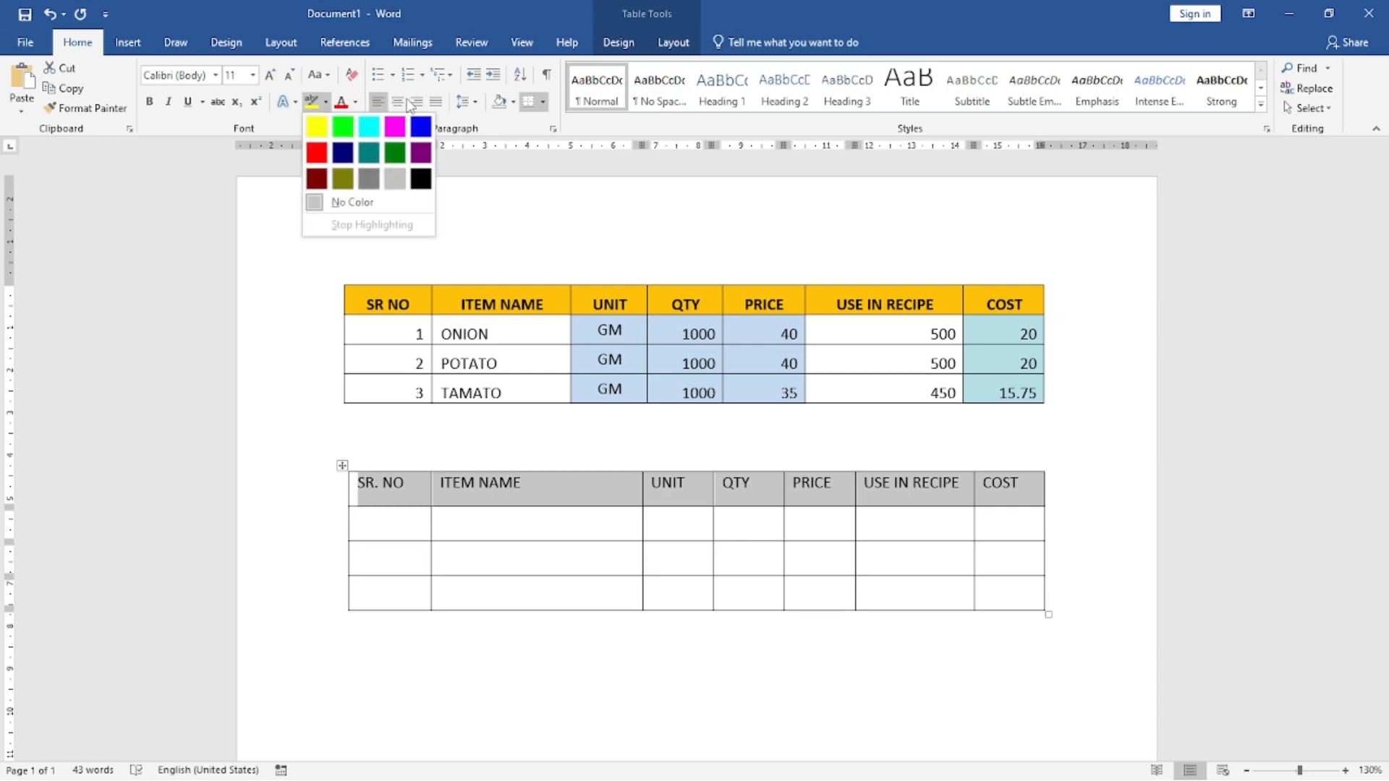
pyautogui.click(544, 103)
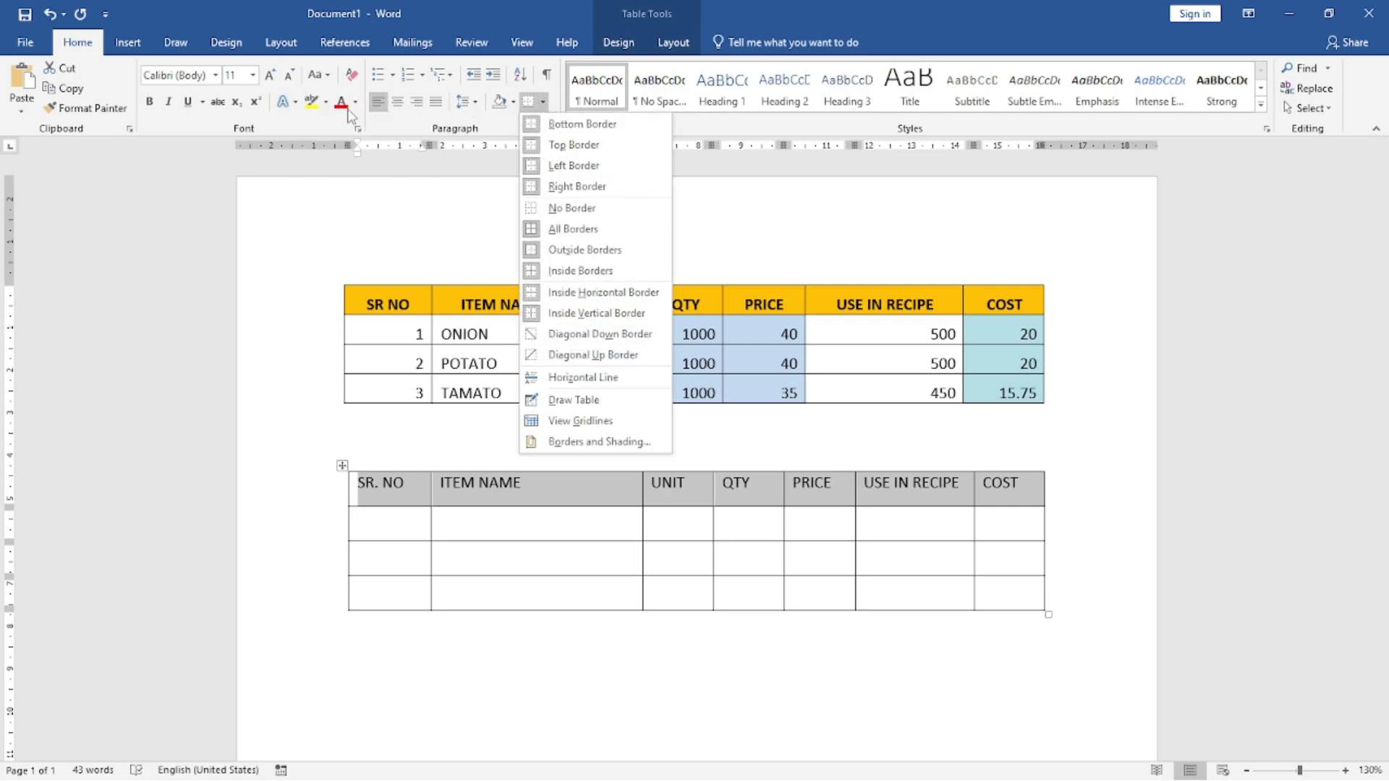
pyautogui.click(325, 102)
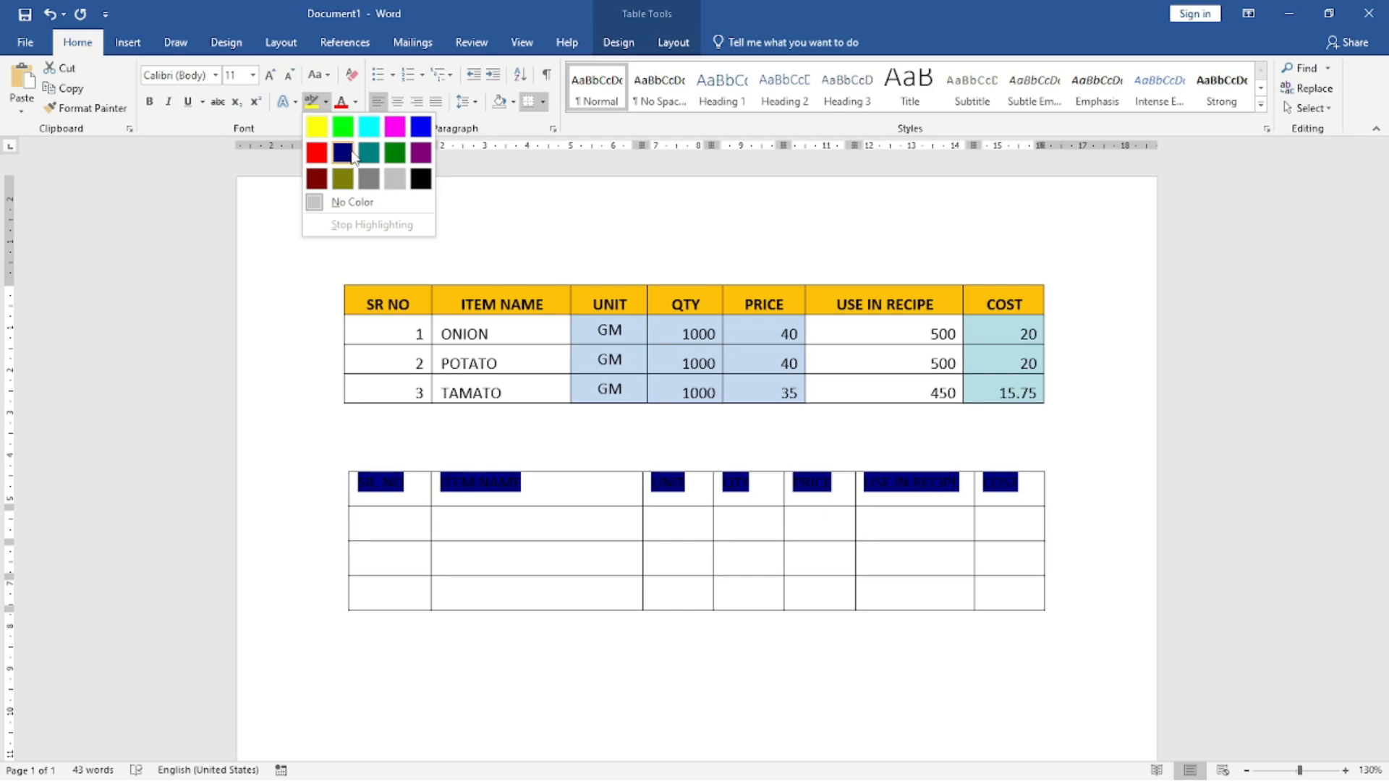
pyautogui.click(246, 220)
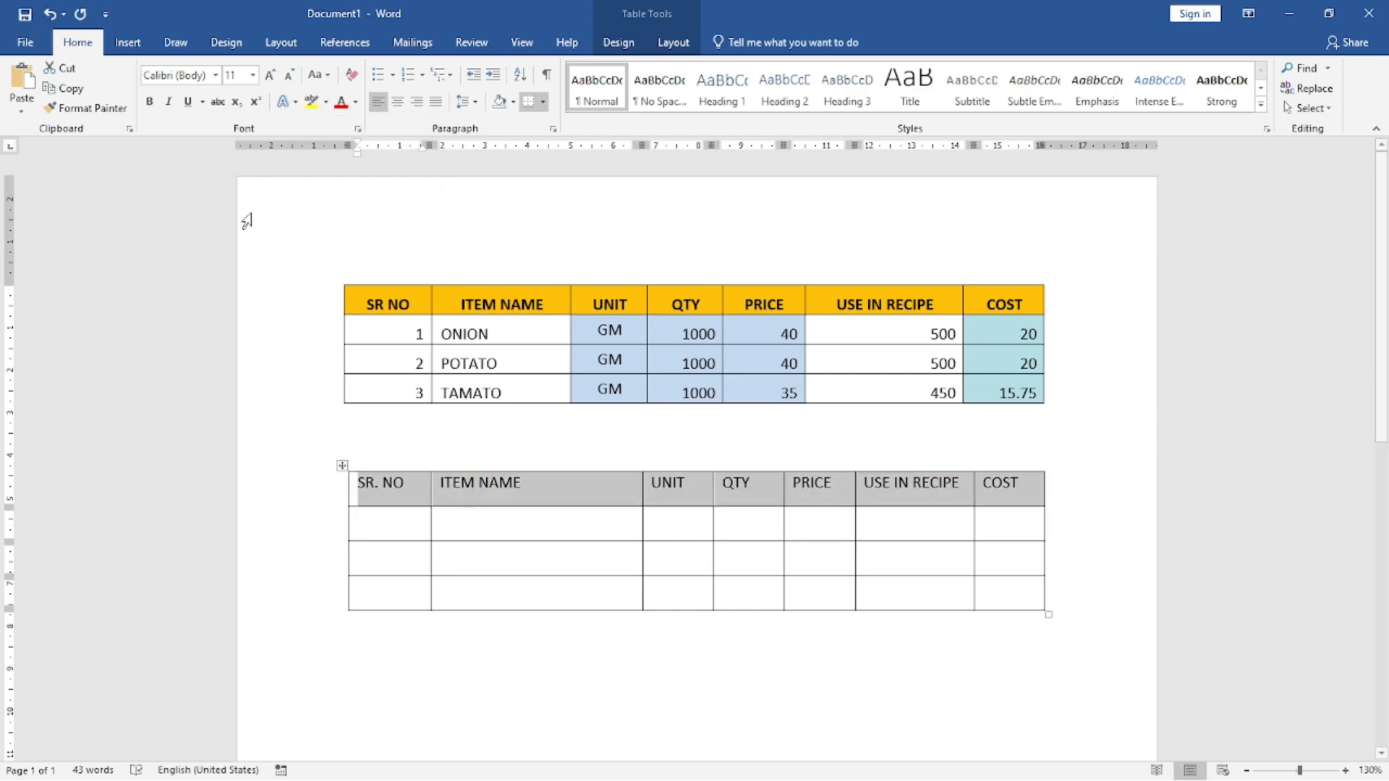
pyautogui.click(514, 102)
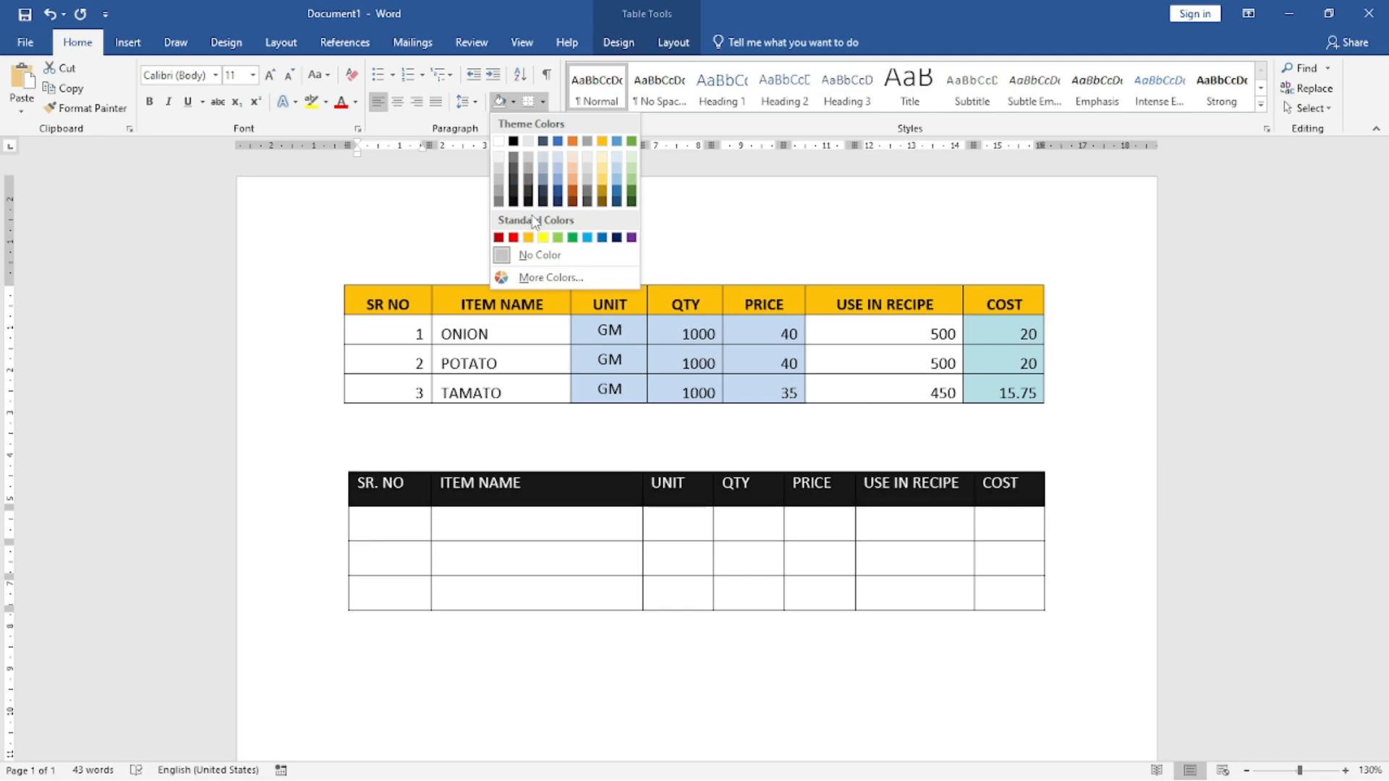
pyautogui.click(542, 238)
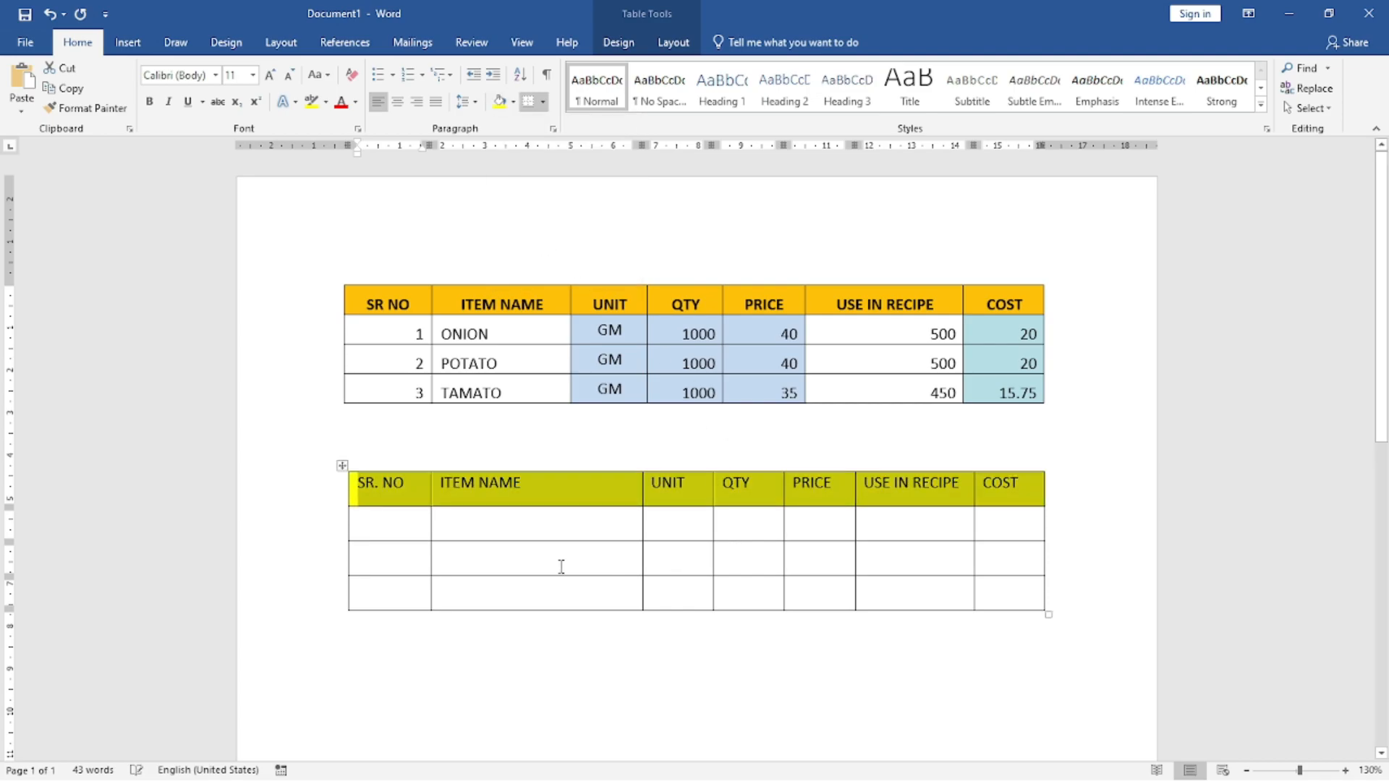
pyautogui.click(406, 533)
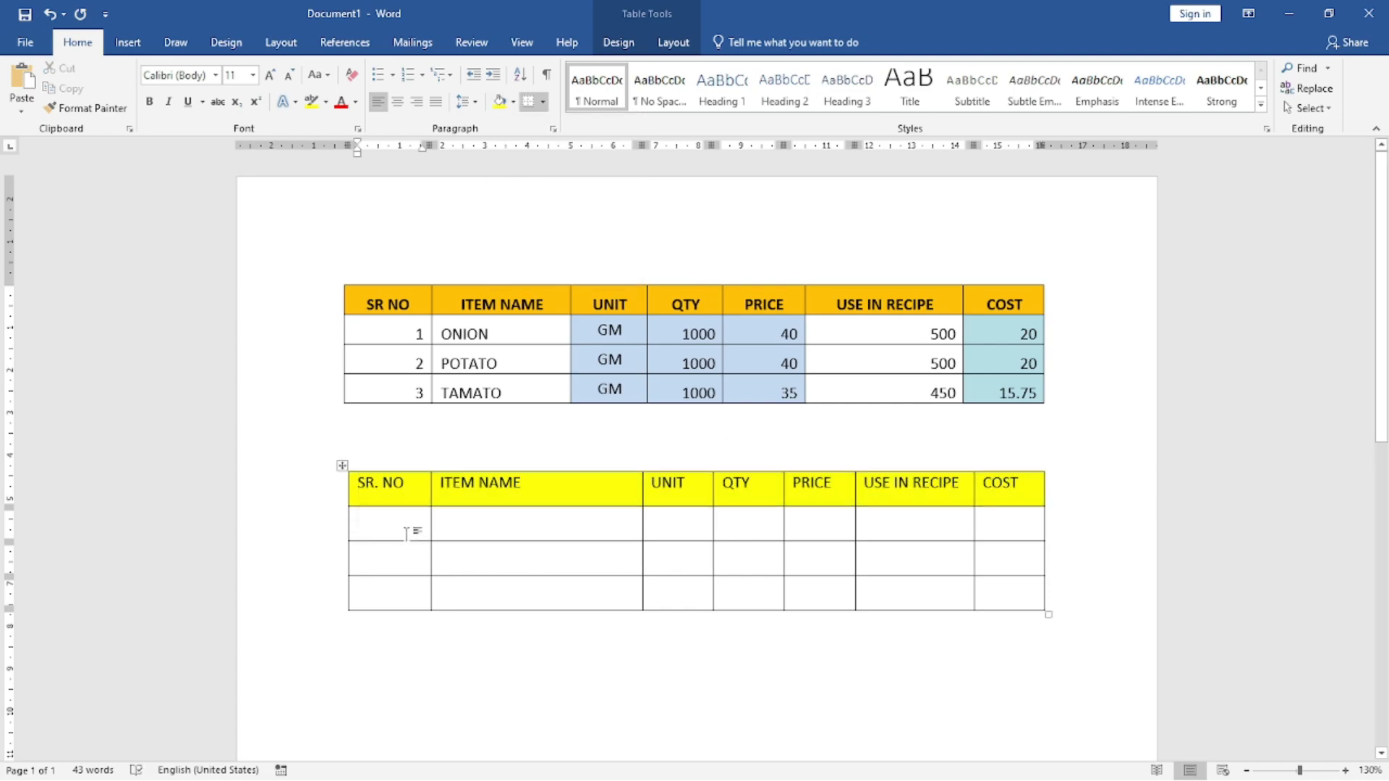
pyautogui.write('1')
pyautogui.press('Tab')
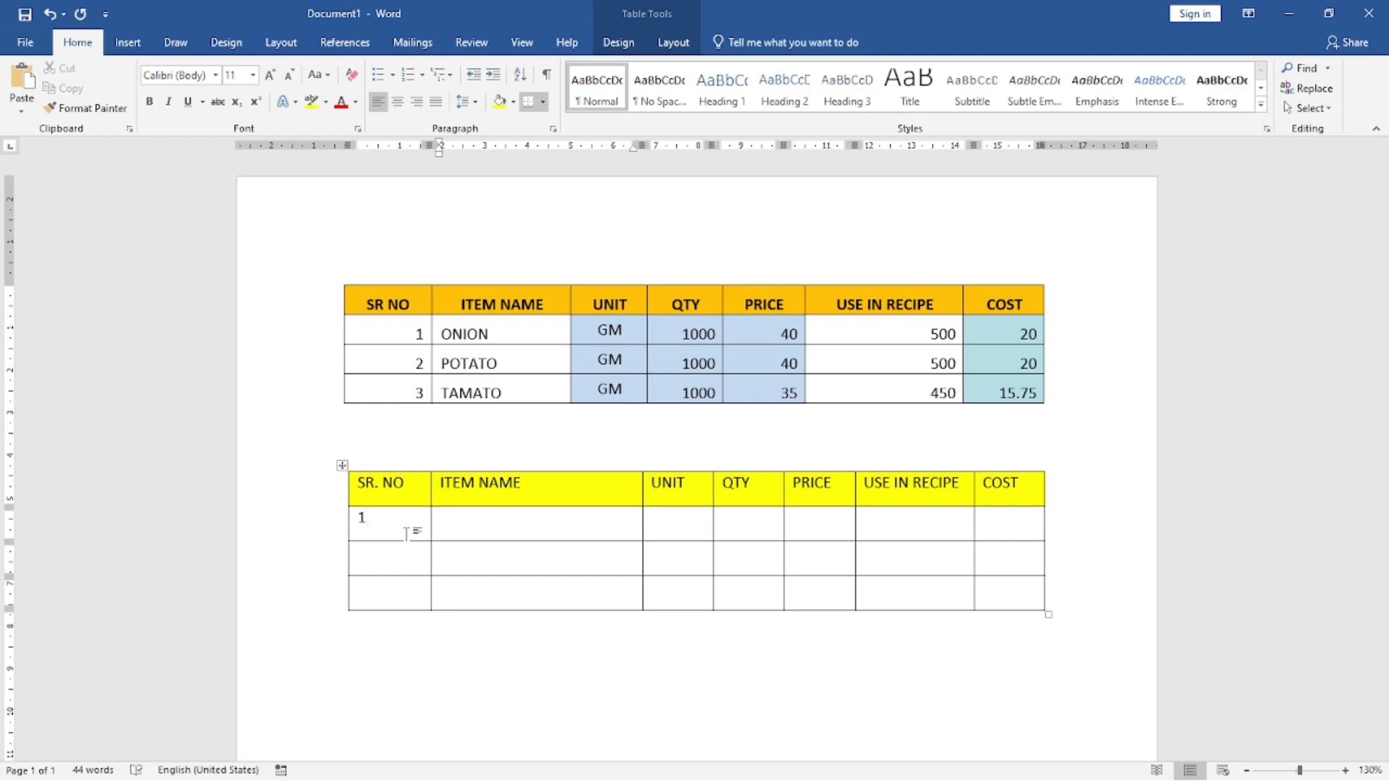
pyautogui.press('Tab')
pyautogui.press('Tab')
pyautogui.press('Tab')
pyautogui.press('Tab')
pyautogui.press('Tab')
pyautogui.press('Left')
pyautogui.press('Left')
pyautogui.press('Left')
pyautogui.press('Left')
pyautogui.press('Left')
pyautogui.press('Left')
pyautogui.press('Left')
pyautogui.press('Delete')
# Step: Move a blank row of the yellow-headed table down out of the table, so it stands alone below
pyautogui.press('Up')
pyautogui.press('Up')
pyautogui.press('Down')
pyautogui.press('Down')
pyautogui.press('Up')
pyautogui.press('Down')
pyautogui.press('Down')
pyautogui.hotkey('alt', 'shift', 'Down')
pyautogui.hotkey('alt', 'shift', 'Down')
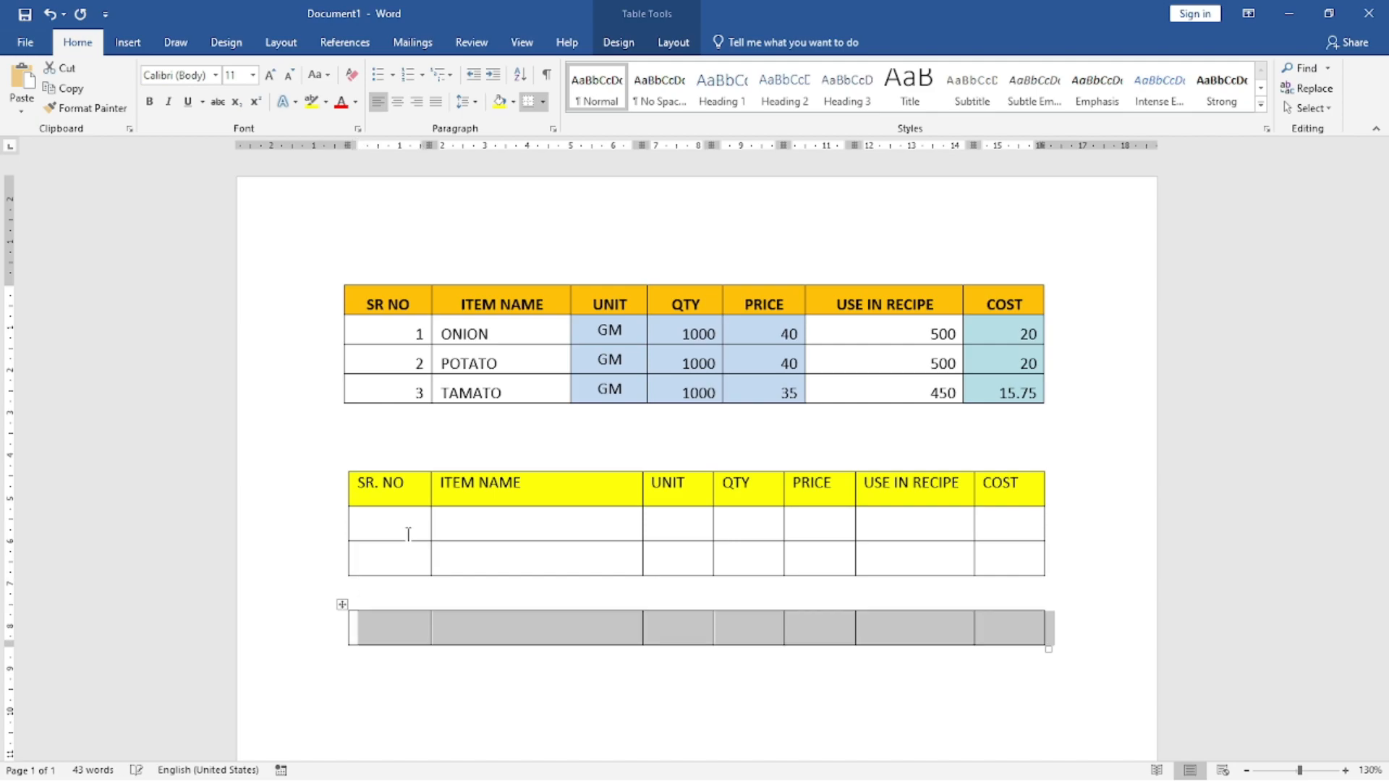
# Step: Shift the detached blank row up and down below the yellow-headed table
pyautogui.hotkey('alt', 'shift', 'Up')
pyautogui.hotkey('alt', 'shift', 'Down')
pyautogui.hotkey('alt', 'shift', 'Down')
pyautogui.hotkey('alt', 'shift', 'Up')
pyautogui.hotkey('alt', 'shift', 'Up')
pyautogui.hotkey('alt', 'shift', 'Down')
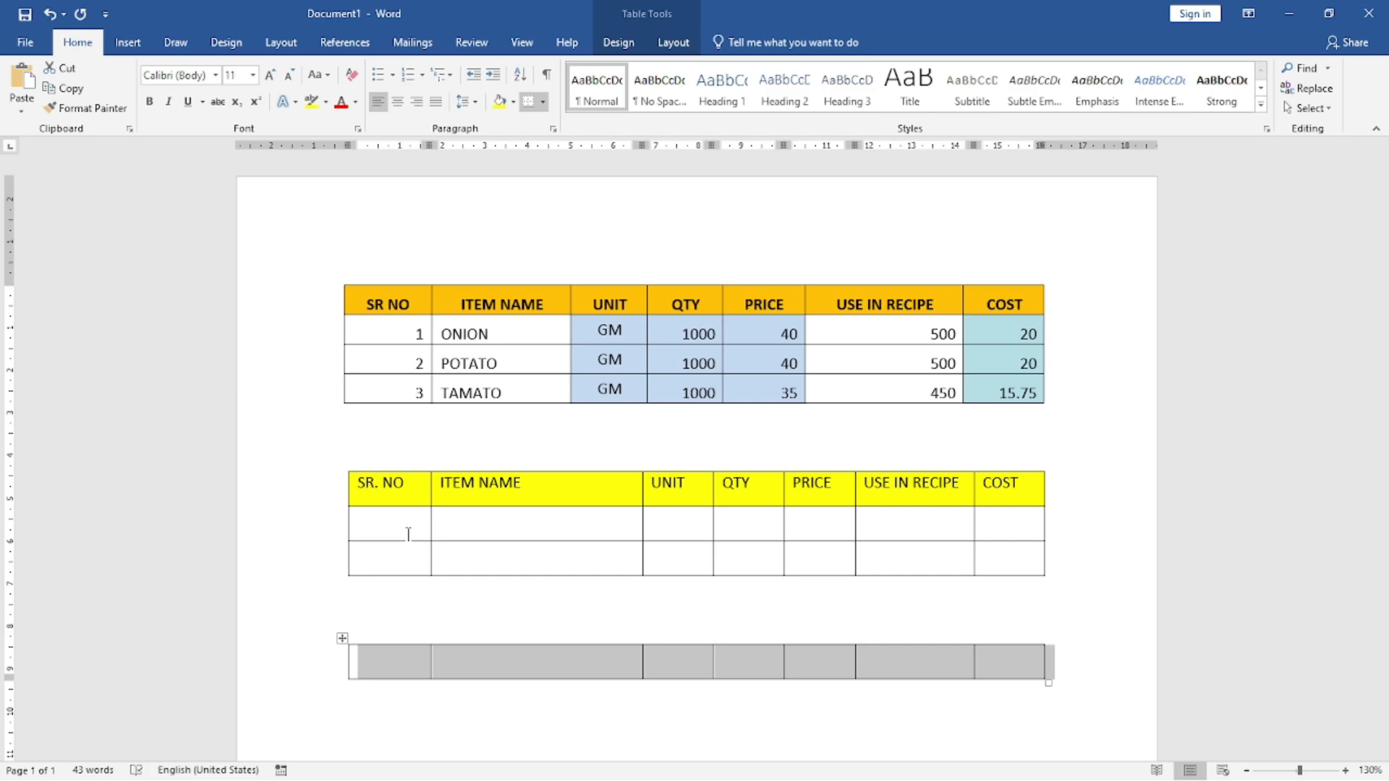
pyautogui.hotkey('alt', 'shift', 'Up')
pyautogui.hotkey('alt', 'shift', 'Down')
pyautogui.hotkey('alt', 'shift', 'Up')
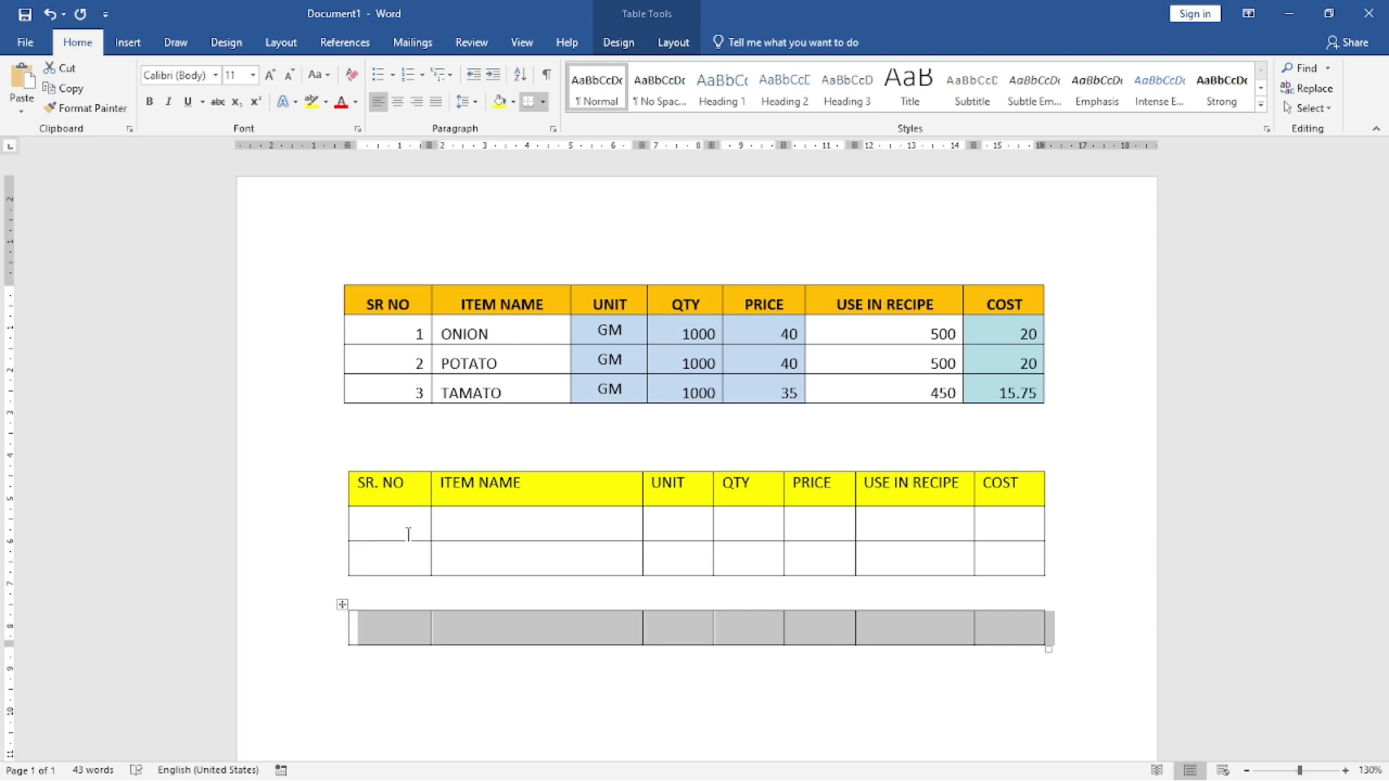
# Step: Move the detached blank row up through the yellow-headed table to above its heading row
pyautogui.hotkey('alt', 'shift', 'Up')
pyautogui.hotkey('alt', 'shift', 'Down')
pyautogui.hotkey('alt', 'shift', 'Down')
pyautogui.hotkey('alt', 'shift', 'Up')
pyautogui.hotkey('alt', 'shift', 'Up')
pyautogui.hotkey('alt', 'shift', 'Up')
pyautogui.hotkey('alt', 'shift', 'Down')
pyautogui.hotkey('alt', 'shift', 'Up')
pyautogui.hotkey('alt', 'shift', 'Up')
pyautogui.hotkey('alt', 'shift', 'Up')
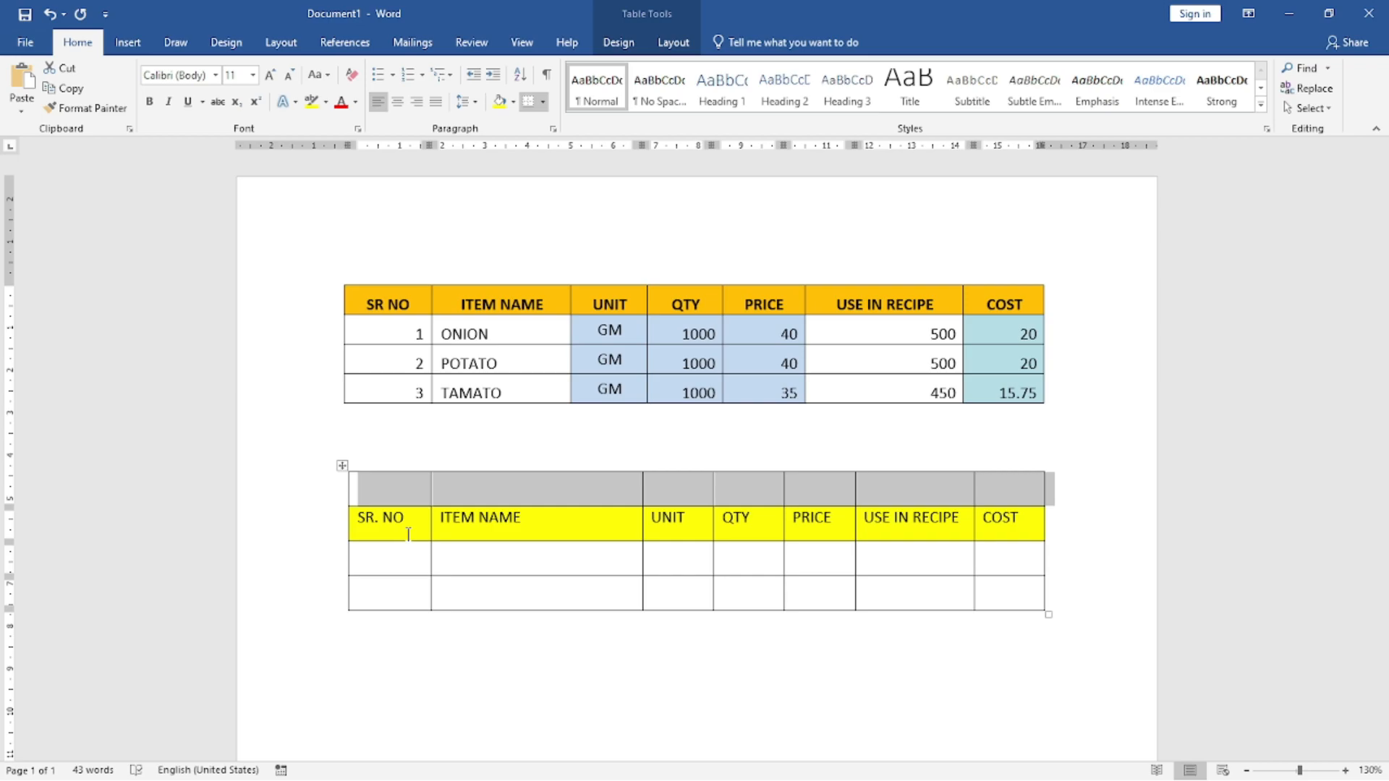
# Step: Move the blank row further up to attach it beneath the TAMATO row of the ingredient cost table
pyautogui.hotkey('alt', 'shift', 'Up')
pyautogui.hotkey('alt', 'shift', 'Up')
pyautogui.hotkey('alt', 'shift', 'Down')
pyautogui.hotkey('alt', 'shift', 'Up')
pyautogui.hotkey('alt', 'shift', 'Down')
pyautogui.hotkey('alt', 'shift', 'Up')
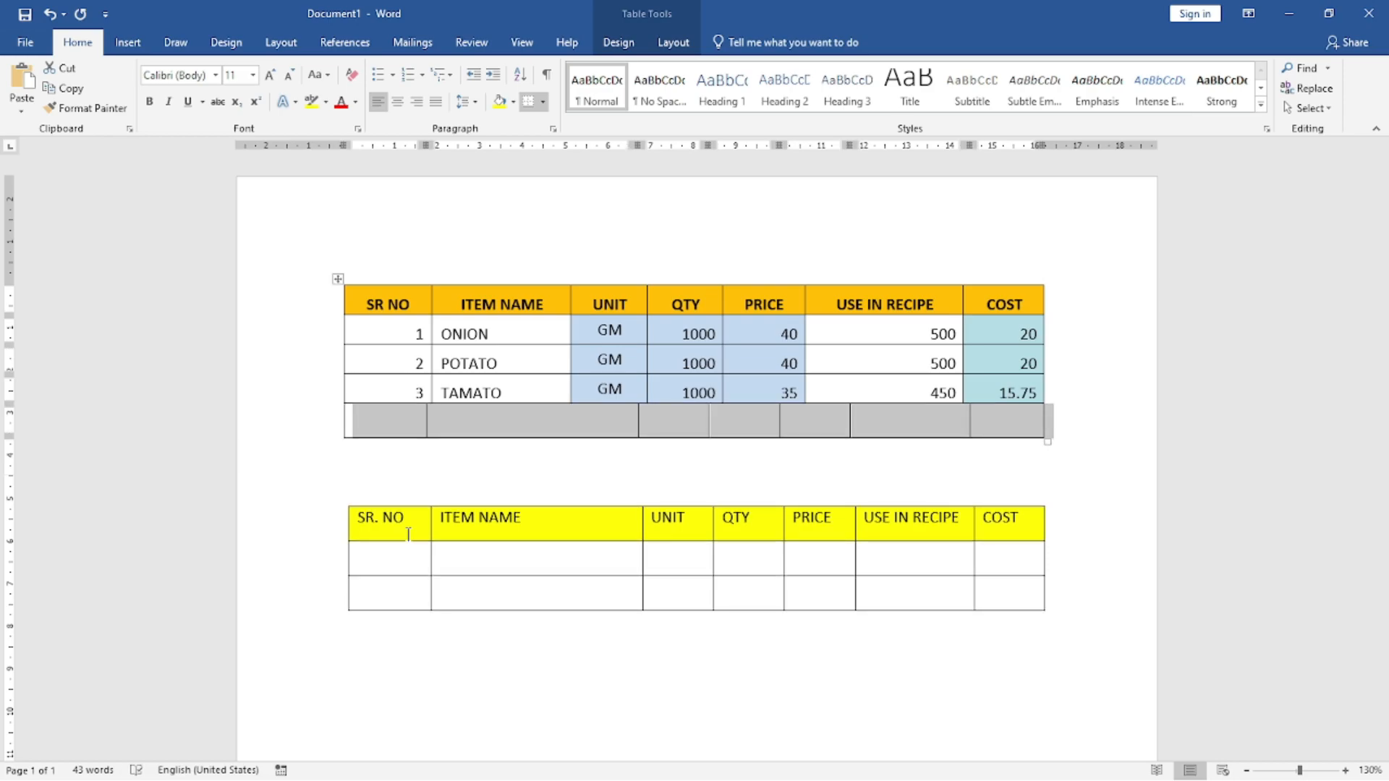
# Step: Move the blank row back down below the yellow-headed table as a separate table, leaving two empty lines between them
pyautogui.hotkey('alt', 'shift', 'Down')
pyautogui.hotkey('alt', 'shift', 'Down')
pyautogui.hotkey('alt', 'shift', 'Down')
pyautogui.hotkey('alt', 'shift', 'Down')
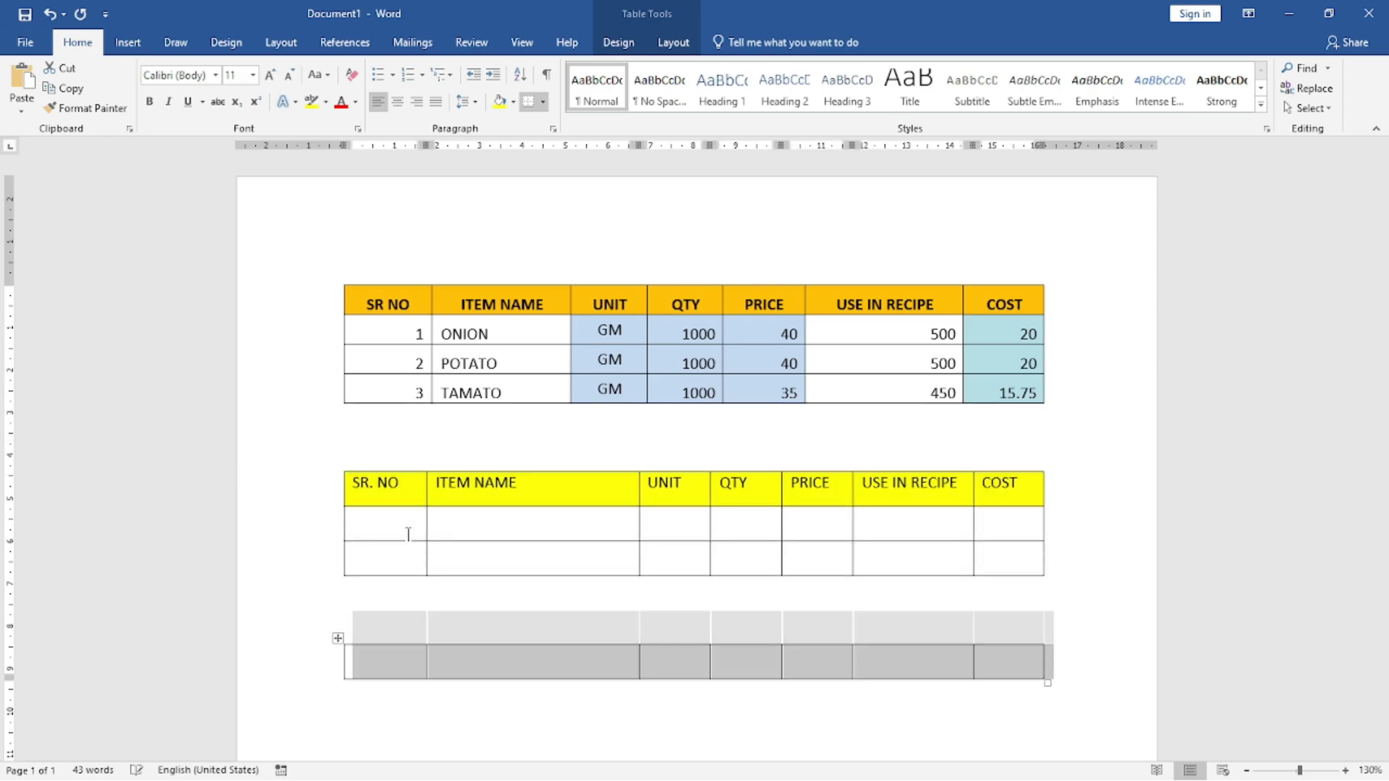
pyautogui.hotkey('alt', 'shift', 'Up')
pyautogui.hotkey('alt', 'shift', 'Down')
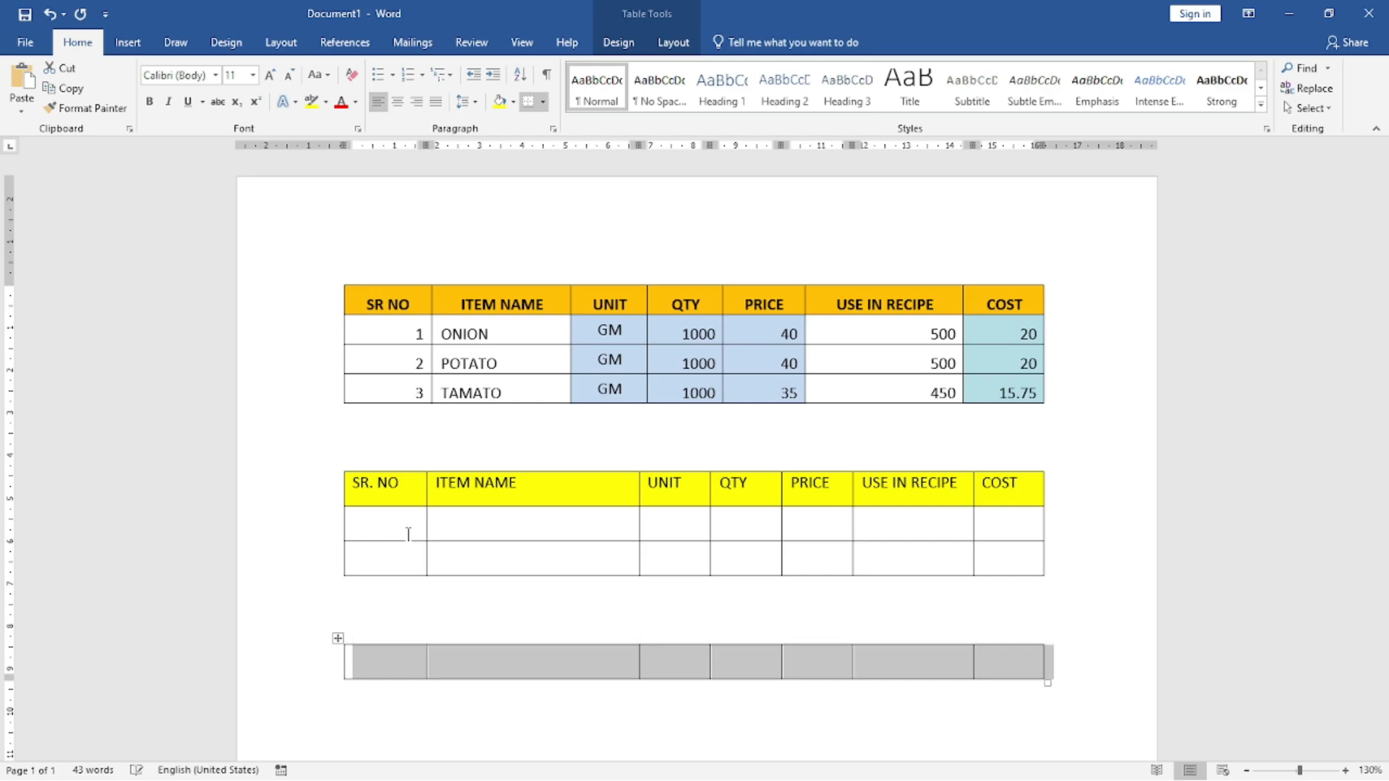
# Step: Add three more blank rows to the detached row, making a separate four-row table
pyautogui.press('Left')
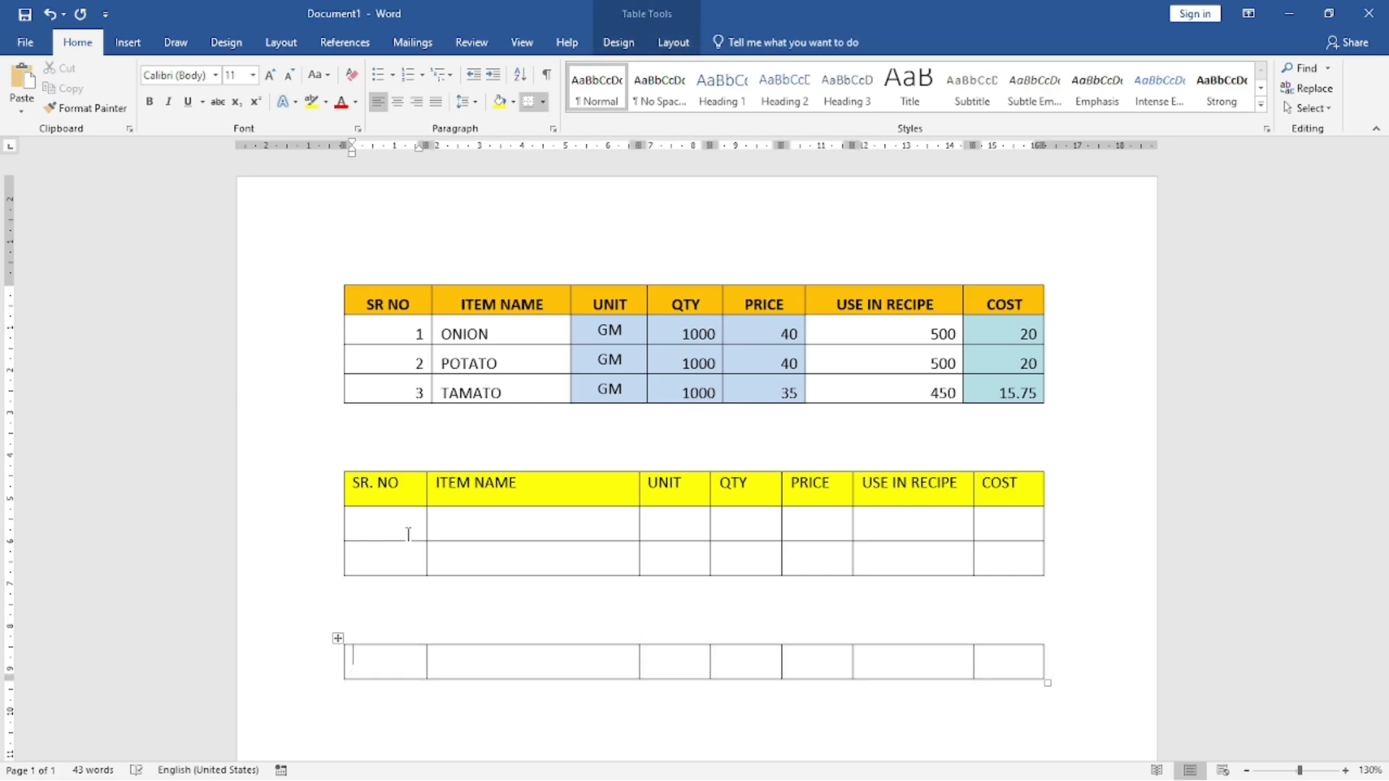
pyautogui.press('Right')
pyautogui.press('Right')
pyautogui.press('Right')
pyautogui.press('Right')
pyautogui.press('Tab')
pyautogui.press('Right')
pyautogui.press('Right')
pyautogui.press('Right')
pyautogui.press('Right')
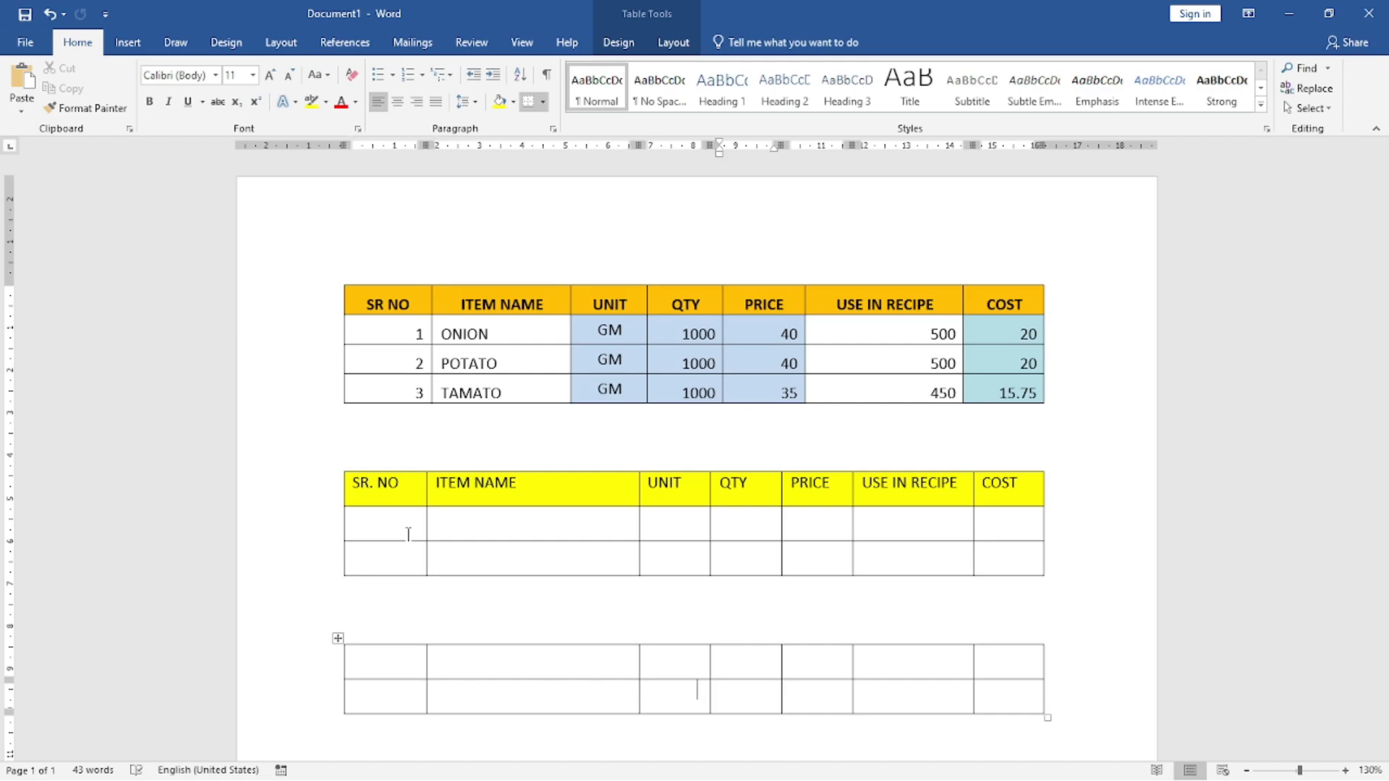
pyautogui.press('Tab')
pyautogui.press('Tab')
pyautogui.press('Tab')
pyautogui.press('Right')
pyautogui.press('Right')
pyautogui.press('Right')
pyautogui.press('Right')
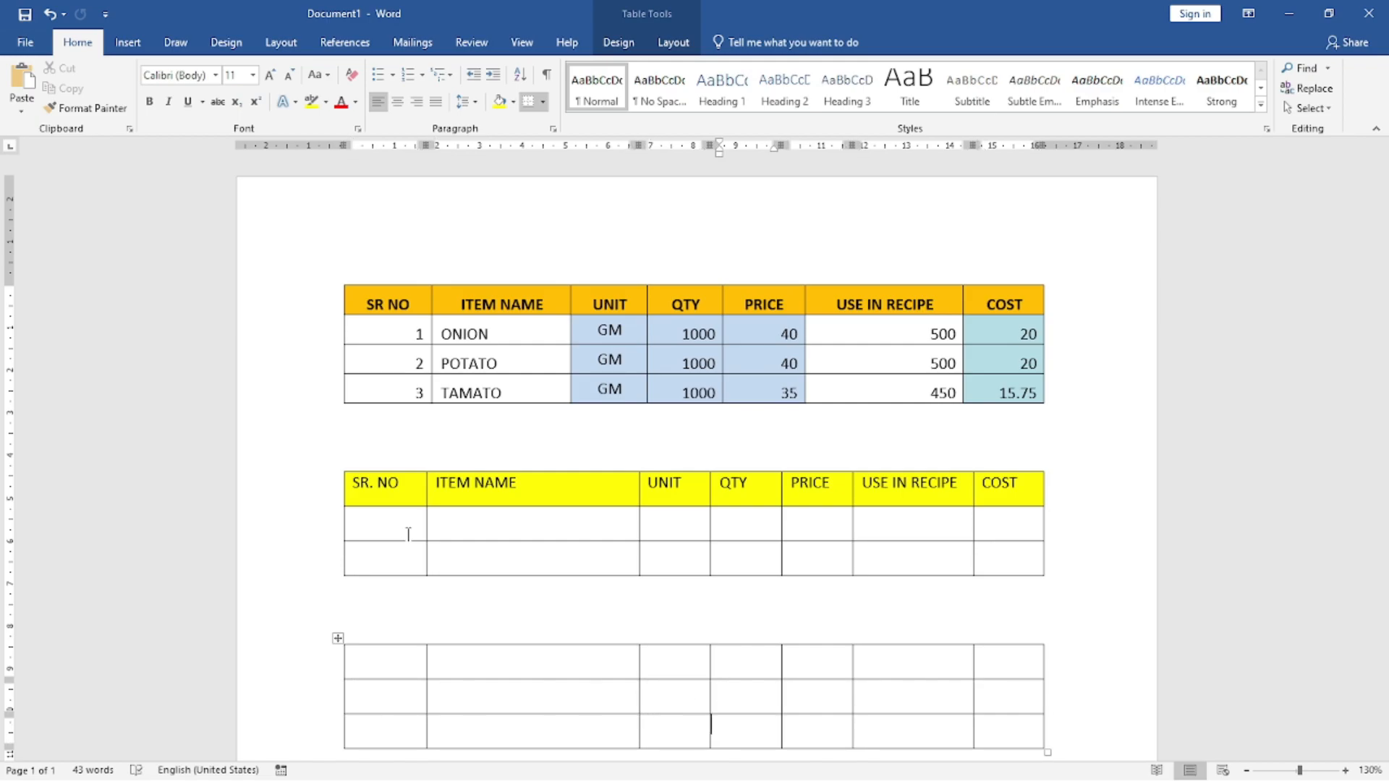
pyautogui.press('Tab')
pyautogui.press('Tab')
pyautogui.press('Tab')
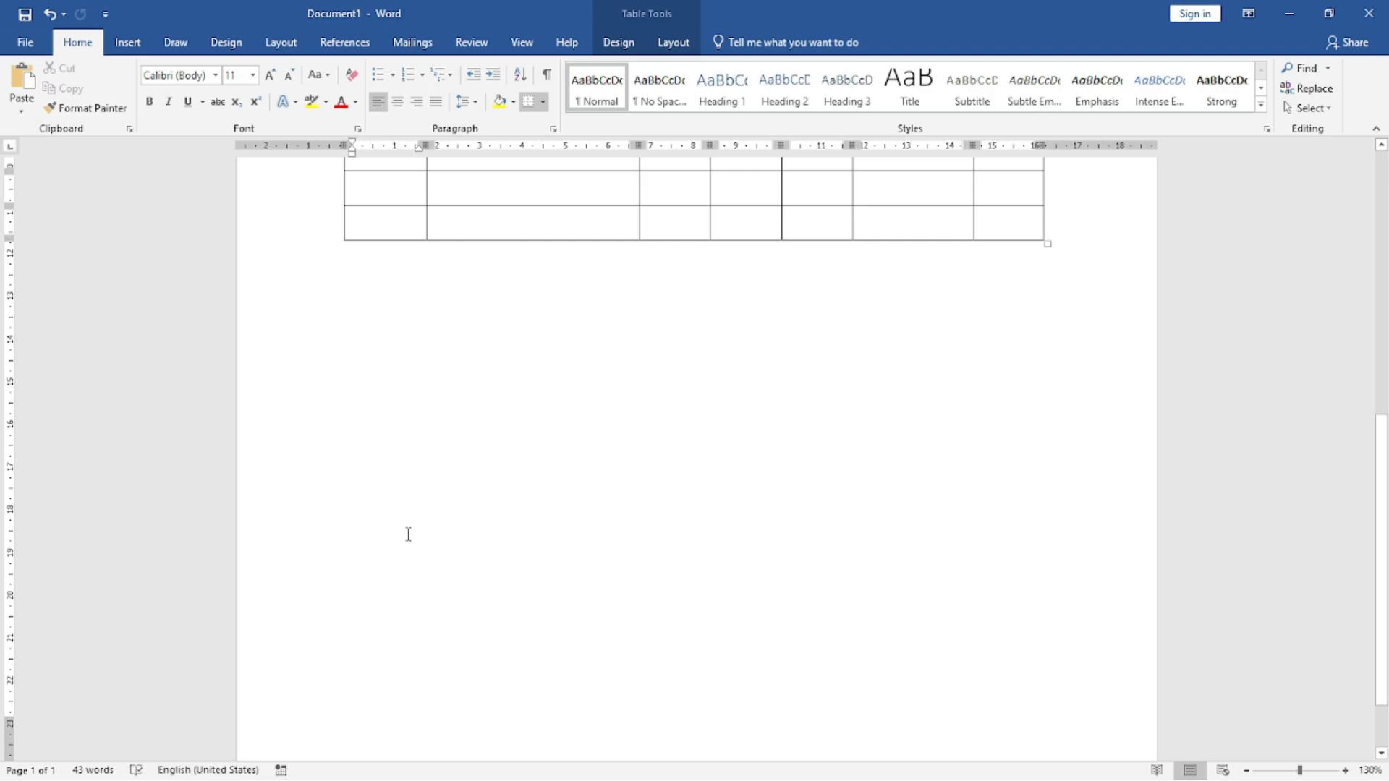
pyautogui.scroll(8, 722, 511)
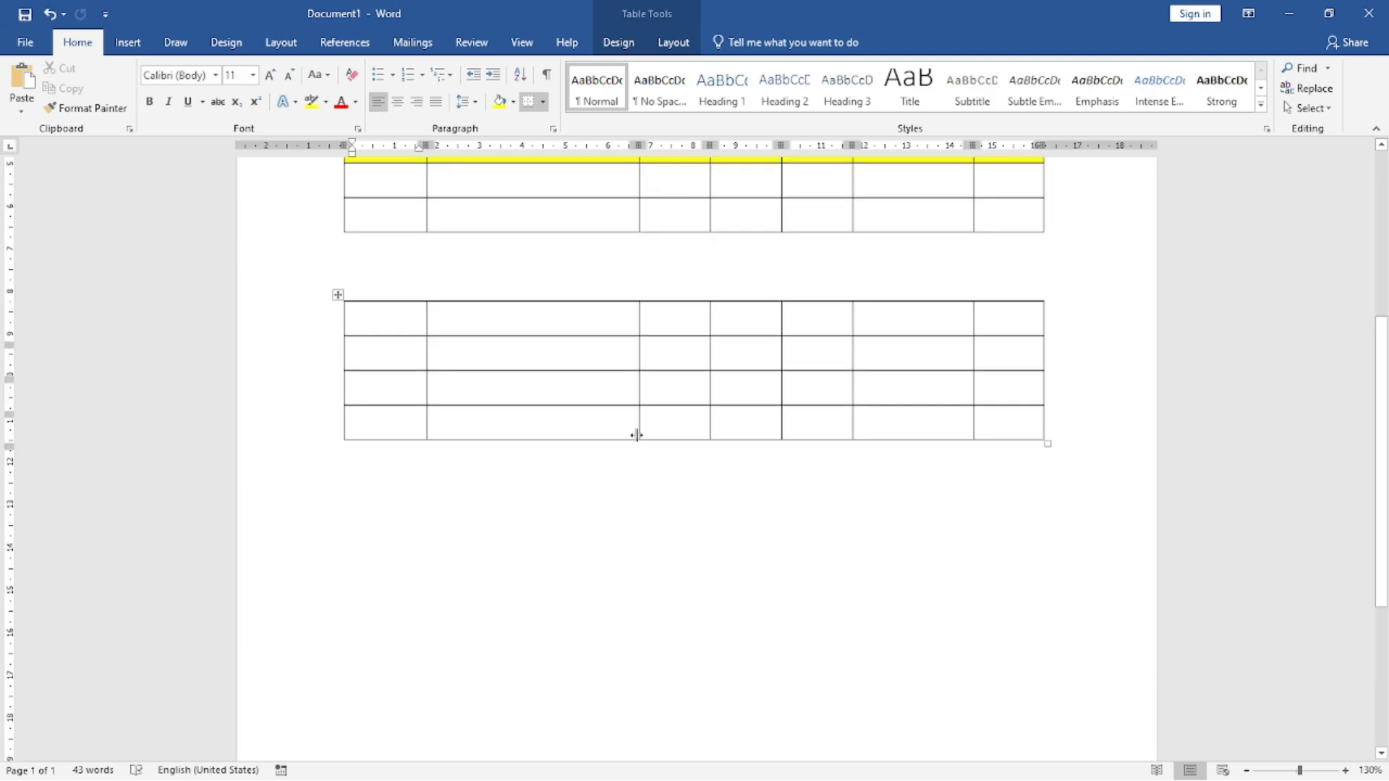
pyautogui.scroll(4, 459, 533)
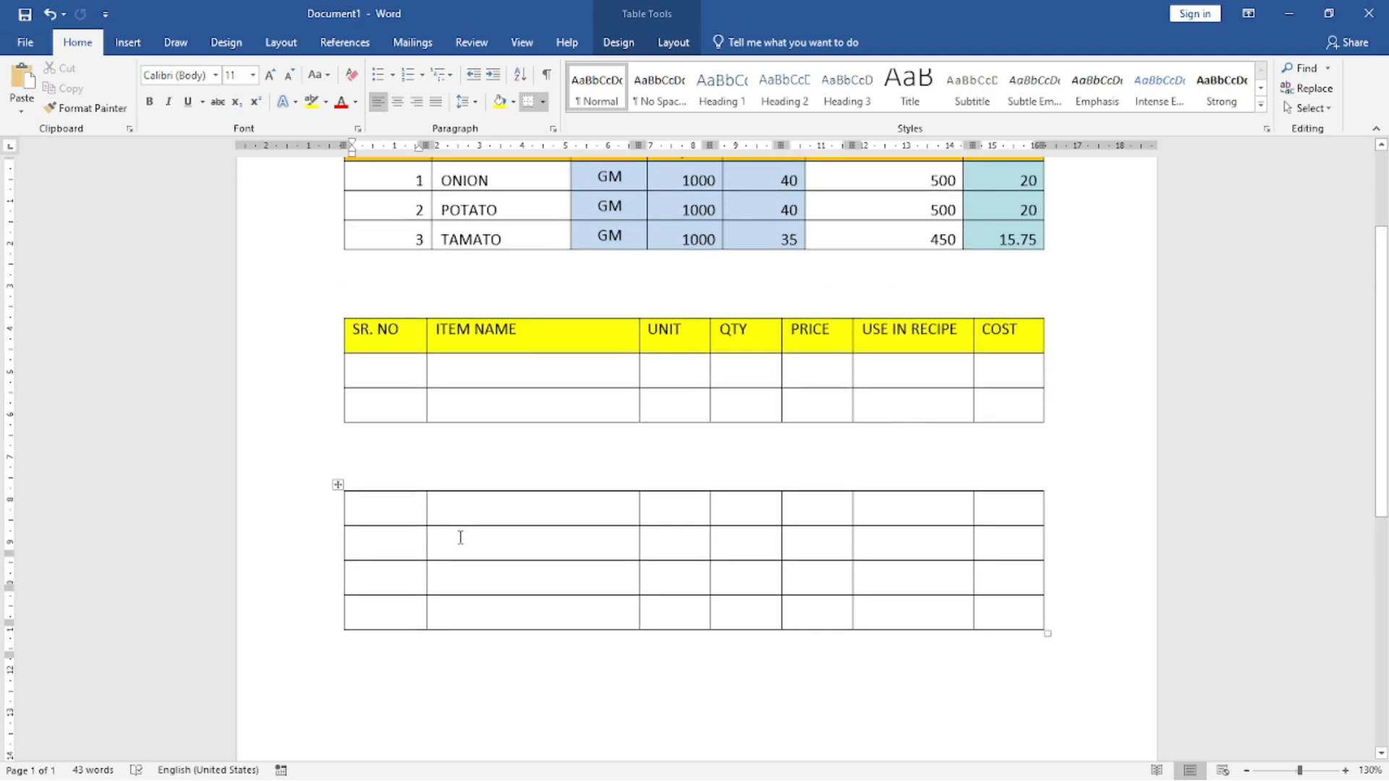
# Step: Delete the separate four-row blank table below the yellow-headed table
pyautogui.scroll(-3, 375, 533)
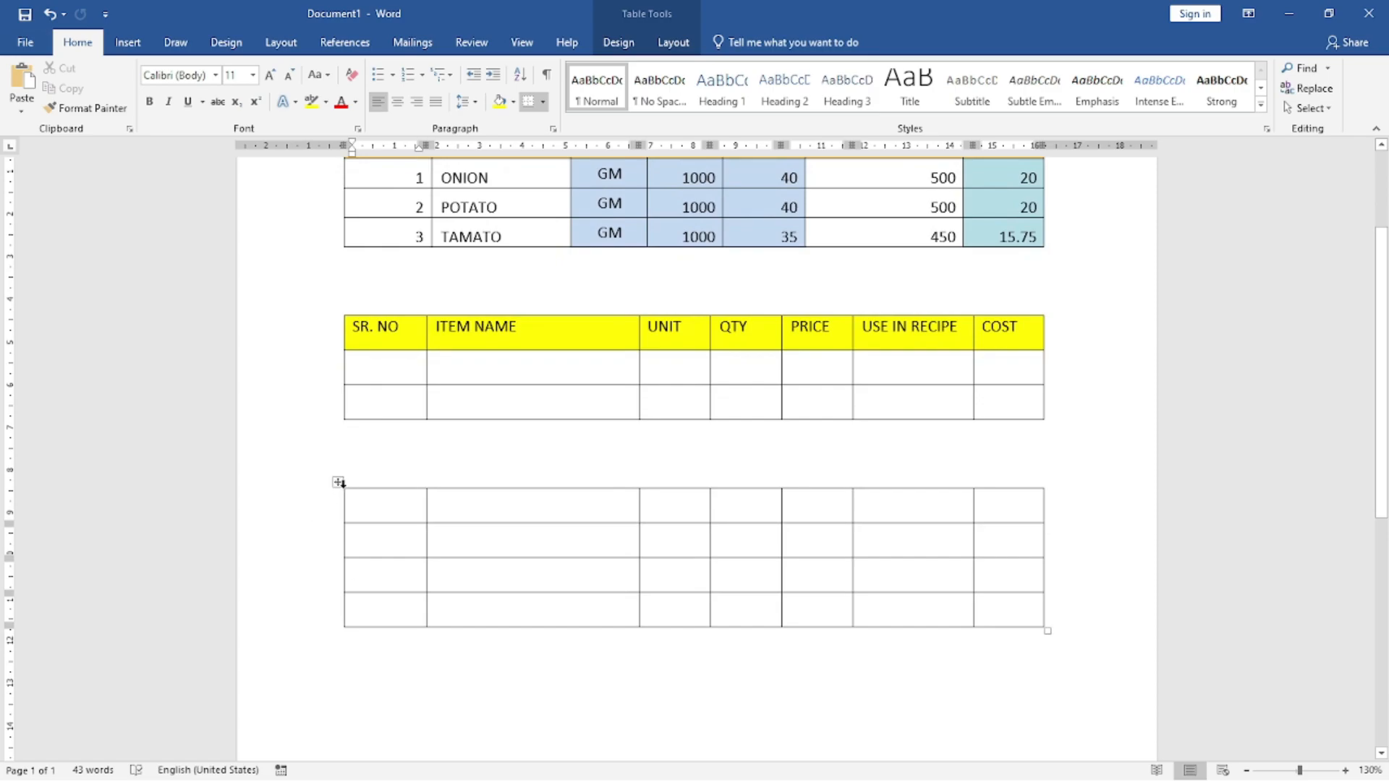
pyautogui.rightClick(340, 484)
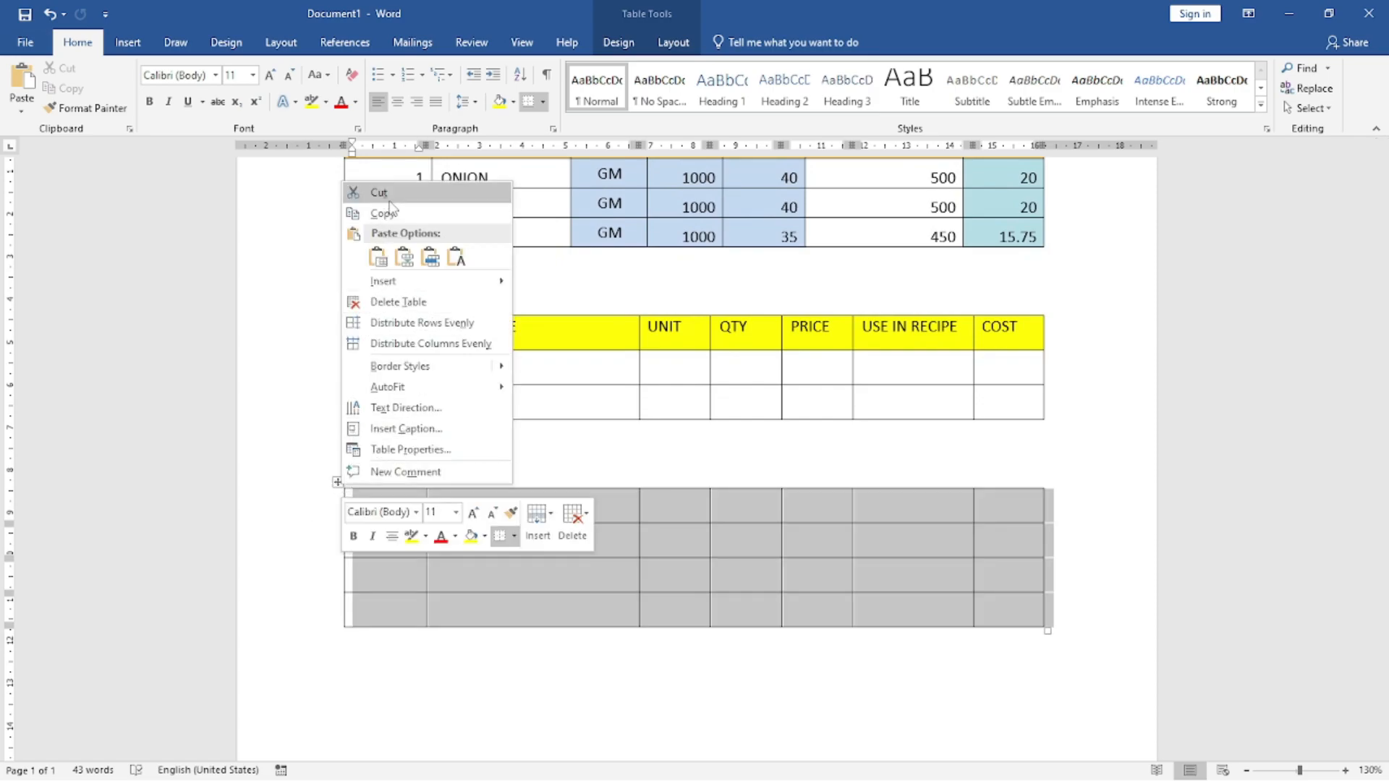
pyautogui.click(387, 302)
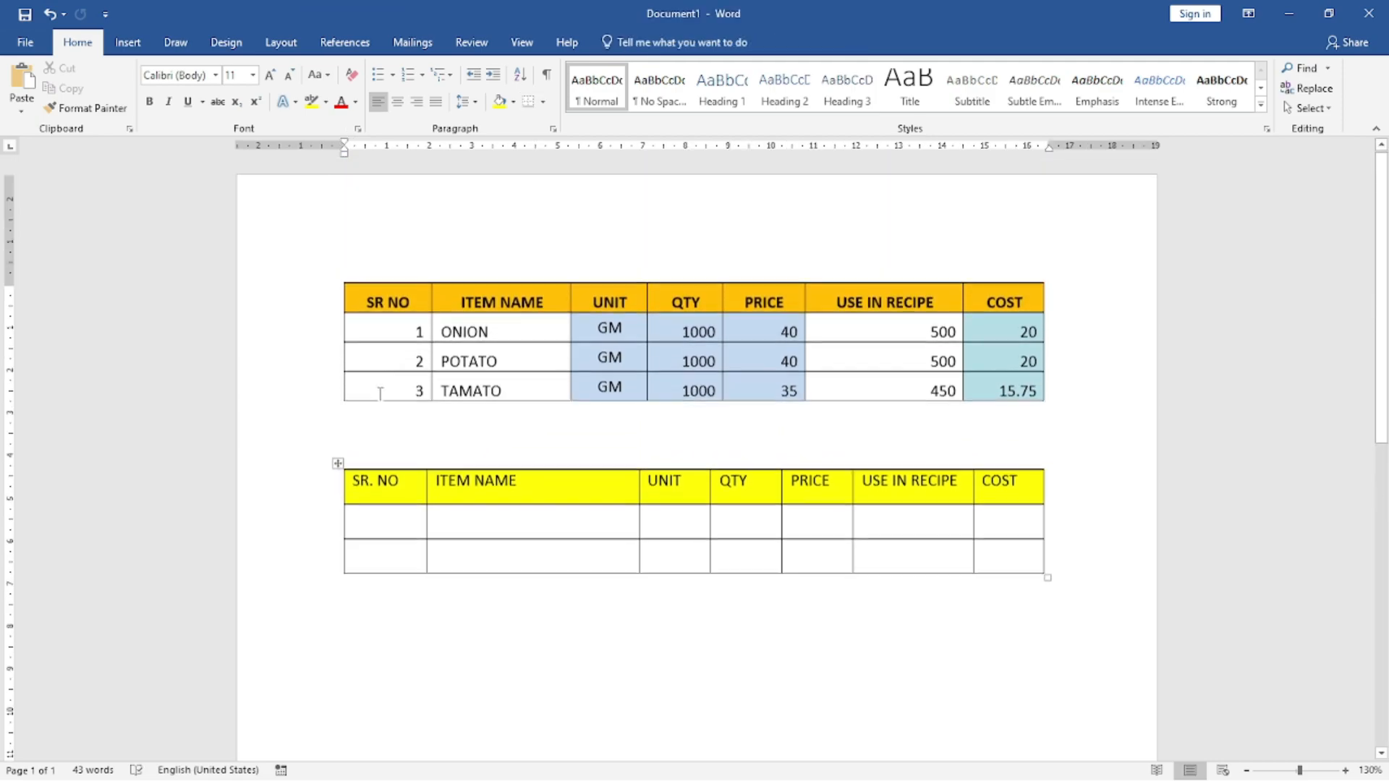
# Step: Select the whole yellow-headed table and delete it together with its blank rows
pyautogui.rightClick(341, 458)
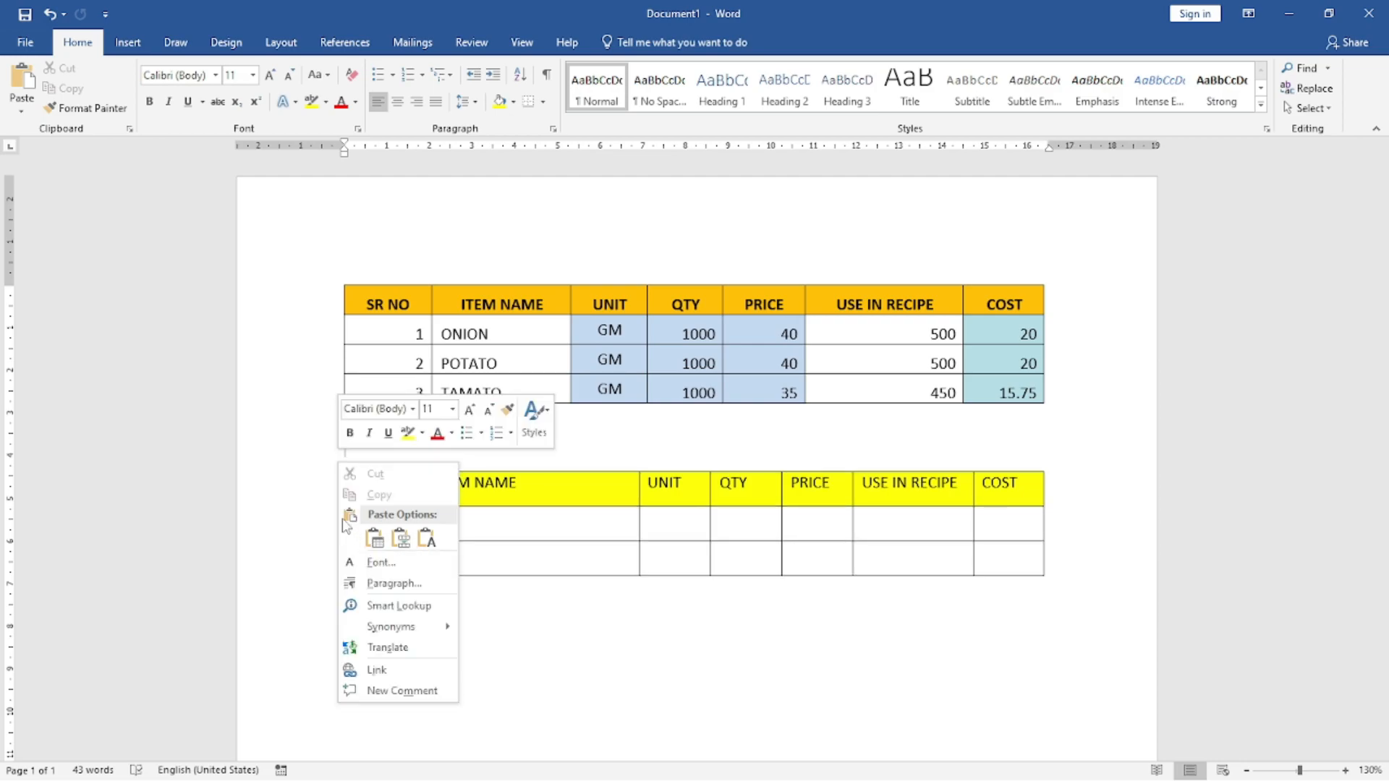
pyautogui.press('Escape')
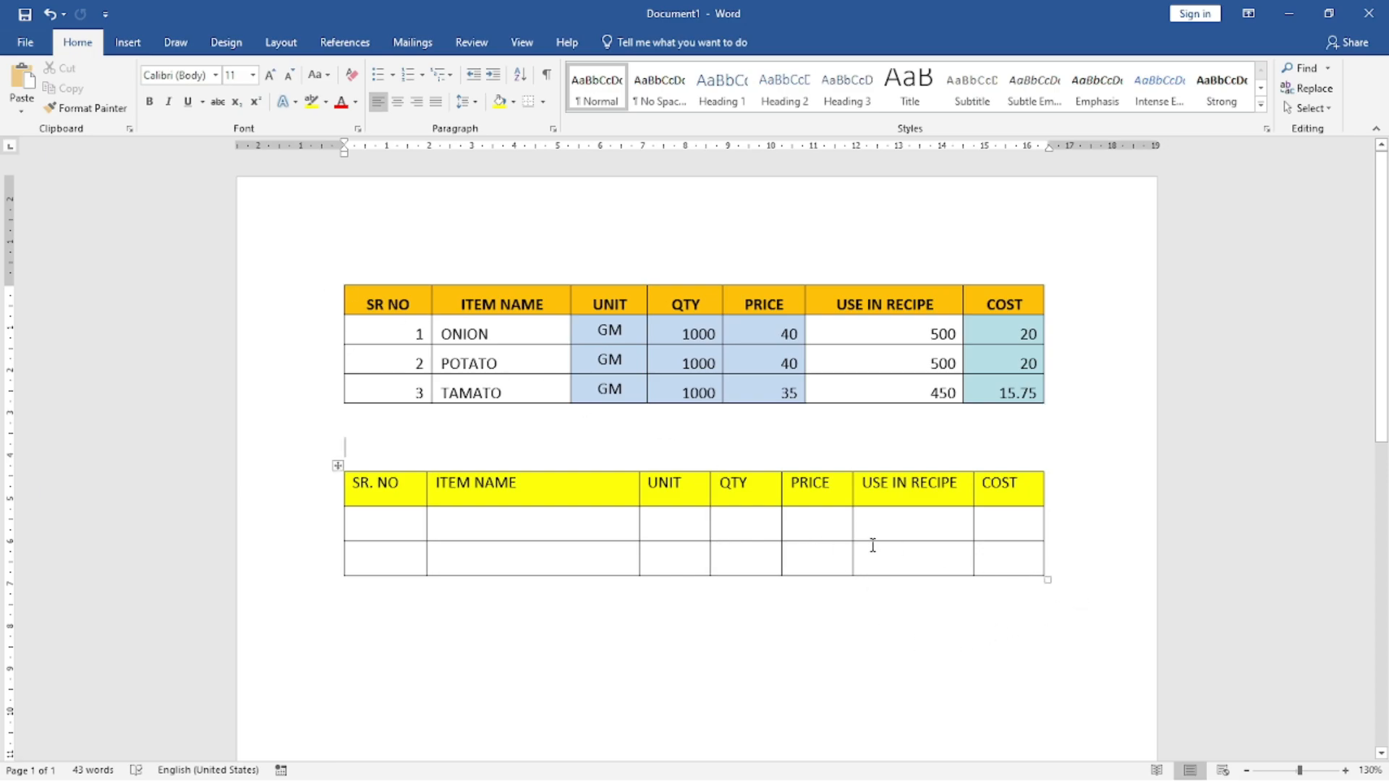
pyautogui.click(337, 465)
pyautogui.rightClick(340, 467)
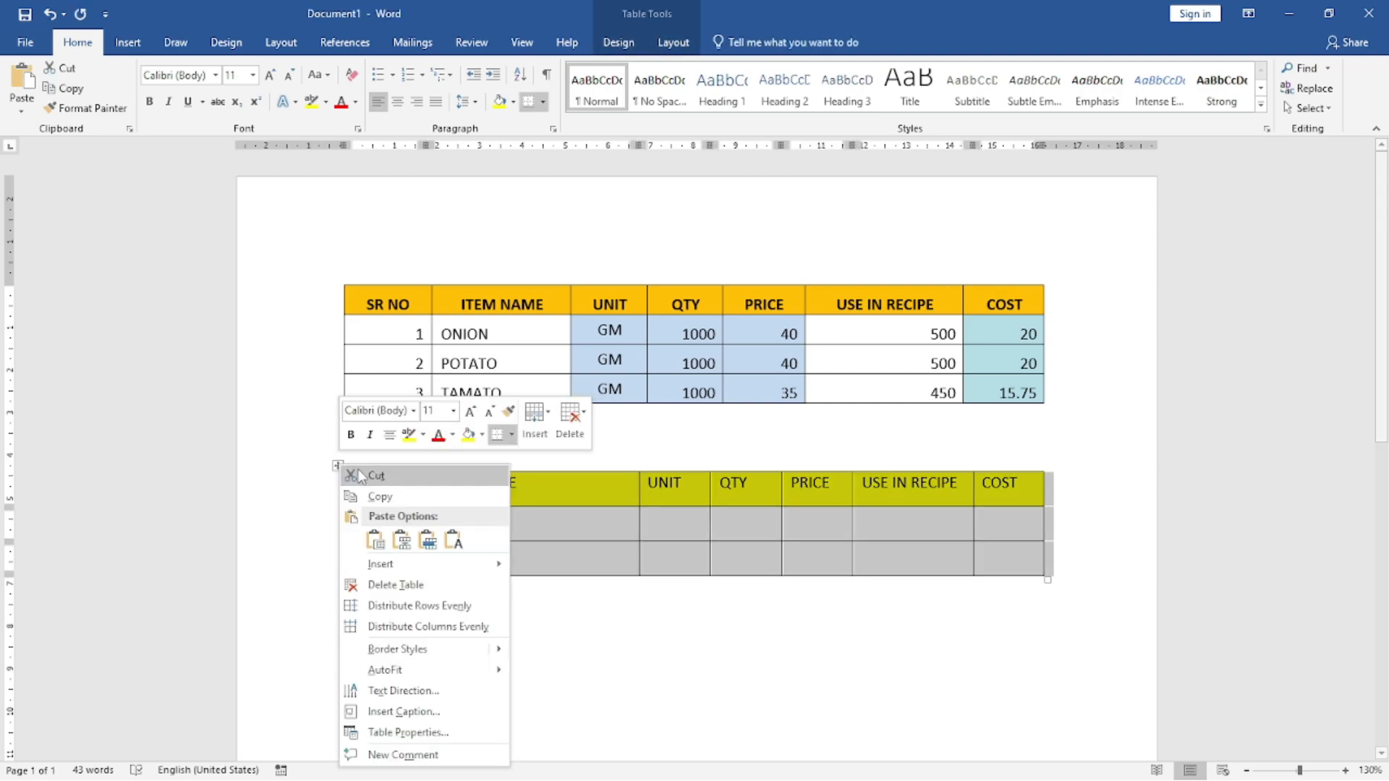
pyautogui.press('Escape')
pyautogui.press('BackSpace')
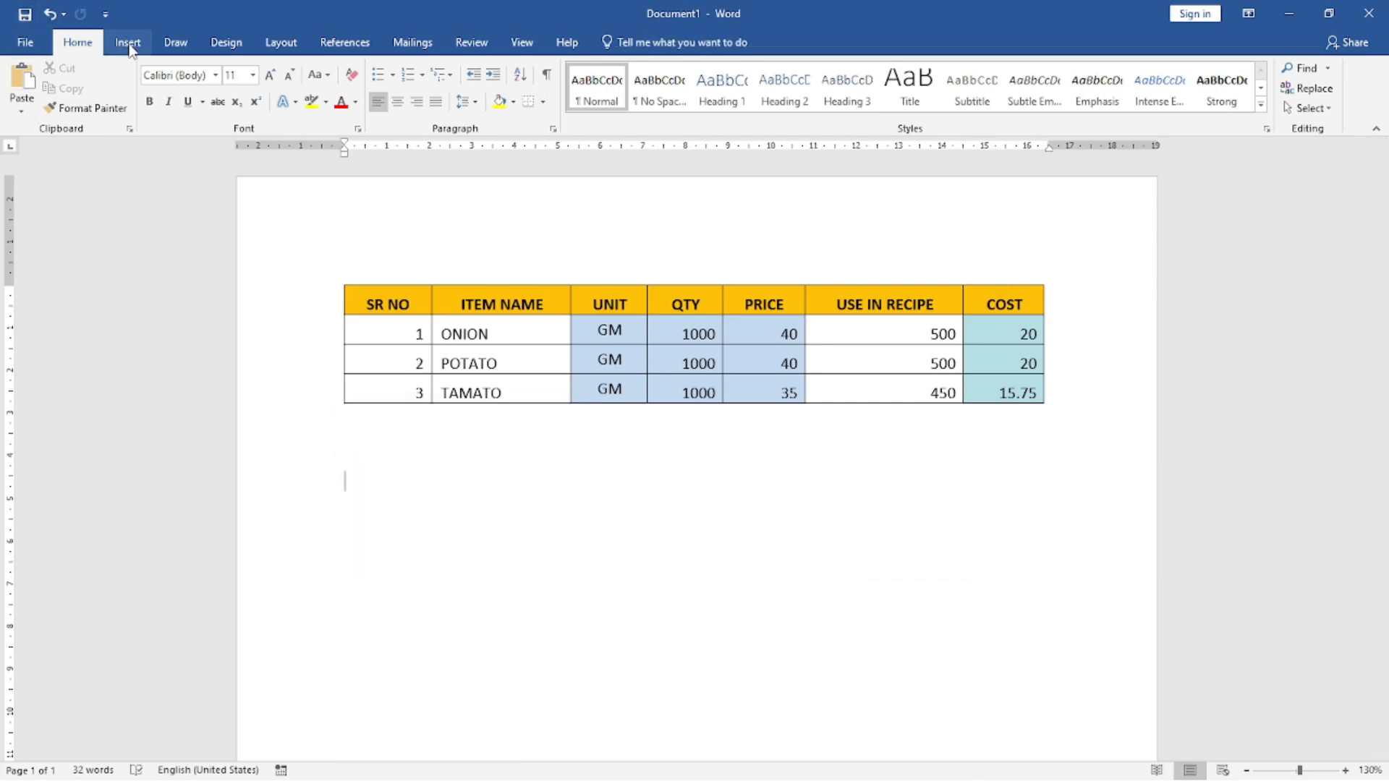
# Step: Insert a table with 7 columns and 3 rows with automatic fixed column width below the ingredient cost table
pyautogui.click(129, 43)
pyautogui.click(143, 111)
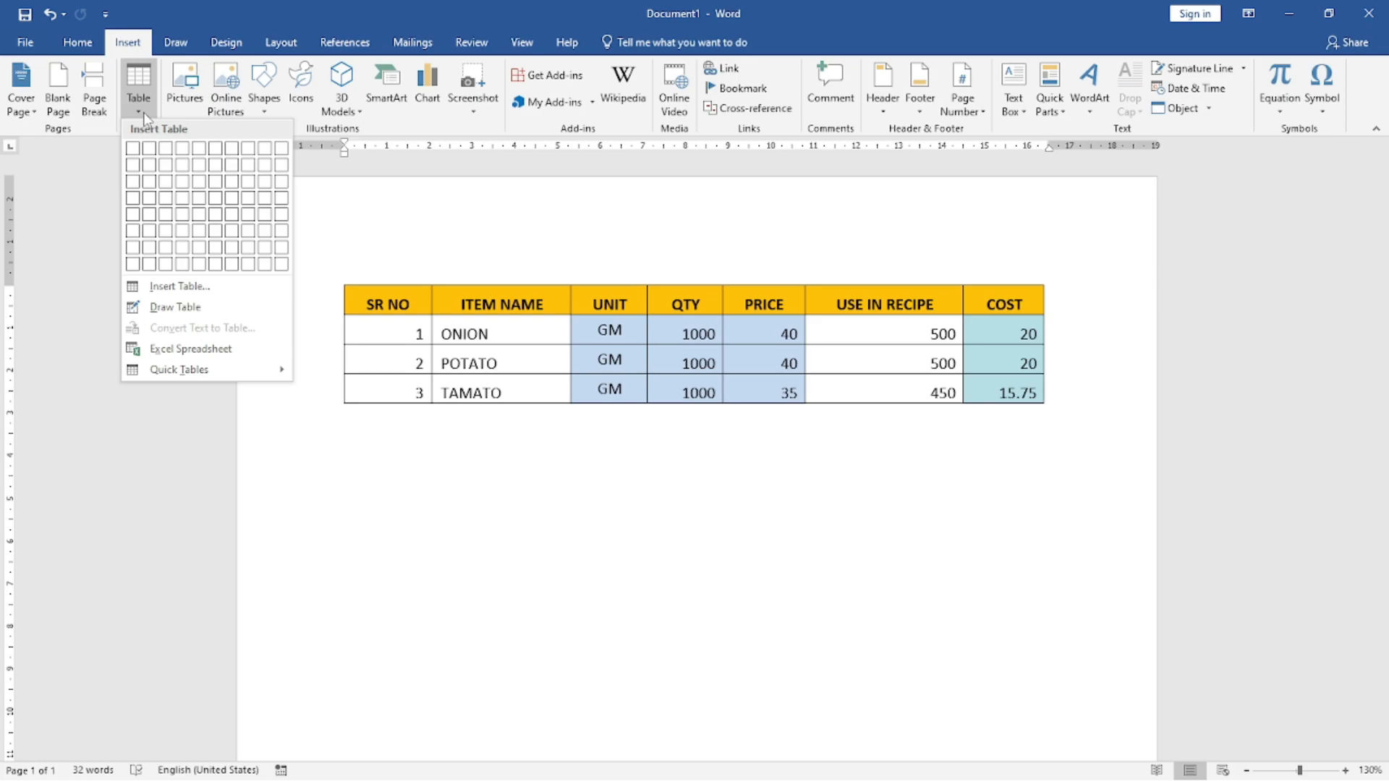
pyautogui.click(176, 287)
pyautogui.moveTo(708, 288); pyautogui.dragTo(369, 500)
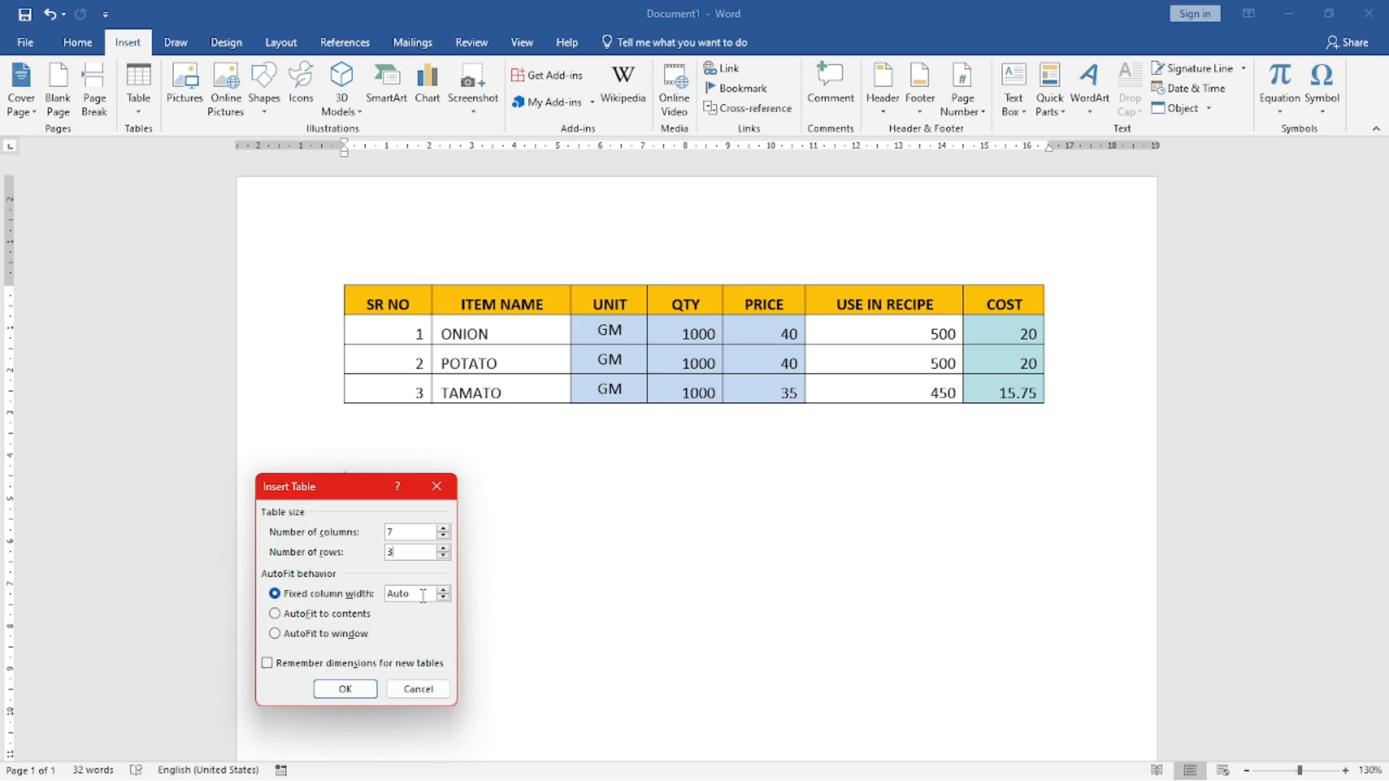
pyautogui.click(345, 689)
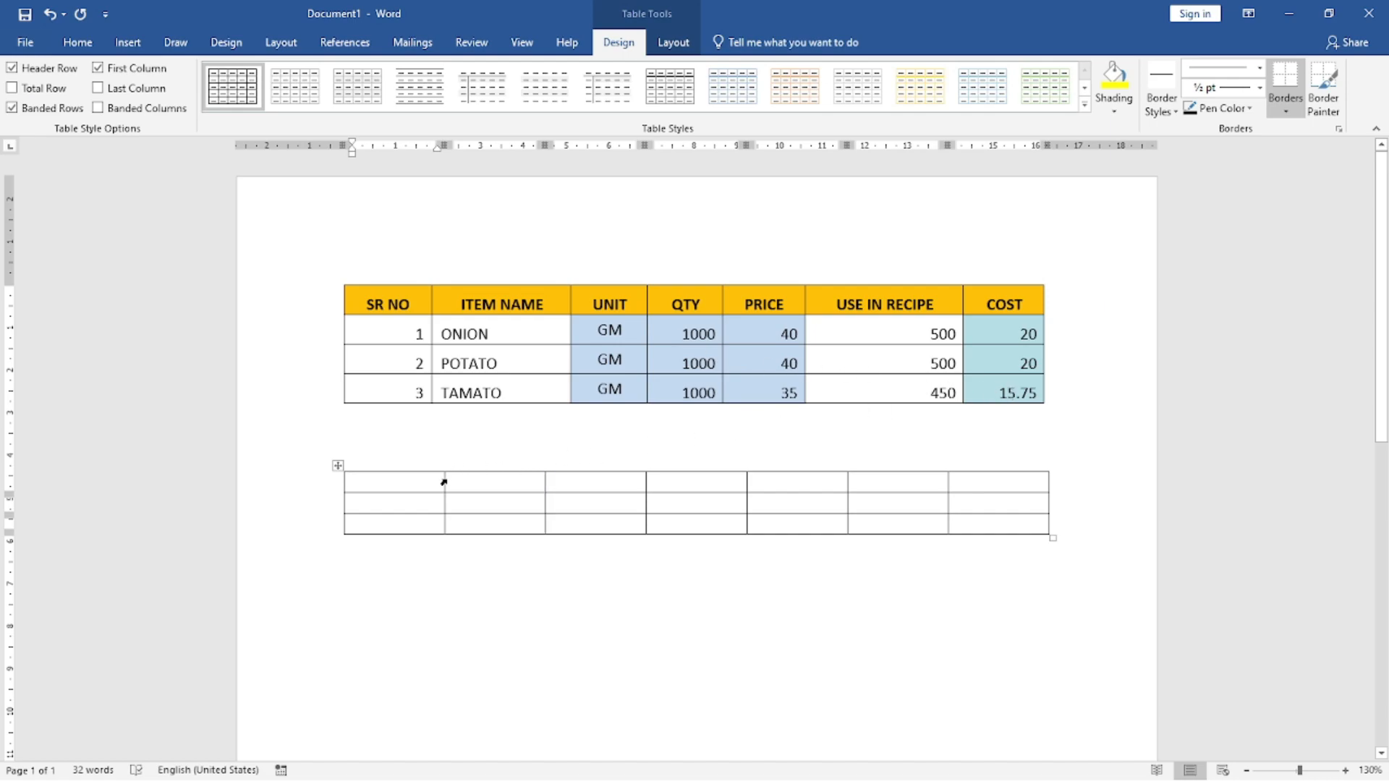
# Step: Adjust the new table's column borders and overall width to roughly match the columns of the ingredient cost table above
pyautogui.moveTo(442, 481); pyautogui.dragTo(429, 486)
pyautogui.moveTo(544, 484); pyautogui.dragTo(569, 483)
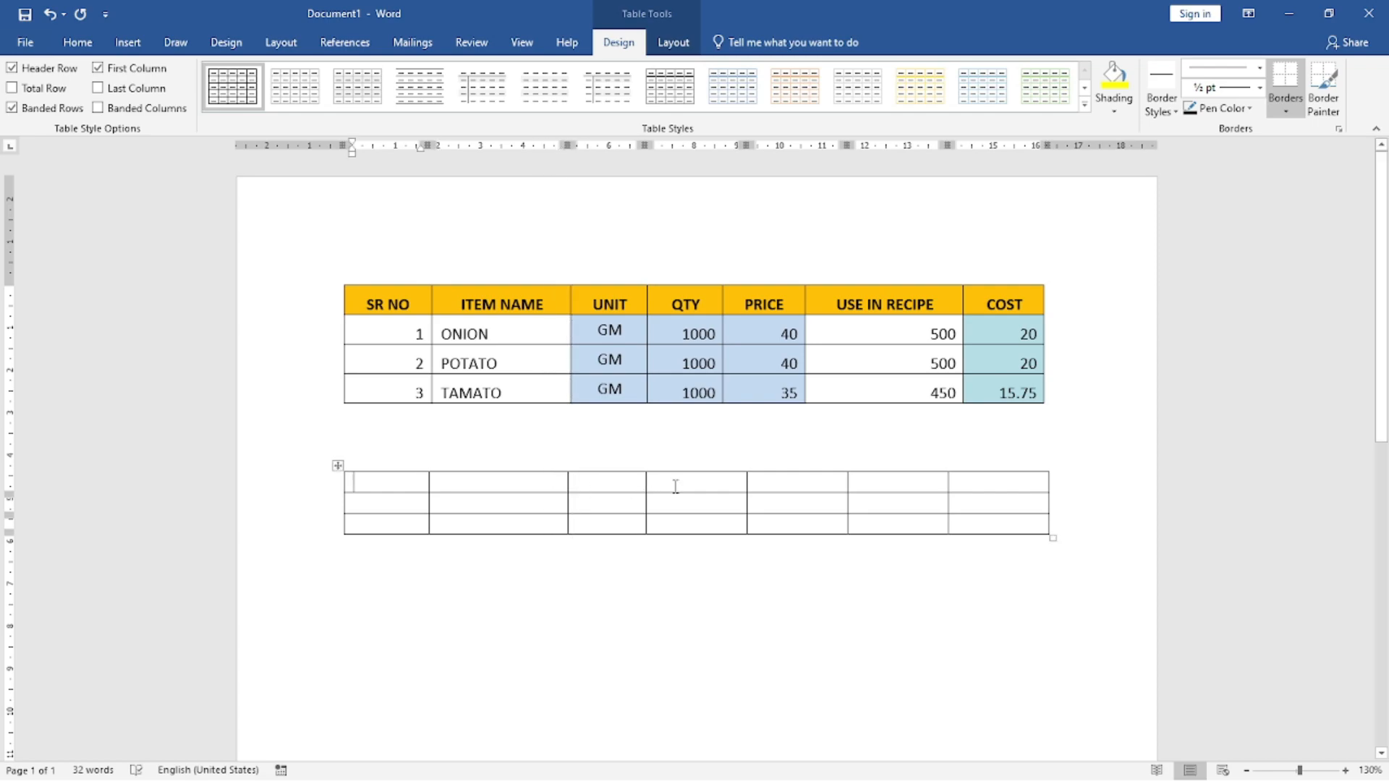
pyautogui.moveTo(746, 483); pyautogui.dragTo(719, 488)
pyautogui.moveTo(846, 481); pyautogui.dragTo(802, 493)
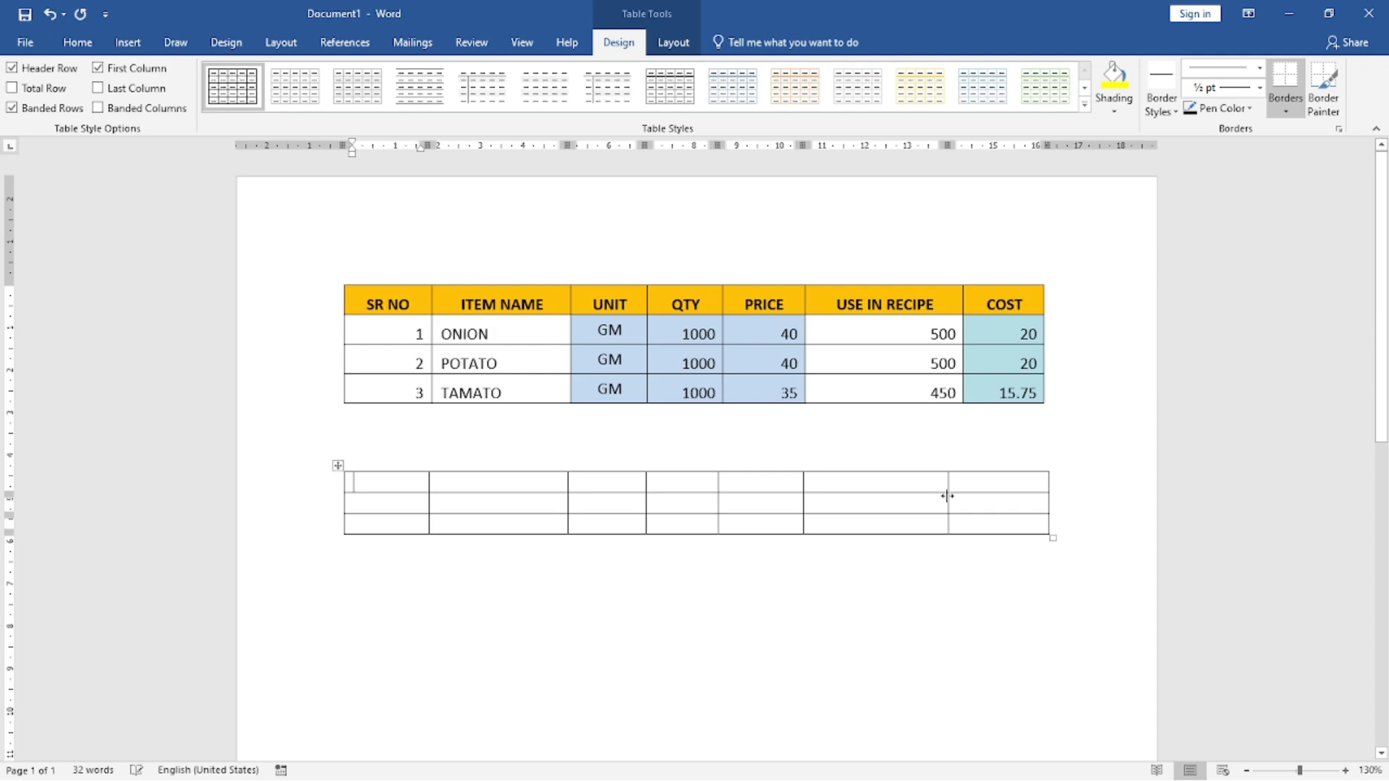
pyautogui.moveTo(948, 481); pyautogui.dragTo(964, 482)
pyautogui.moveTo(1052, 538)
pyautogui.mouseDown()
pyautogui.moveTo(1060, 654)
pyautogui.moveTo(1042, 530)
pyautogui.moveTo(1044, 657)
pyautogui.moveTo(1057, 649)
pyautogui.moveTo(1060, 579)
pyautogui.moveTo(1038, 517)
pyautogui.moveTo(1039, 535)
pyautogui.mouseUp()
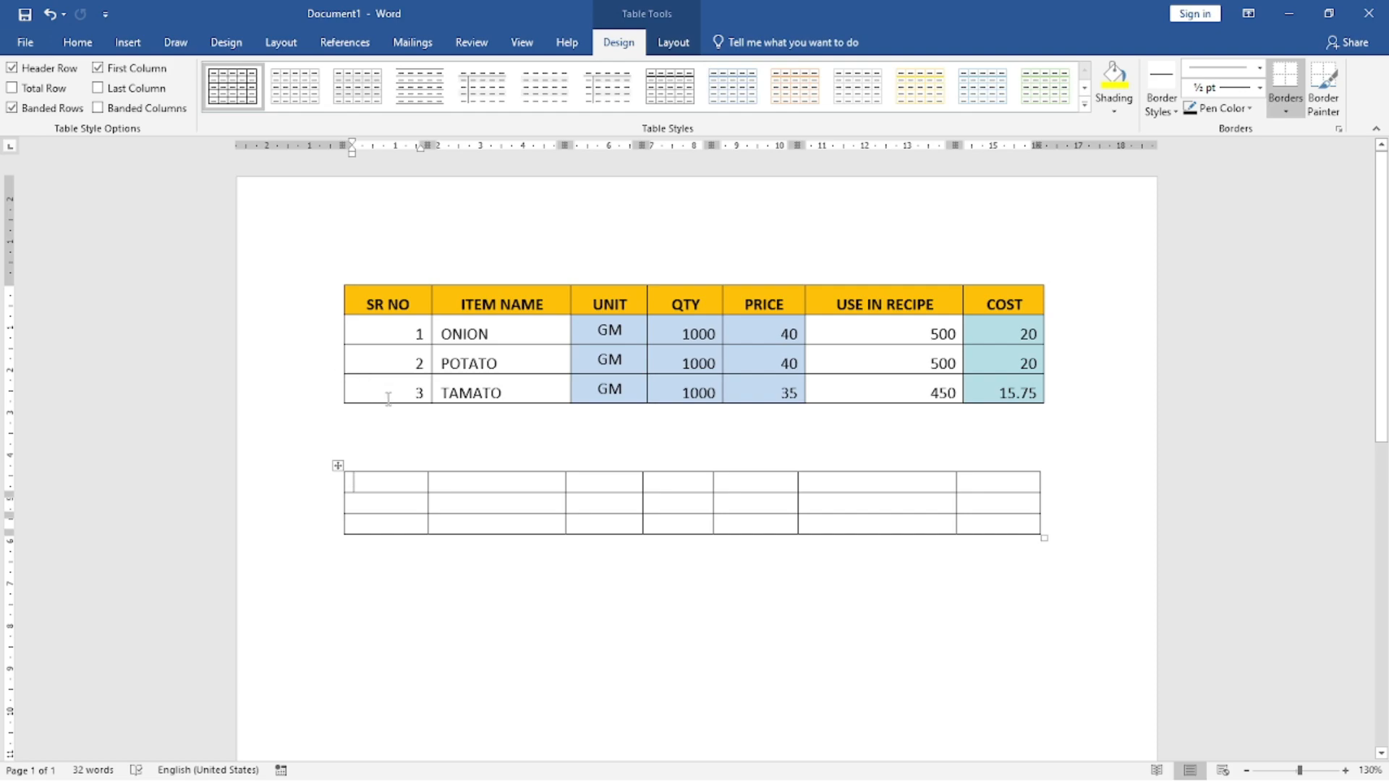
# Step: Cut the whole three-row blank table from the document
pyautogui.rightClick(338, 468)
pyautogui.click(377, 479)
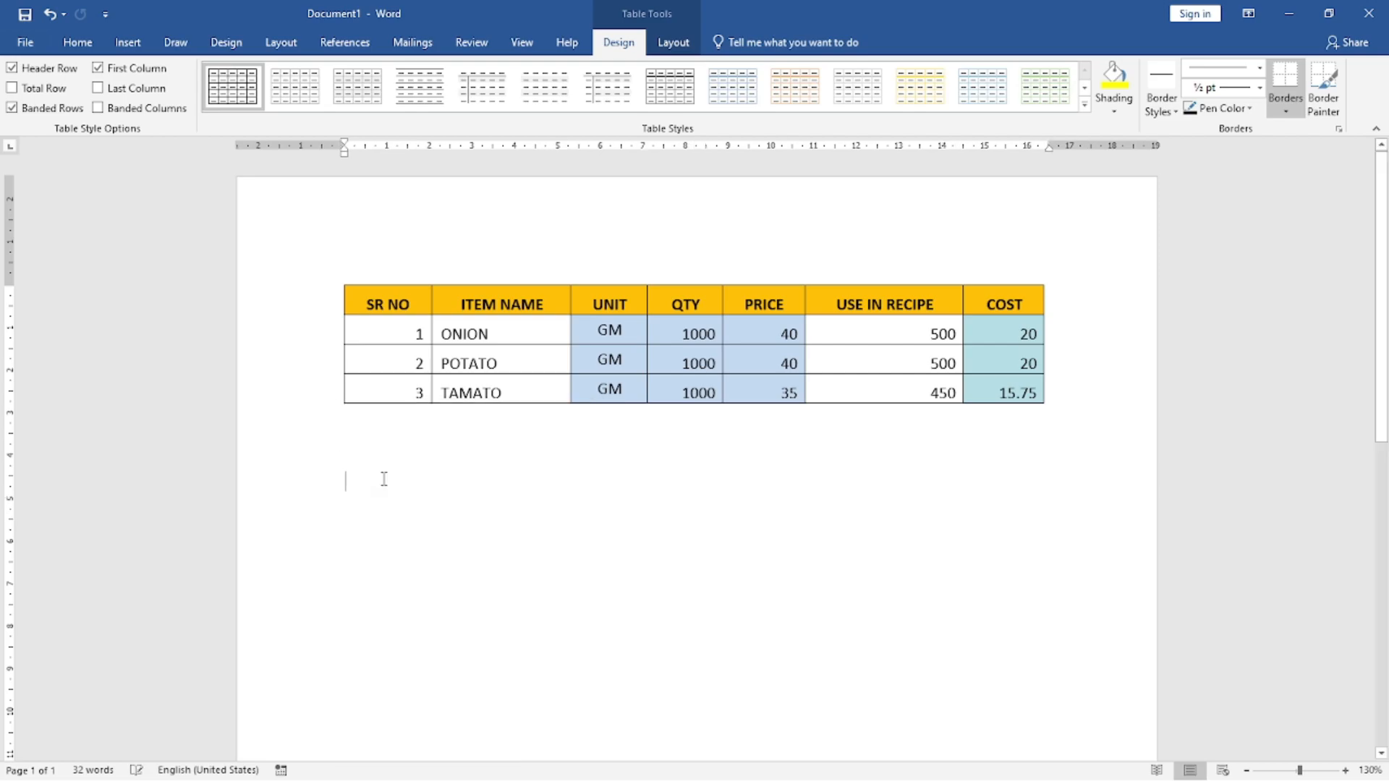
pyautogui.click(128, 42)
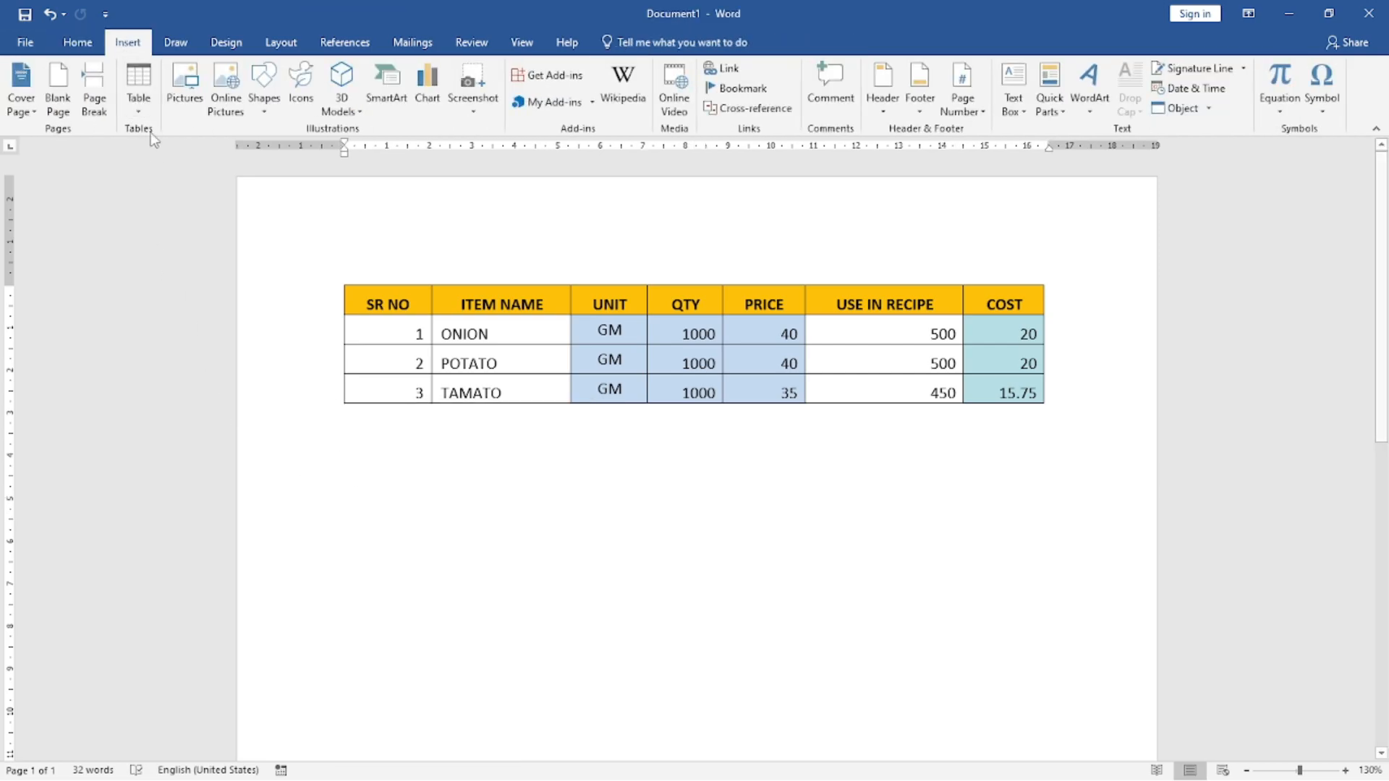
pyautogui.click(138, 101)
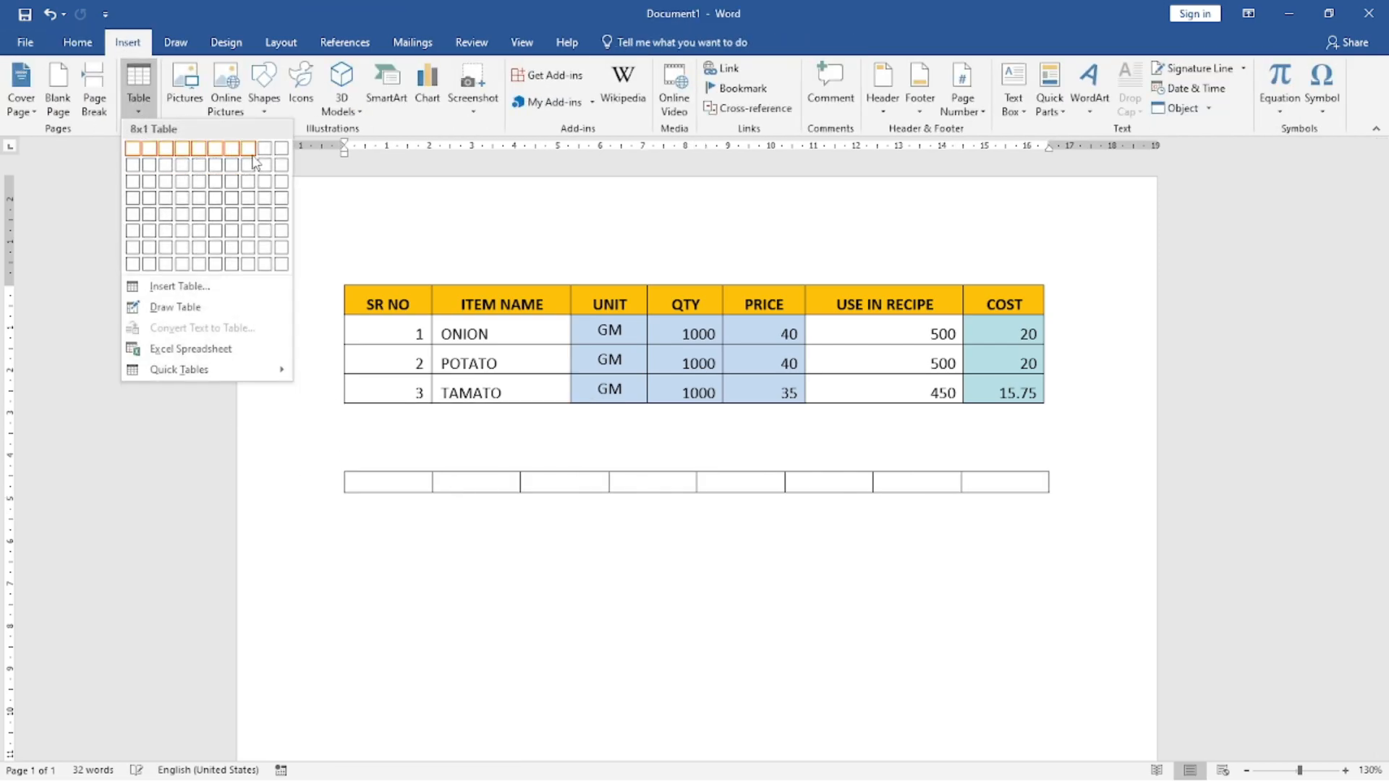
pyautogui.click(170, 286)
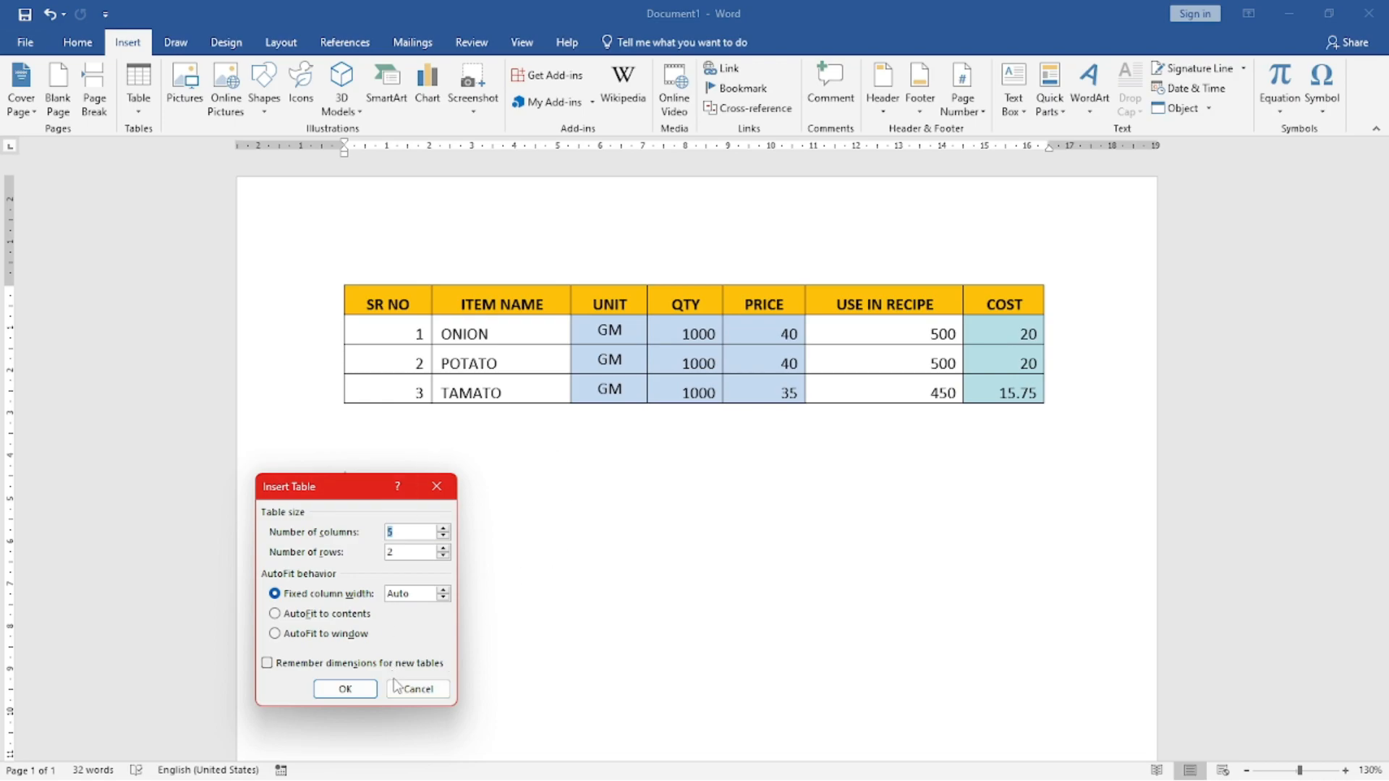
pyautogui.click(418, 688)
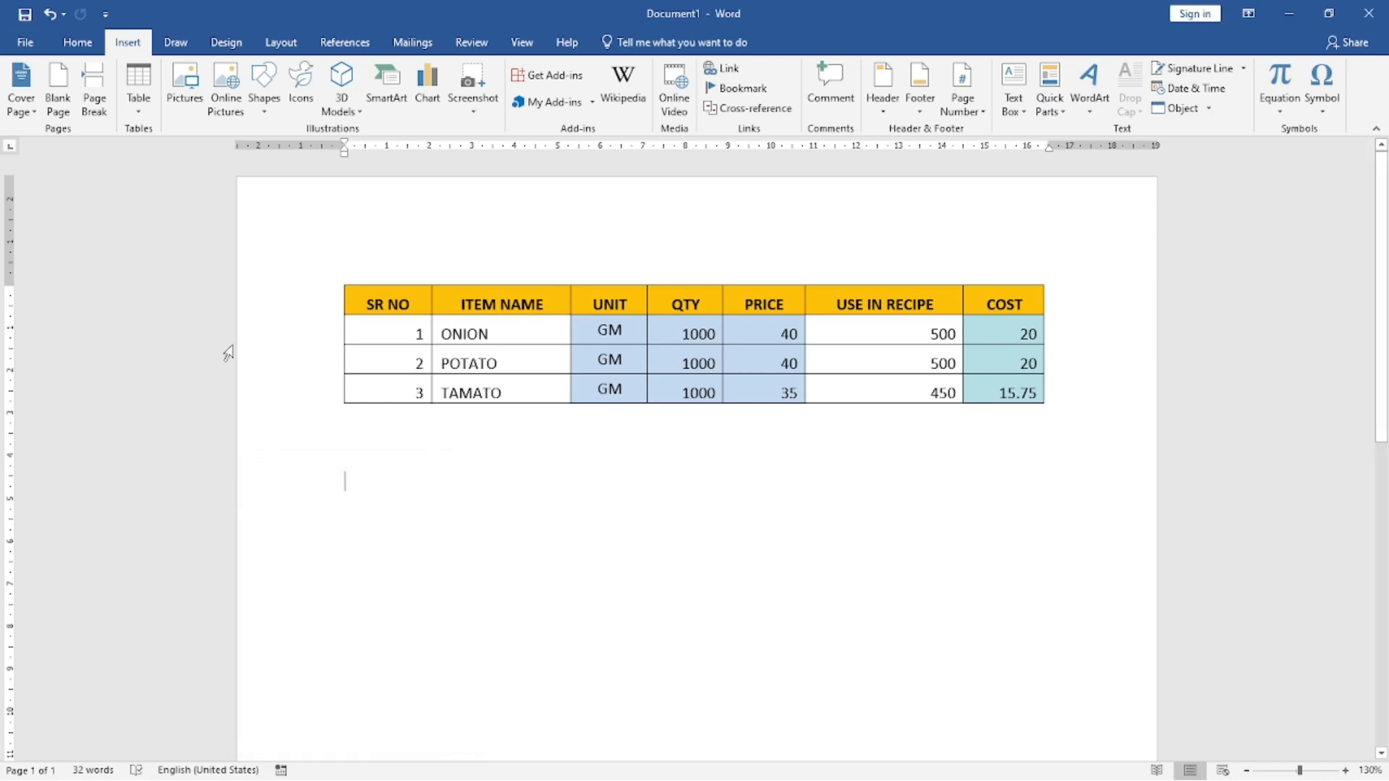
# Step: Draw a table outline about 16.42 cm wide and 2.58 cm high below the ingredient cost table
pyautogui.click(138, 90)
pyautogui.click(173, 309)
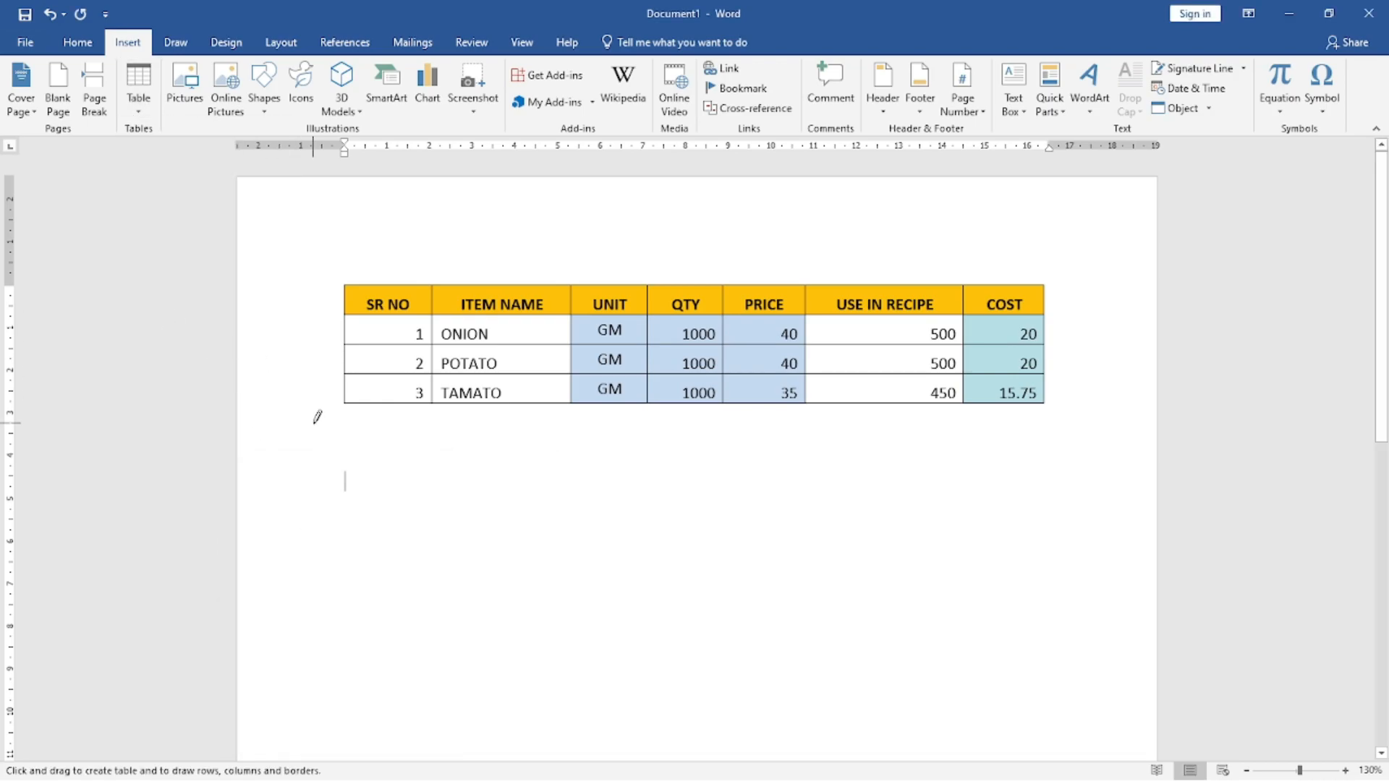
pyautogui.moveTo(347, 471)
pyautogui.mouseDown()
pyautogui.moveTo(412, 579)
pyautogui.moveTo(1053, 584)
pyautogui.mouseUp()
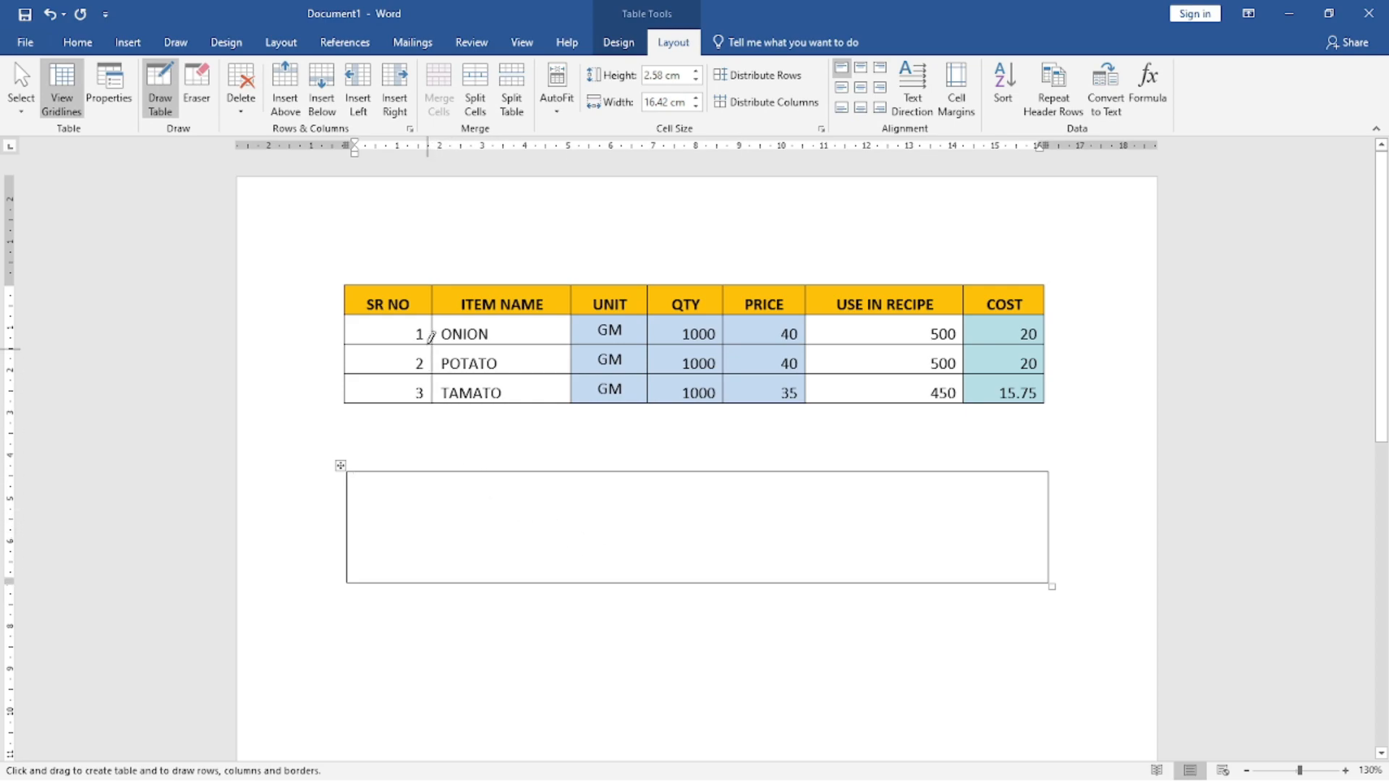
# Step: Divide the drawn outline into seven columns roughly matching the table above and three rows, undoing stray boxes drawn outside its border
pyautogui.moveTo(429, 470); pyautogui.dragTo(427, 564)
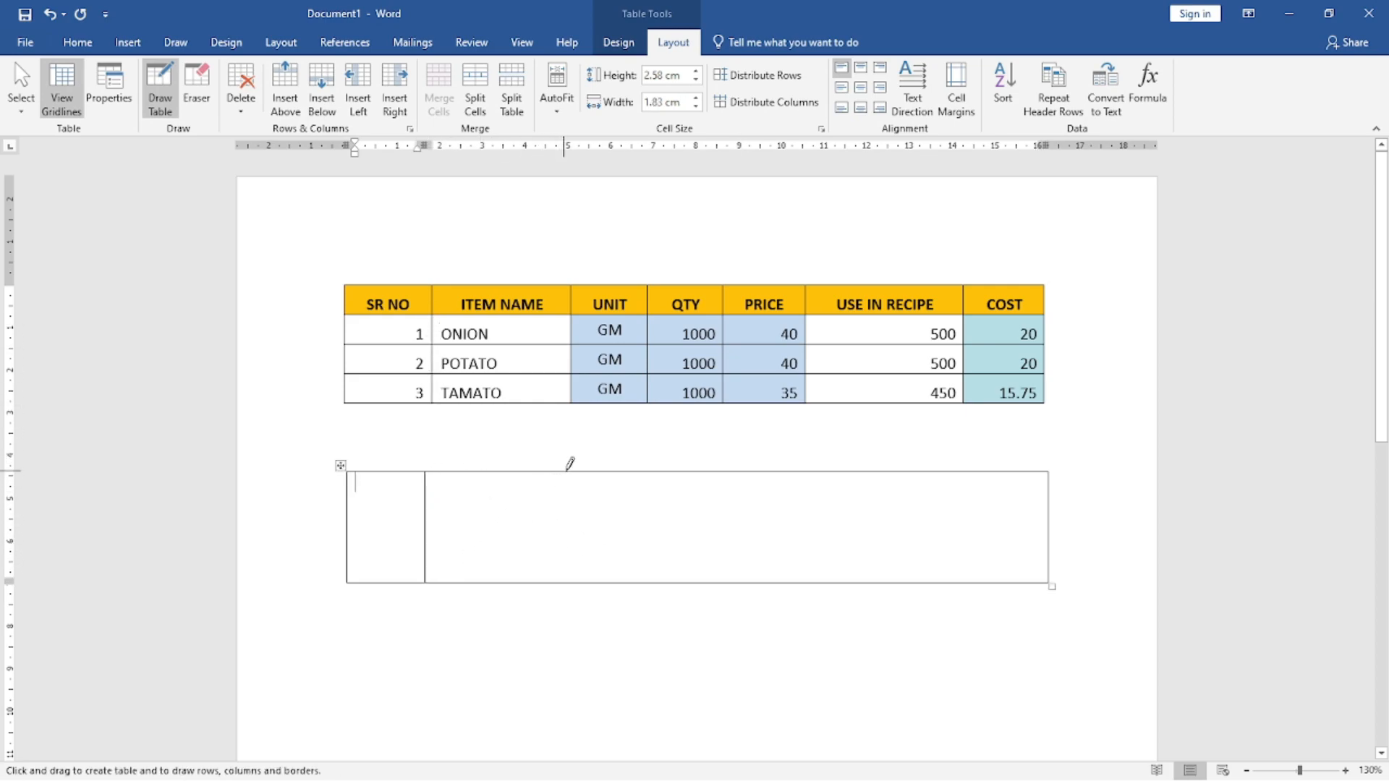
pyautogui.moveTo(571, 466); pyautogui.dragTo(577, 555)
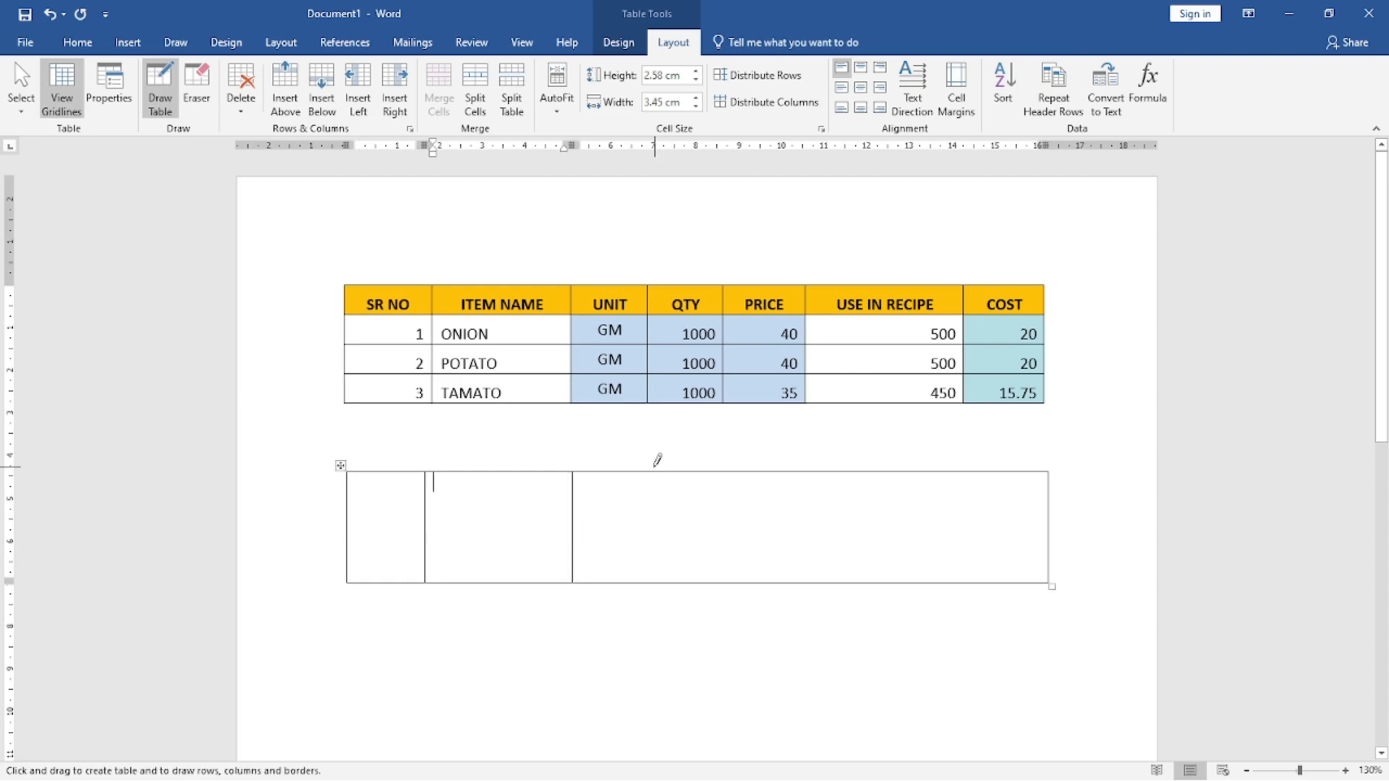
pyautogui.moveTo(653, 472); pyautogui.dragTo(650, 567)
pyautogui.moveTo(728, 466); pyautogui.dragTo(731, 561)
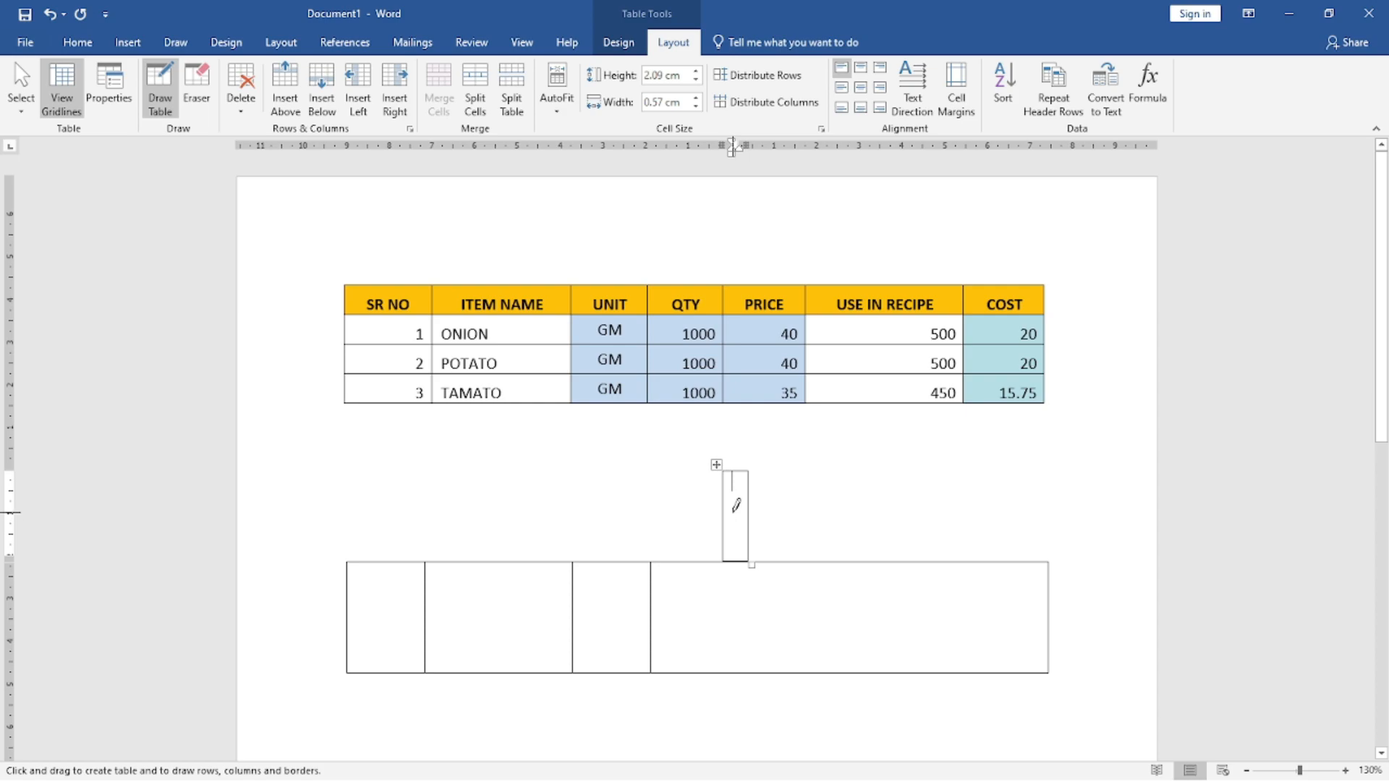
pyautogui.hotkey('ctrl', 'z')
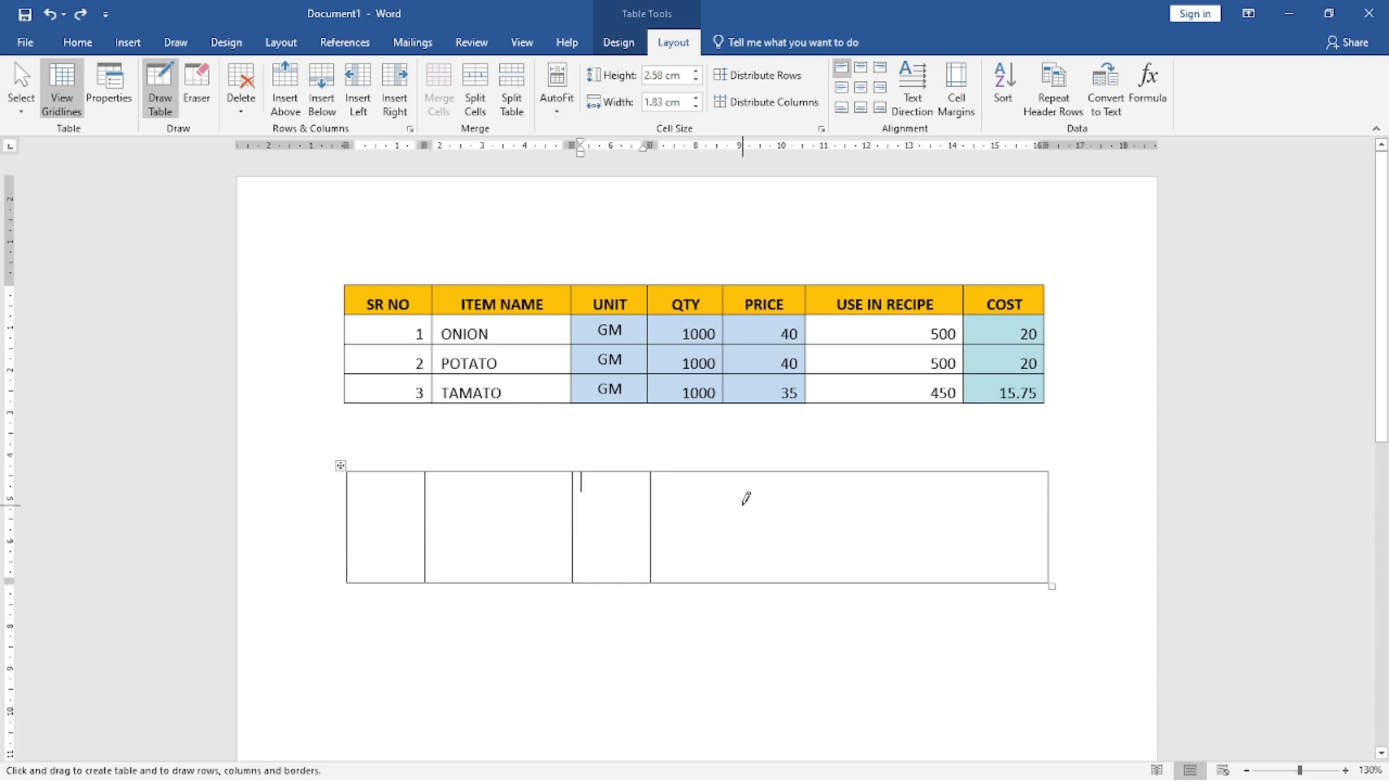
pyautogui.moveTo(730, 462); pyautogui.dragTo(731, 570)
pyautogui.moveTo(811, 501); pyautogui.dragTo(809, 558)
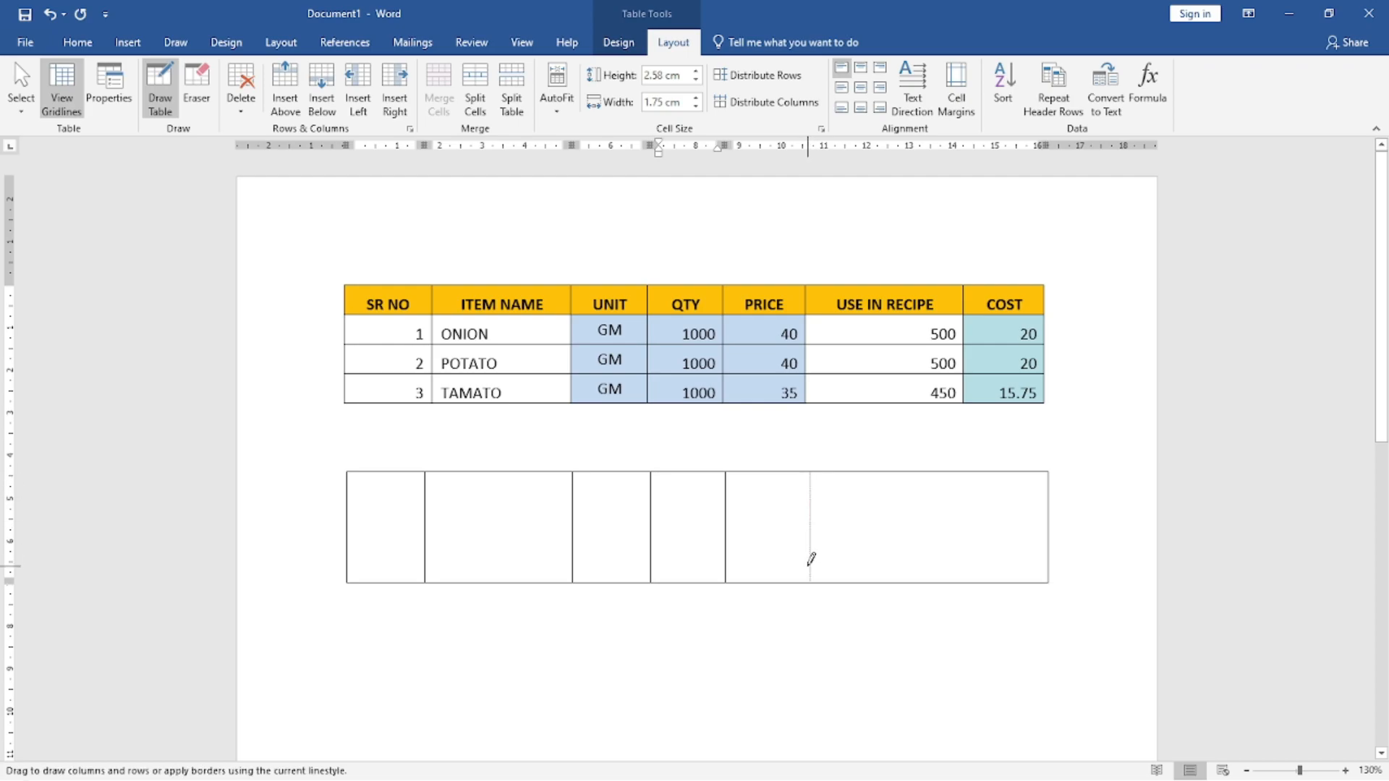
pyautogui.moveTo(963, 467)
pyautogui.mouseDown()
pyautogui.moveTo(959, 569)
pyautogui.moveTo(955, 471)
pyautogui.mouseUp()
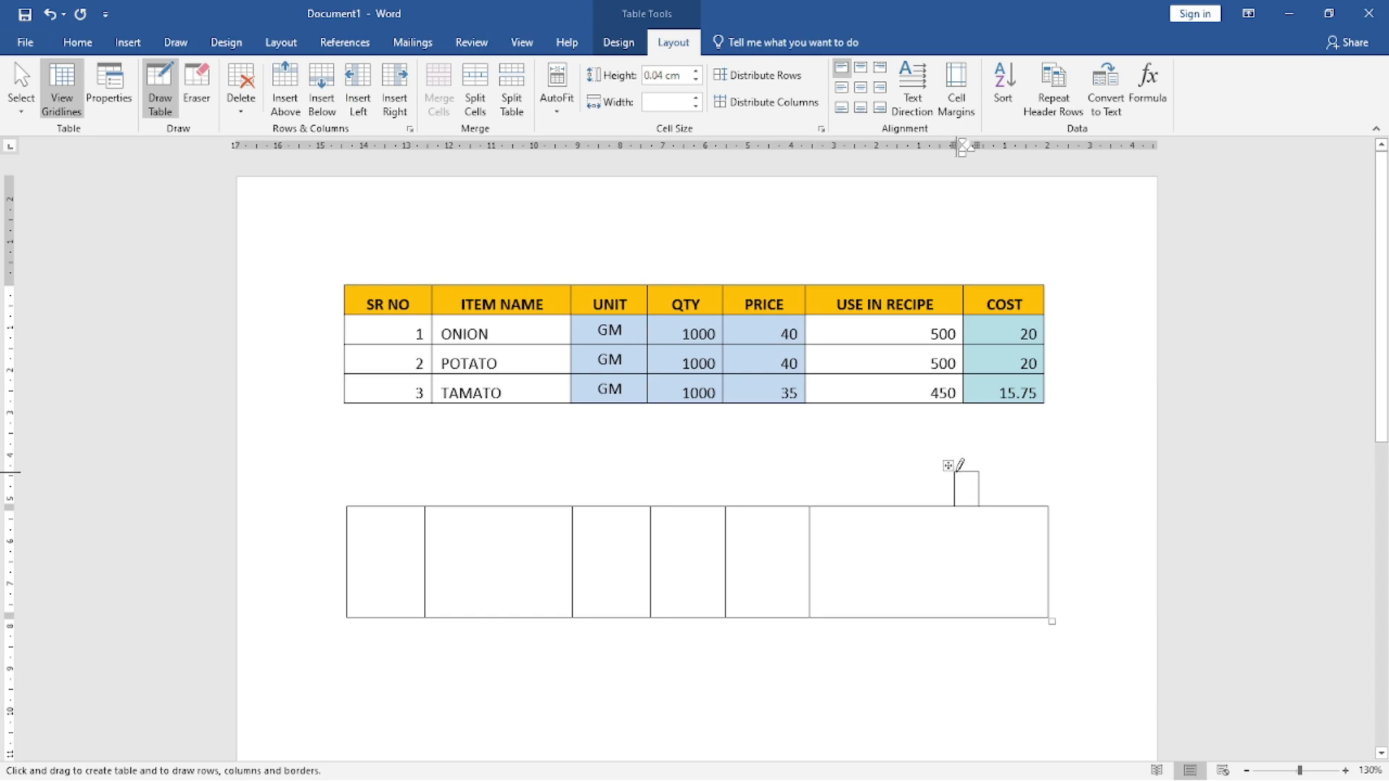
pyautogui.hotkey('ctrl', 'z')
pyautogui.moveTo(962, 472); pyautogui.dragTo(976, 572)
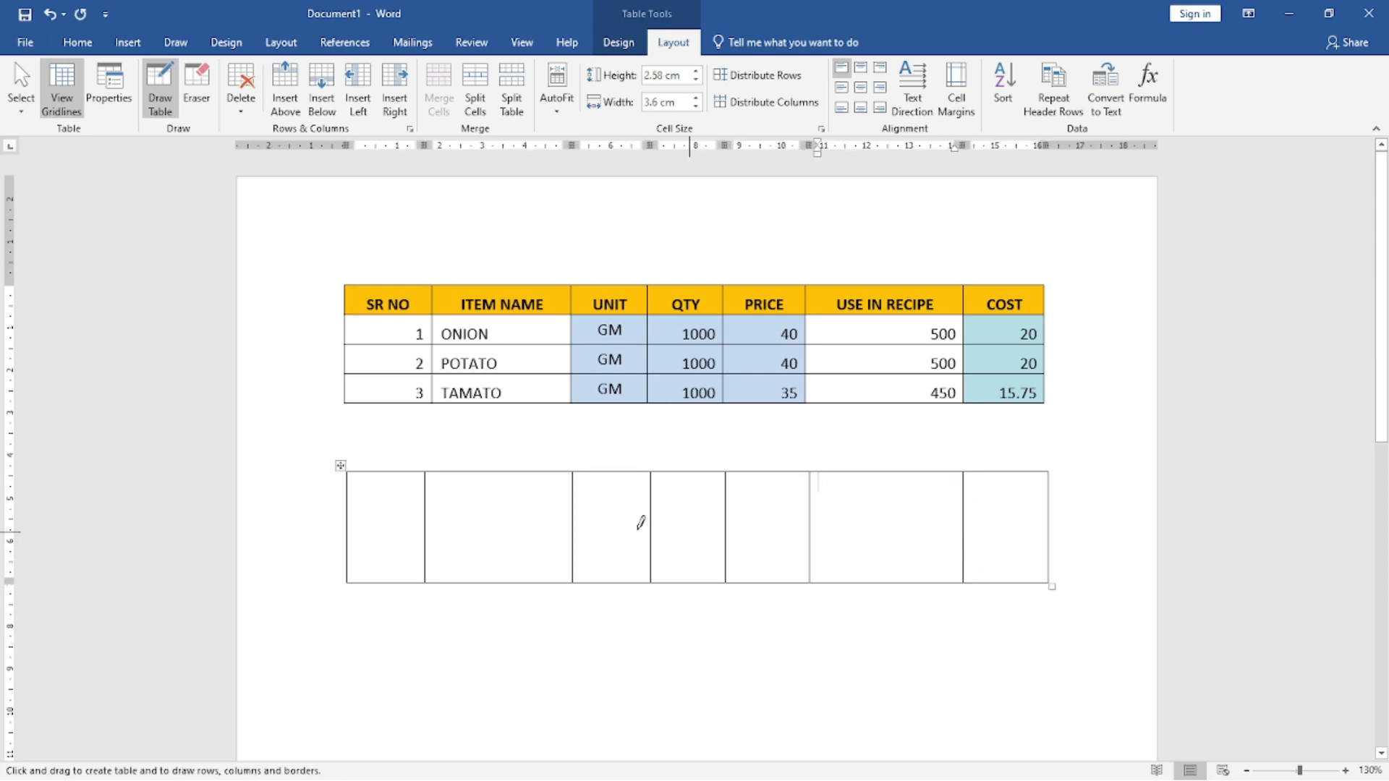
pyautogui.moveTo(350, 498); pyautogui.dragTo(987, 509)
pyautogui.moveTo(348, 542); pyautogui.dragTo(1025, 543)
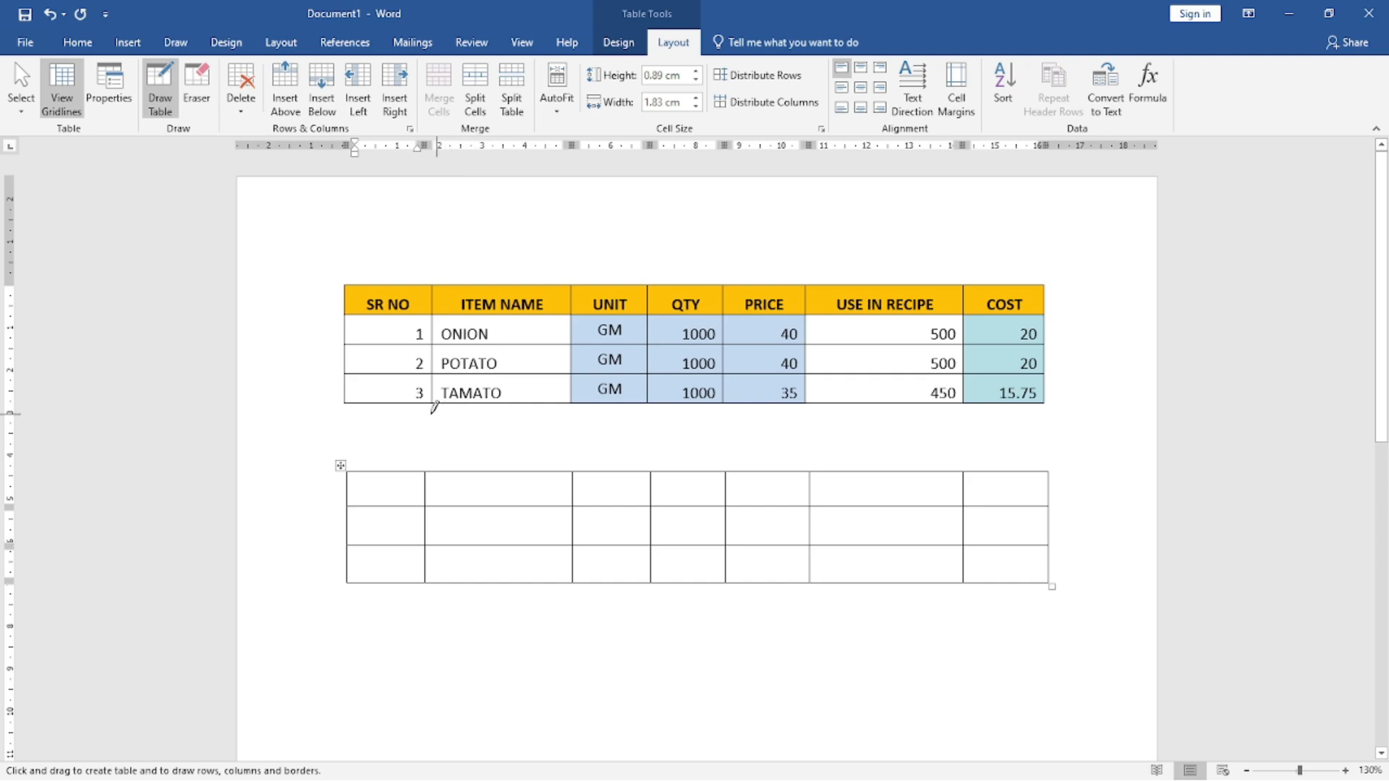
# Step: Delete the drawn table's middle row and insert three blank rows above its last row
pyautogui.click(241, 85)
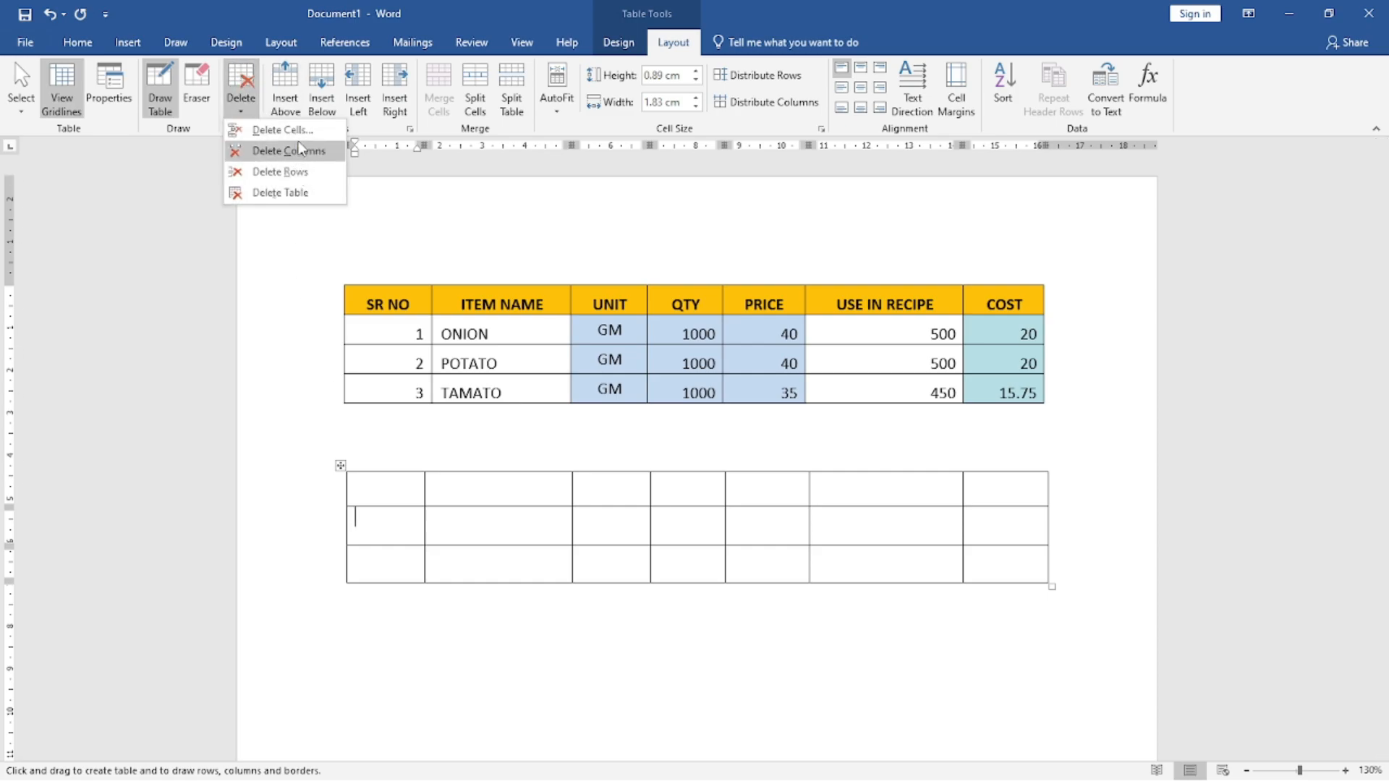
pyautogui.click(285, 172)
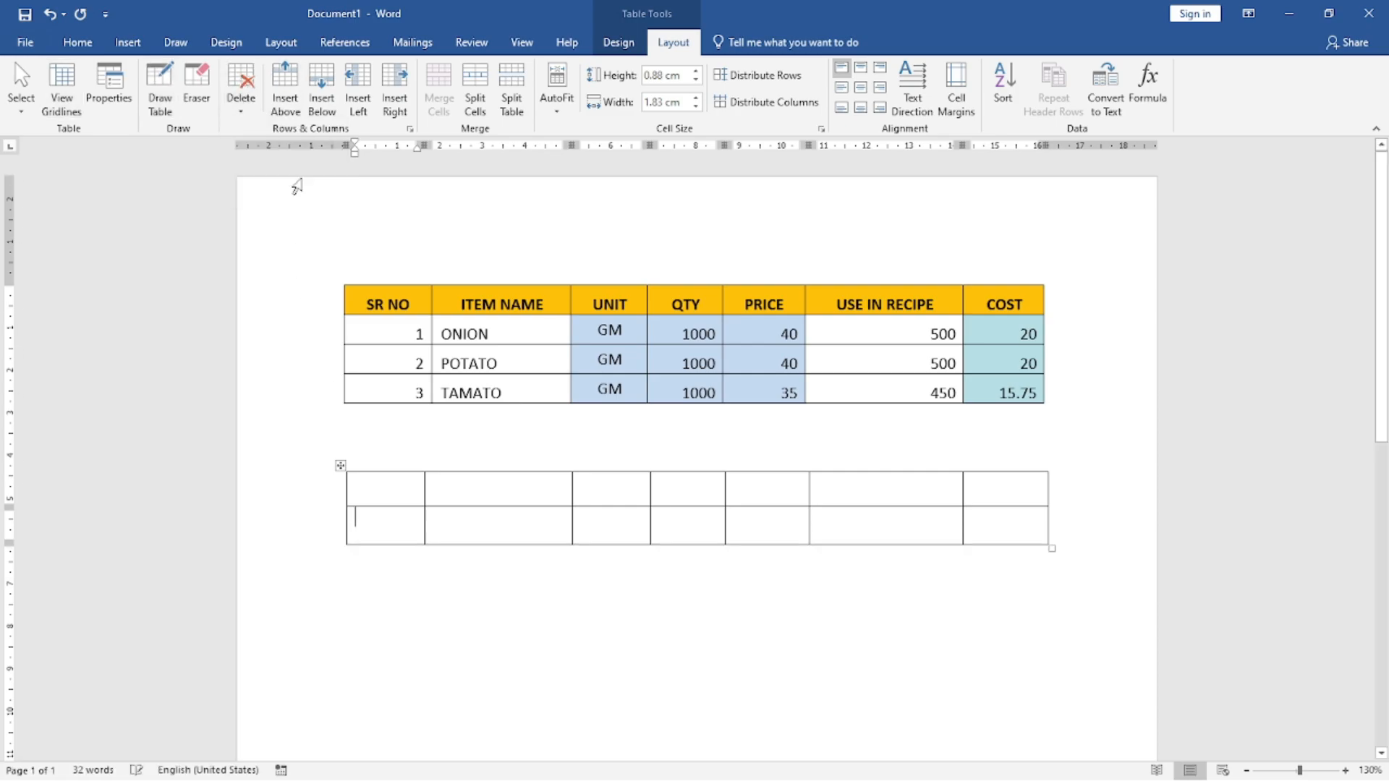
pyautogui.click(291, 104)
pyautogui.click(292, 105)
pyautogui.click(294, 106)
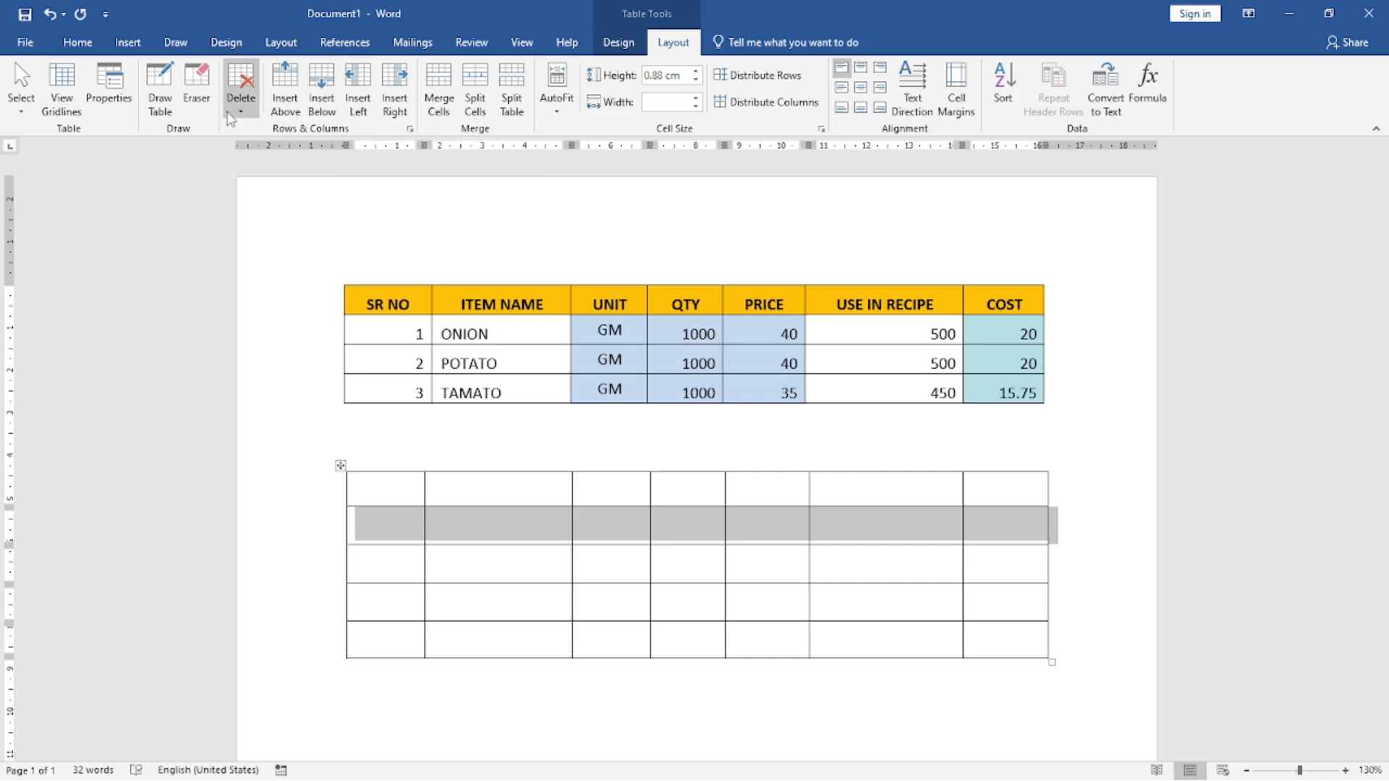
# Step: Delete the selected second row and the first column of the drawn table
pyautogui.click(251, 88)
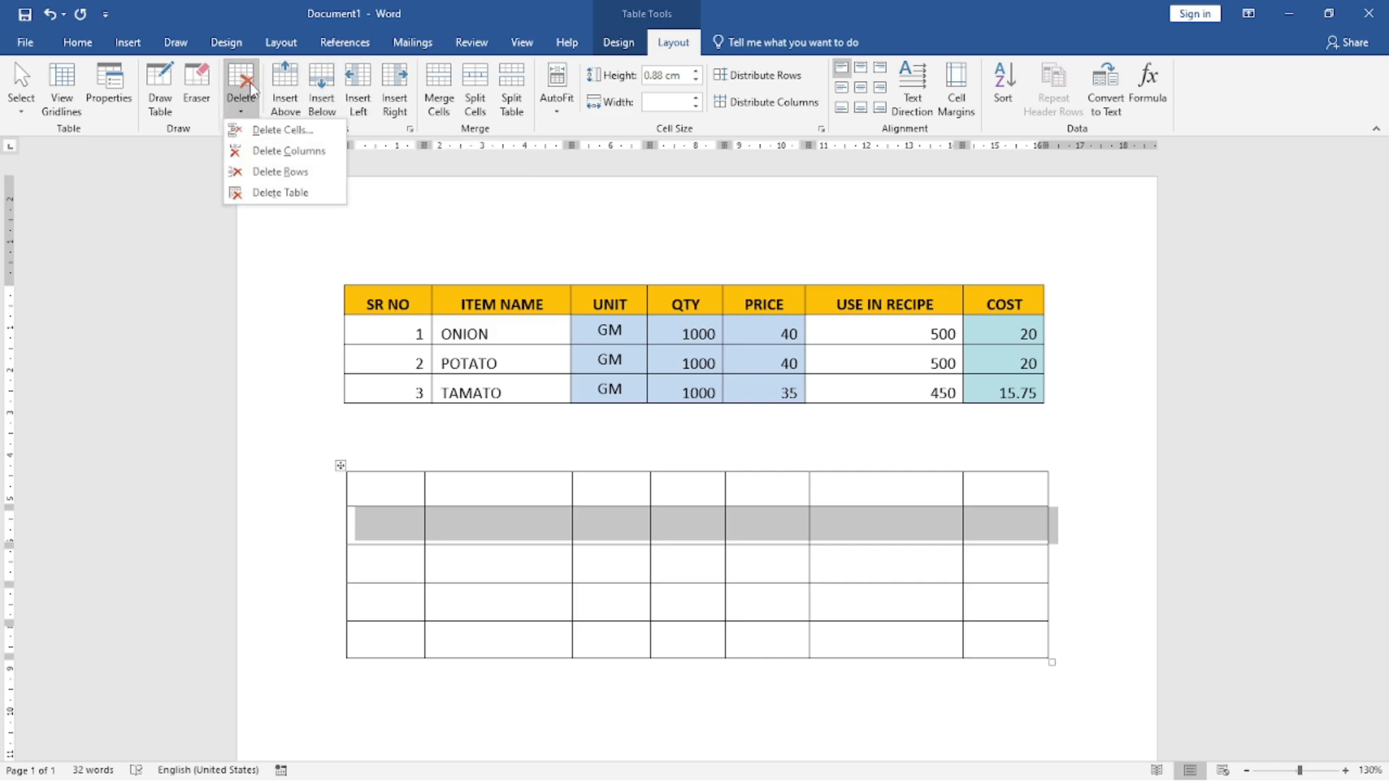
pyautogui.click(281, 172)
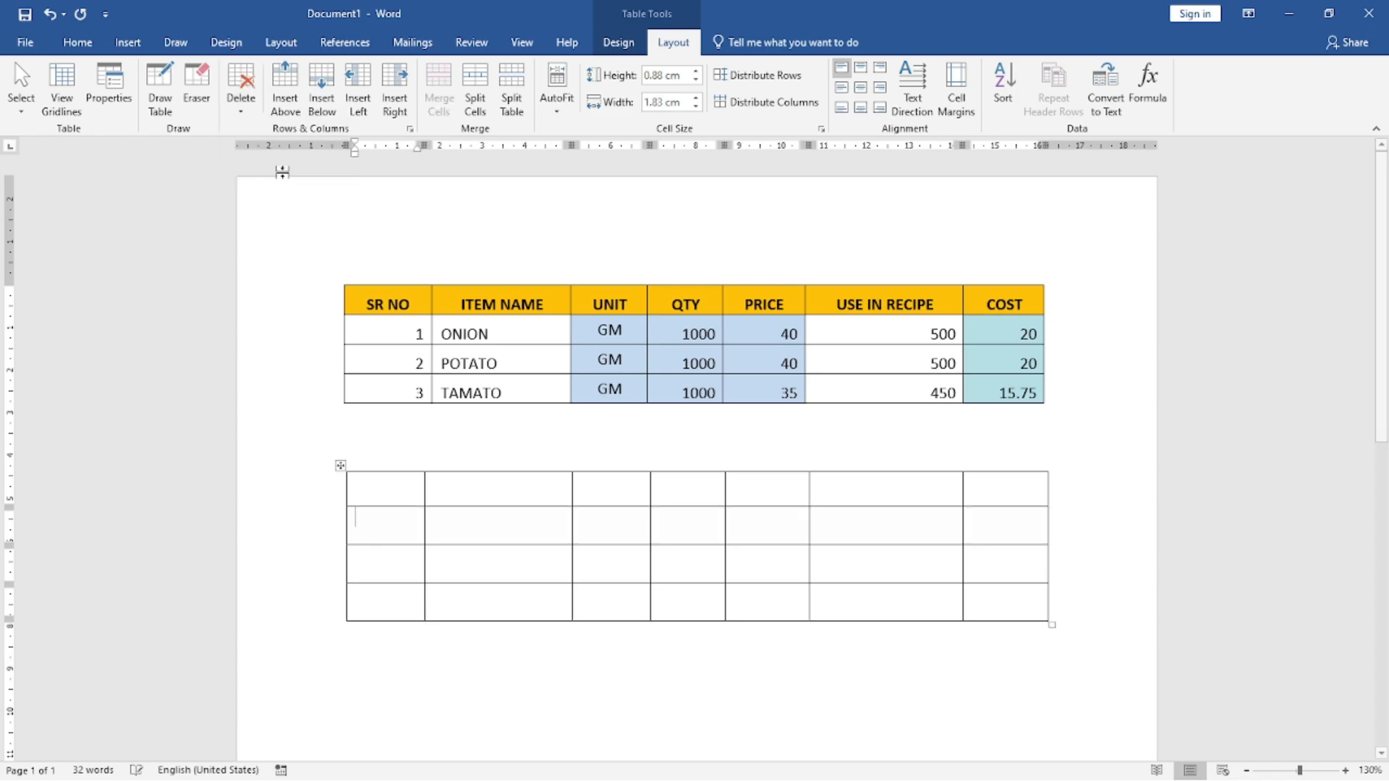
pyautogui.click(241, 90)
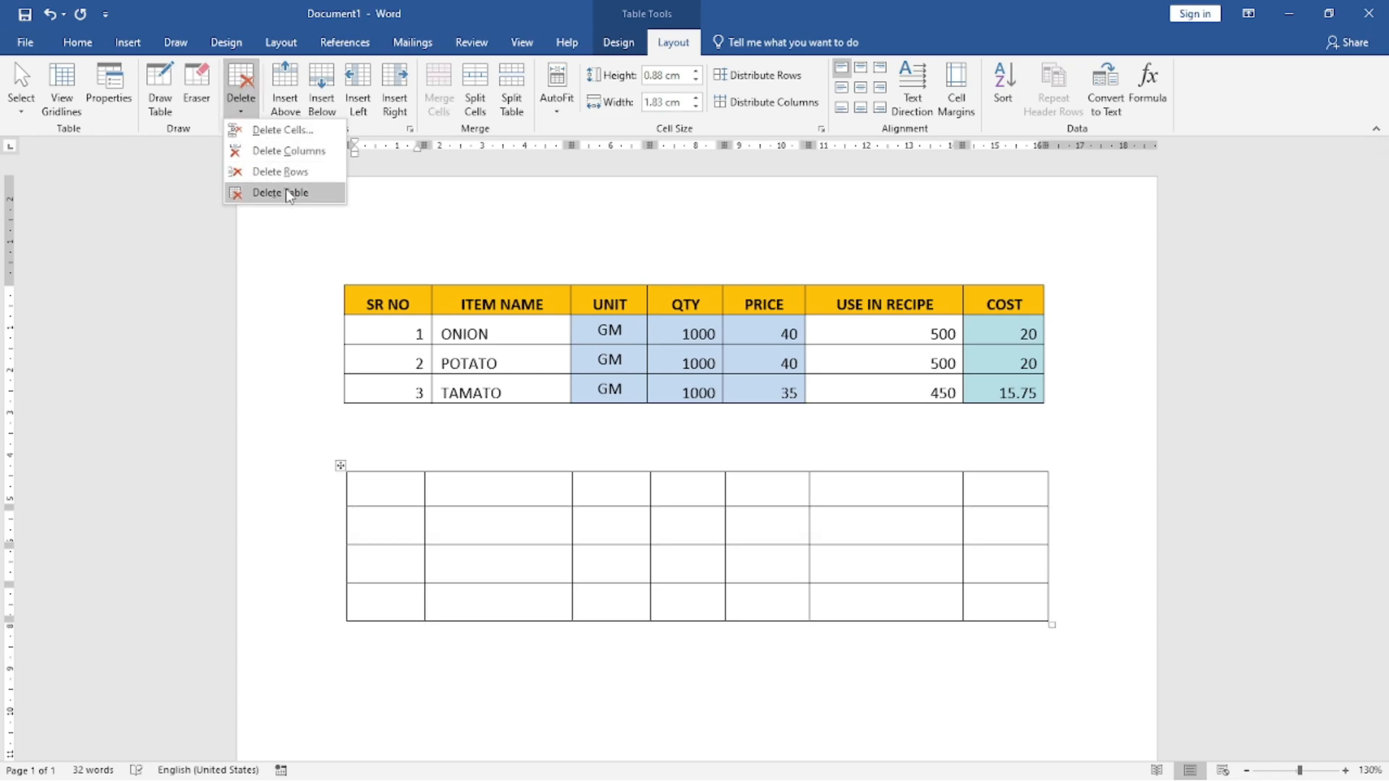
pyautogui.click(289, 150)
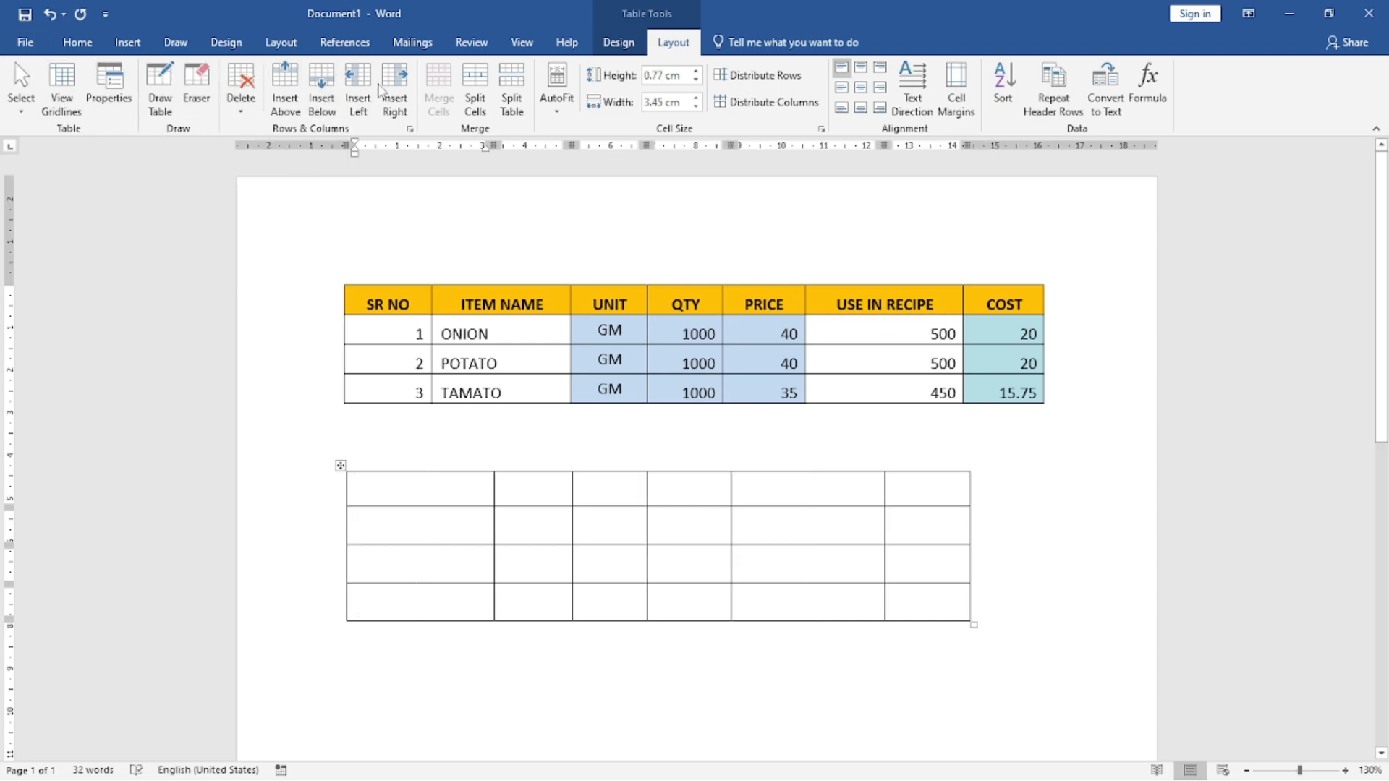
# Step: Delete the whole drawn table and insert an embedded Excel spreadsheet in its place below the ingredient cost table
pyautogui.click(239, 107)
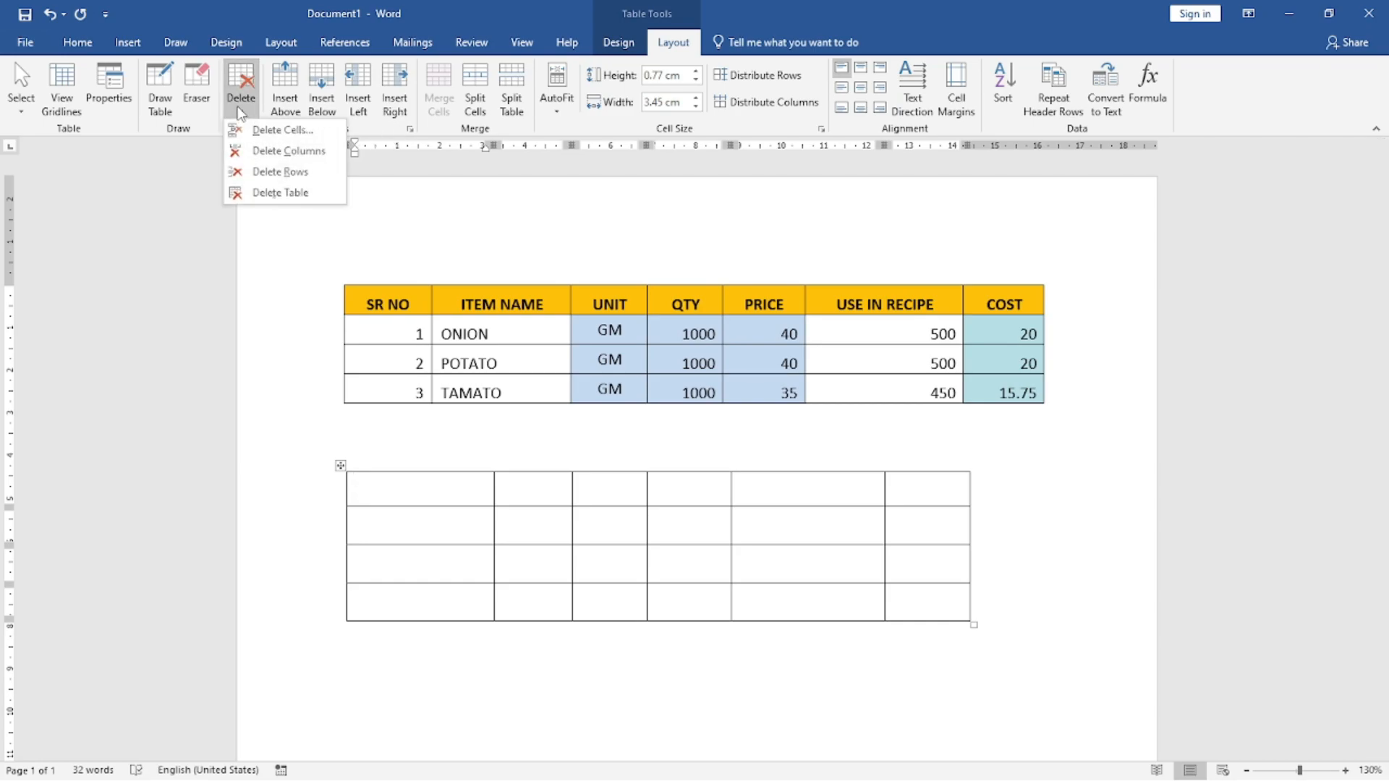
pyautogui.click(278, 193)
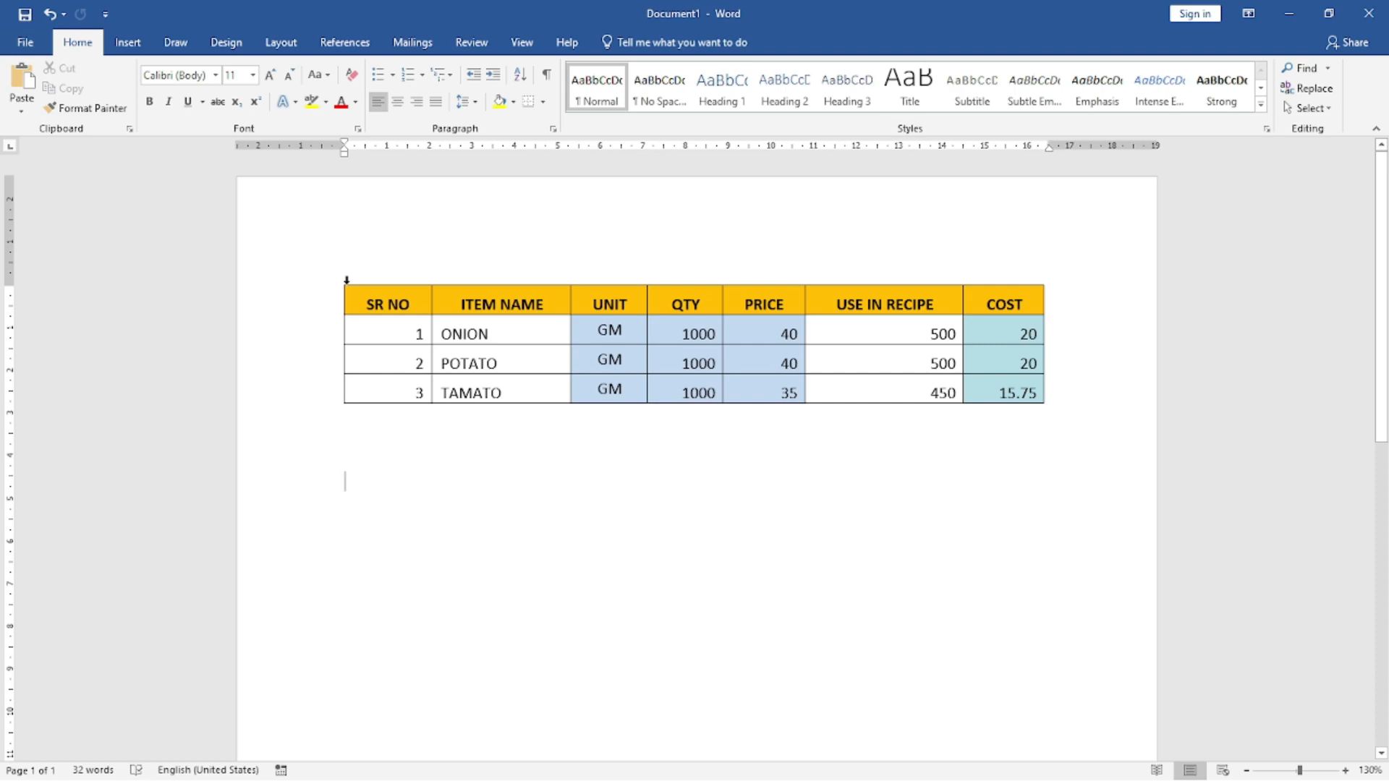
pyautogui.click(128, 42)
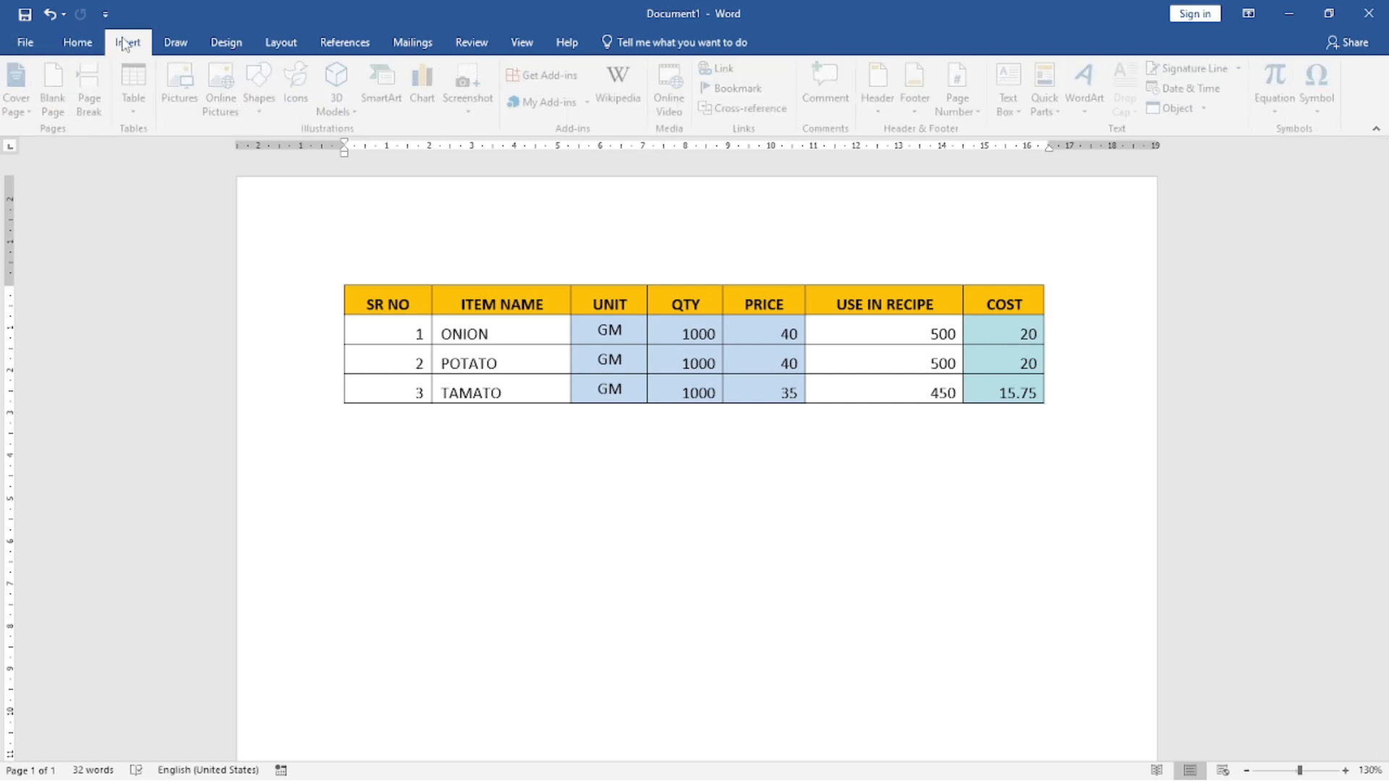
pyautogui.click(139, 105)
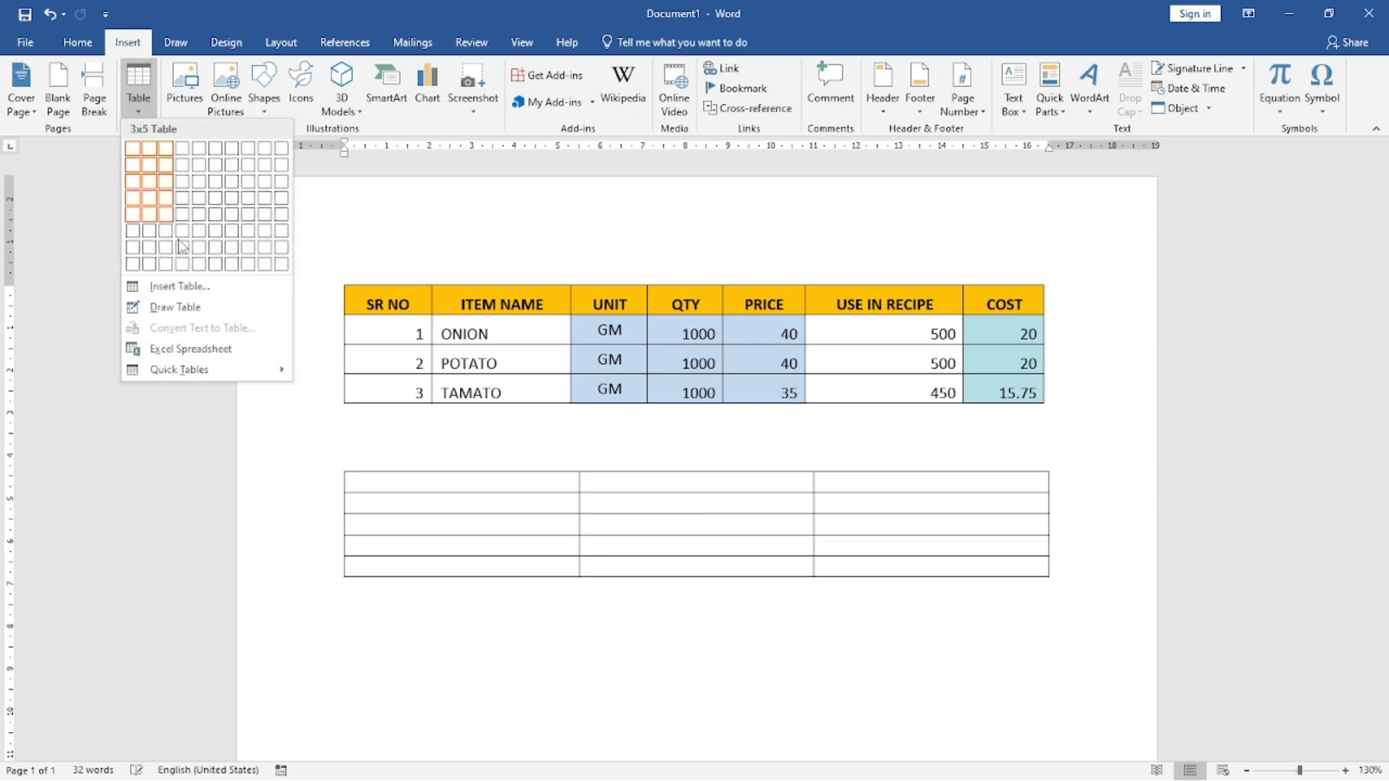
pyautogui.click(202, 355)
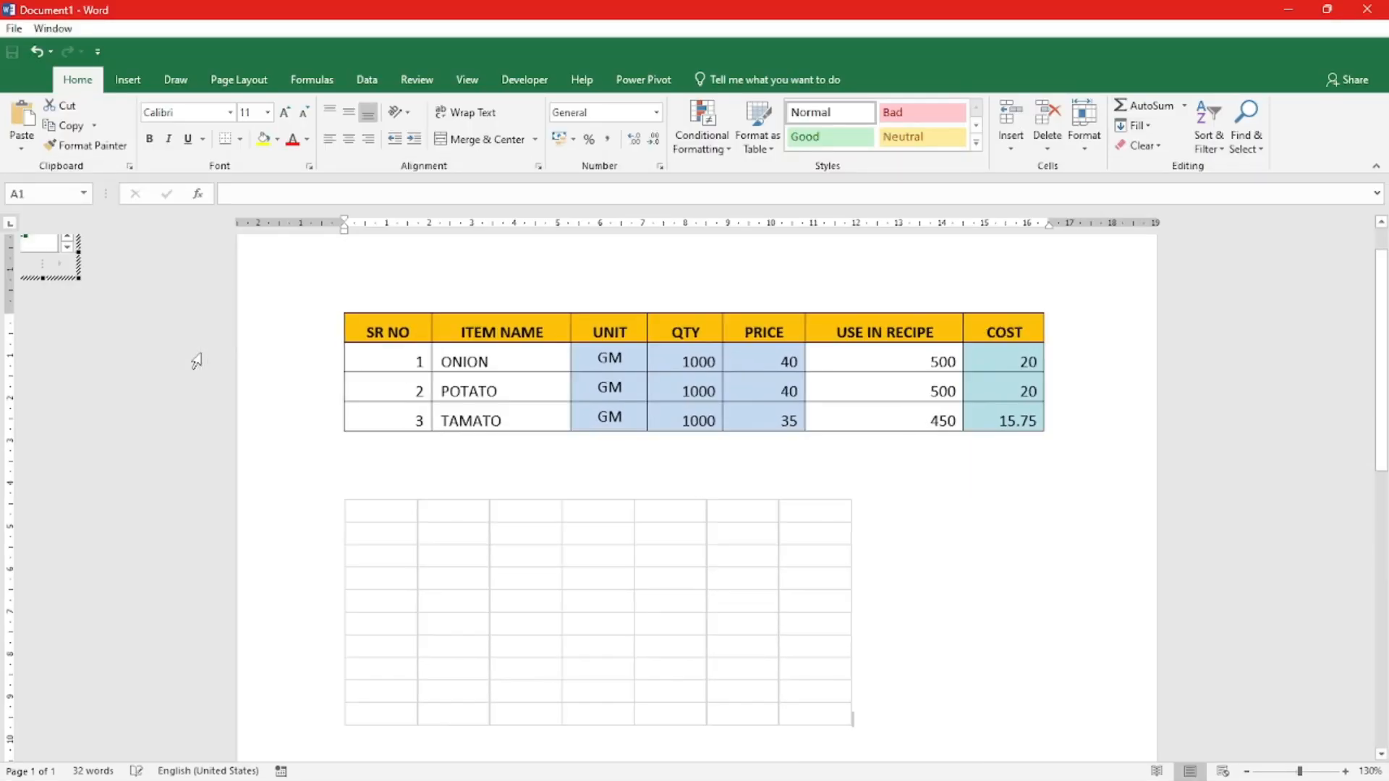
# Step: Enlarge the embedded spreadsheet to about the width of the cost table above and narrow its column A
pyautogui.doubleClick(373, 515)
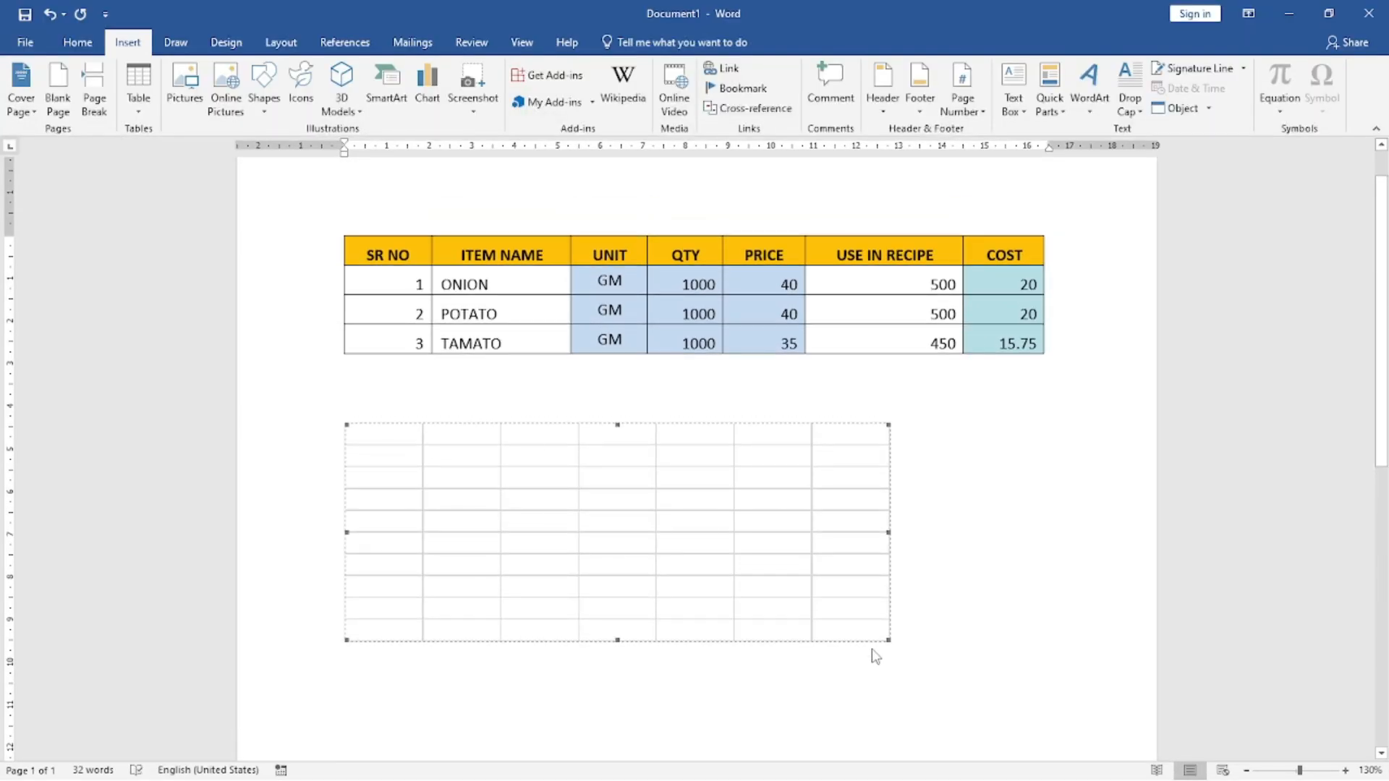
pyautogui.moveTo(886, 639); pyautogui.dragTo(1042, 620)
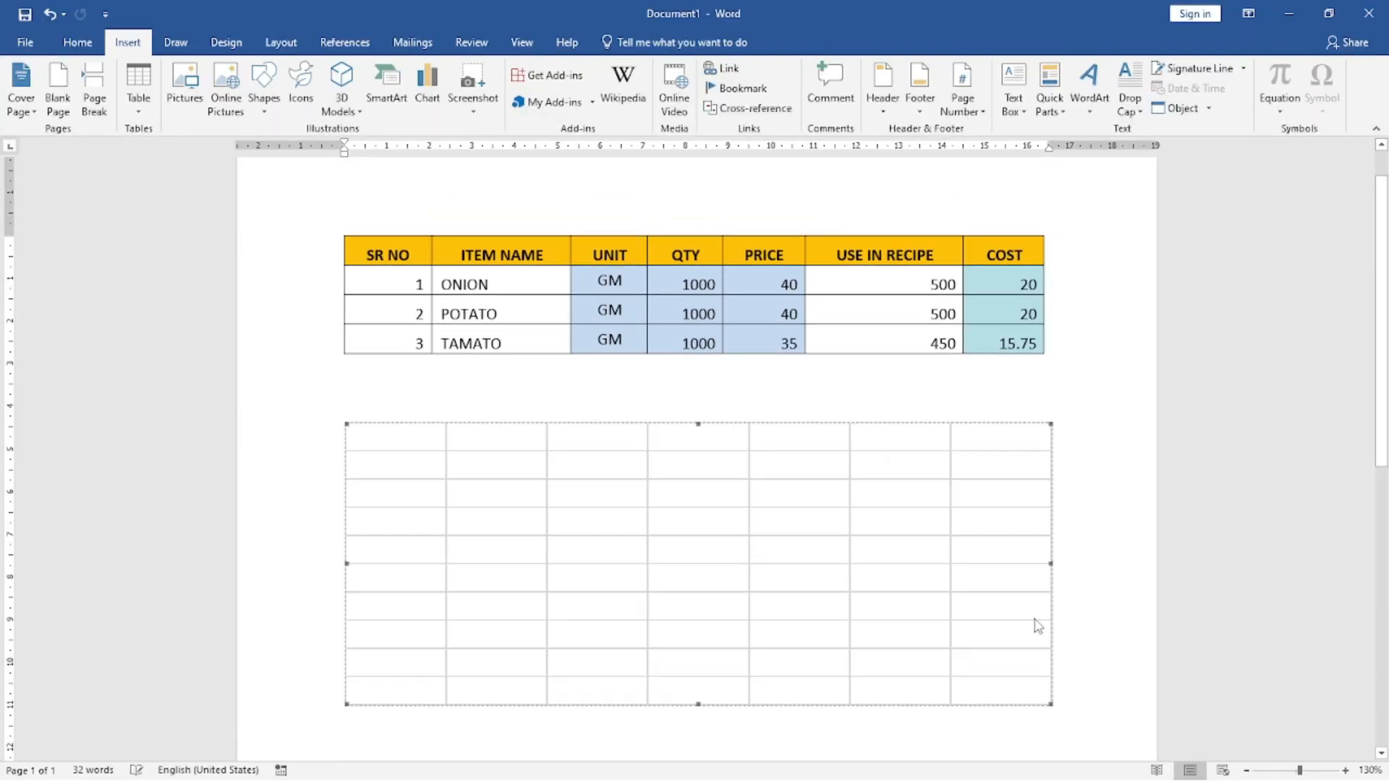
pyautogui.doubleClick(394, 445)
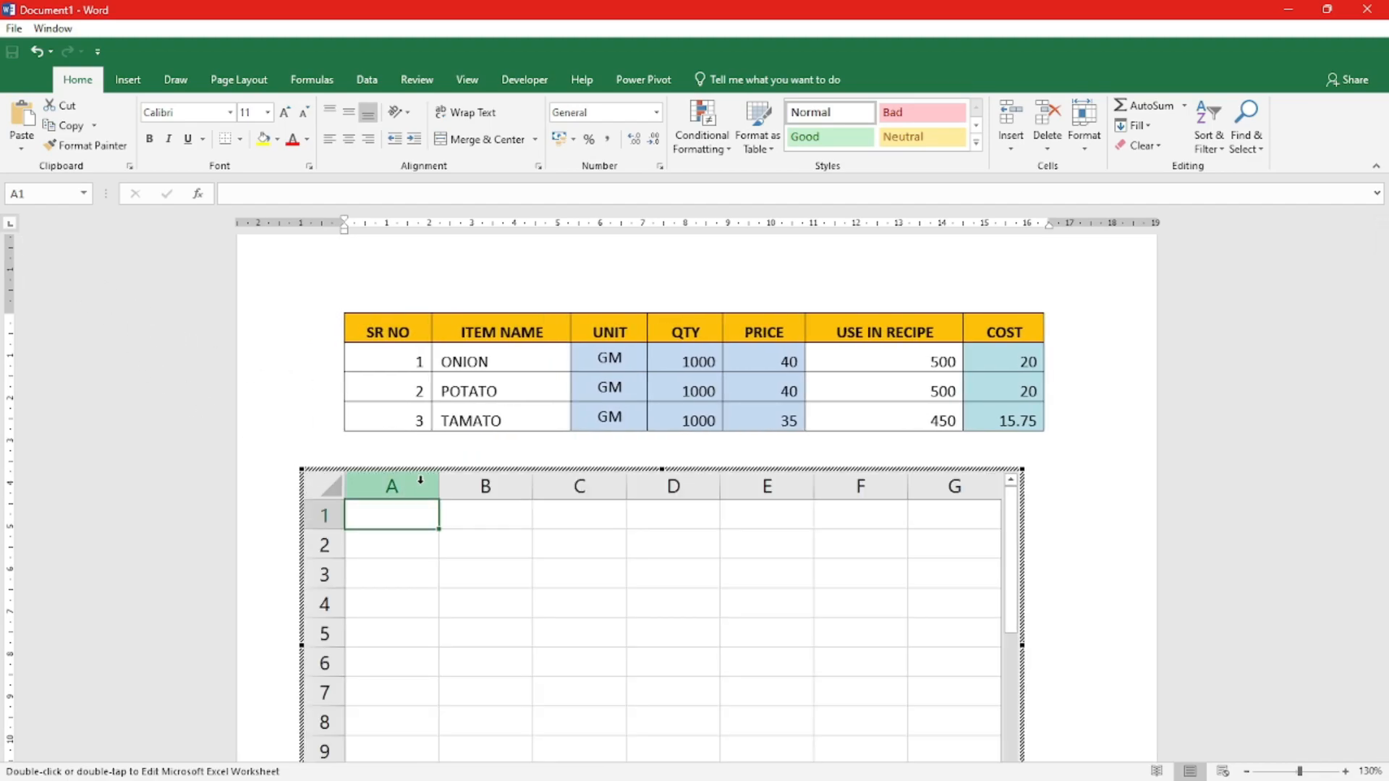
pyautogui.moveTo(435, 481); pyautogui.dragTo(402, 483)
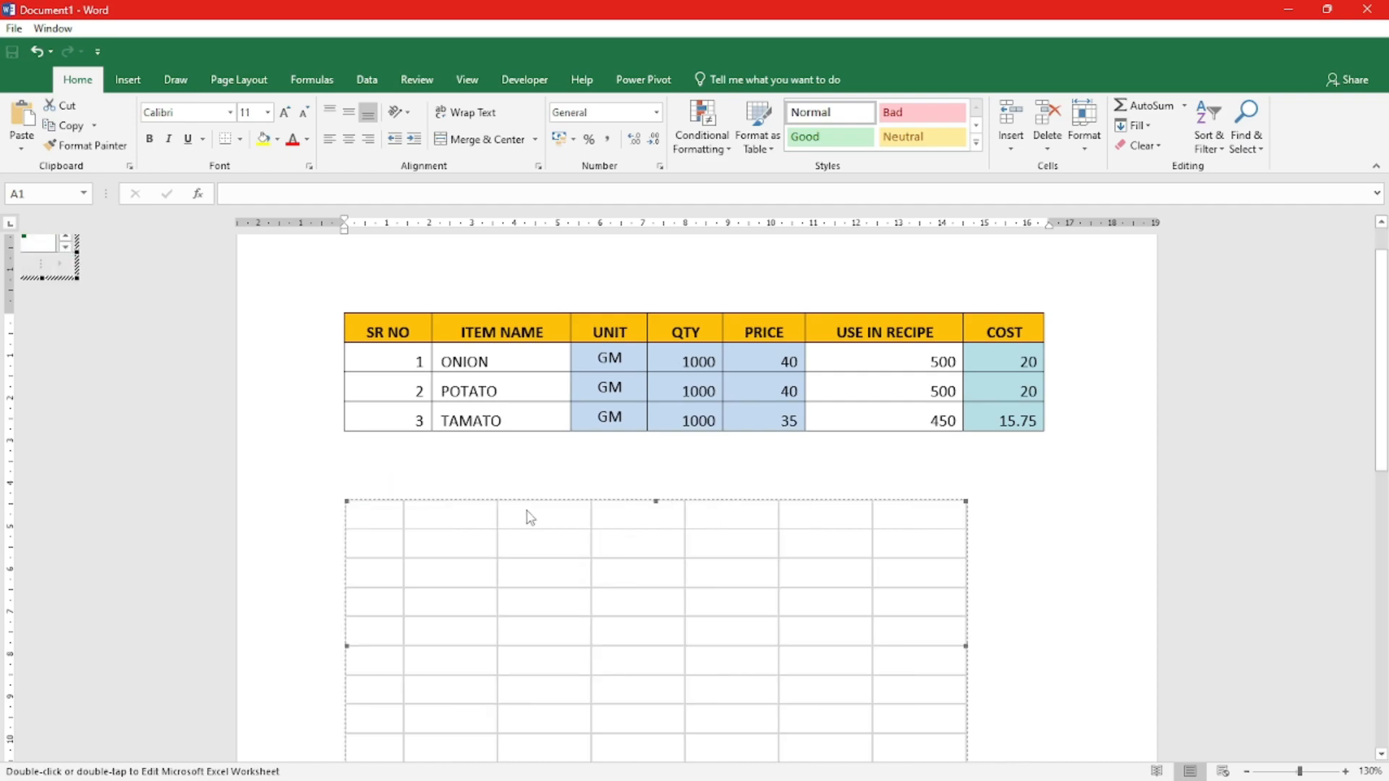
# Step: Try to reopen the embedded spreadsheet for editing, and close the FOOD COSTING FORMAT PART 2.xlsx workbook, choosing to remove the recovered files
pyautogui.doubleClick(502, 523)
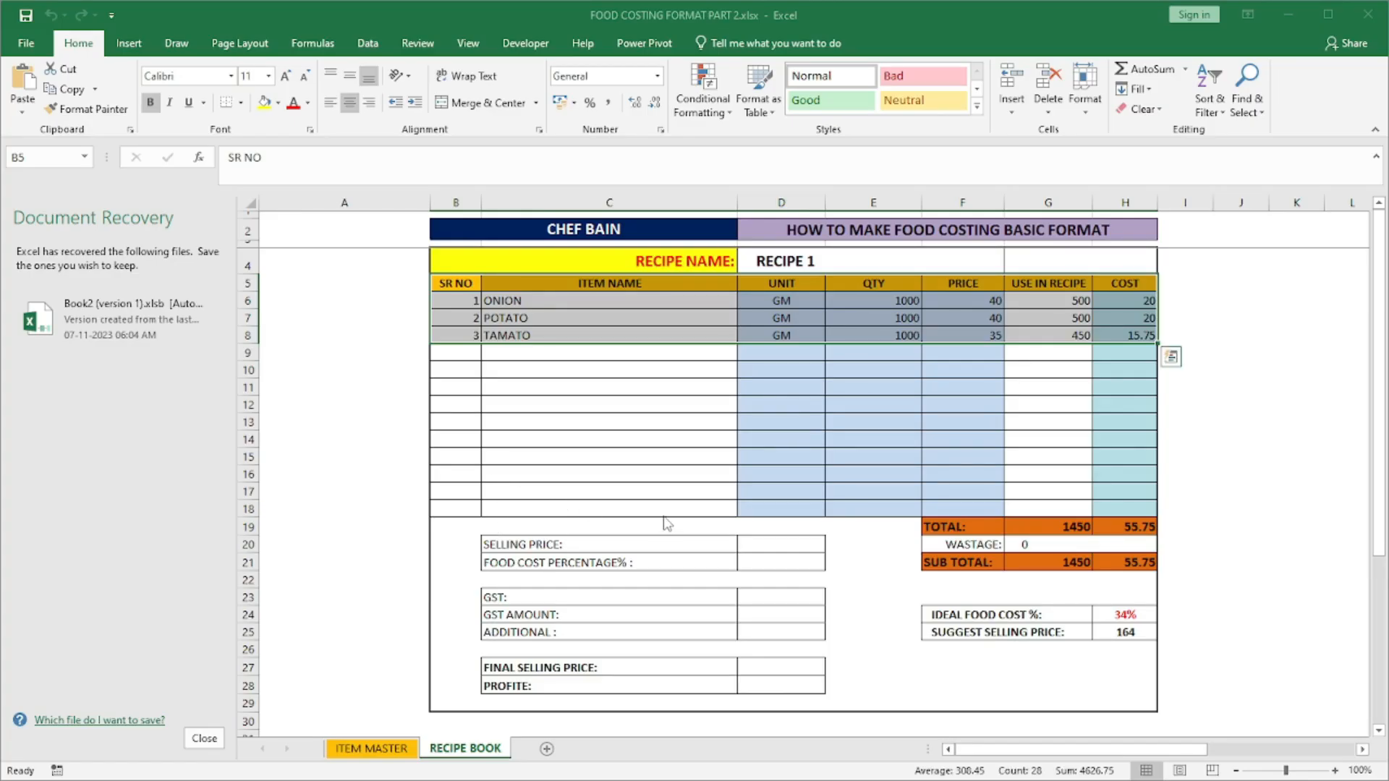
pyautogui.click(1367, 14)
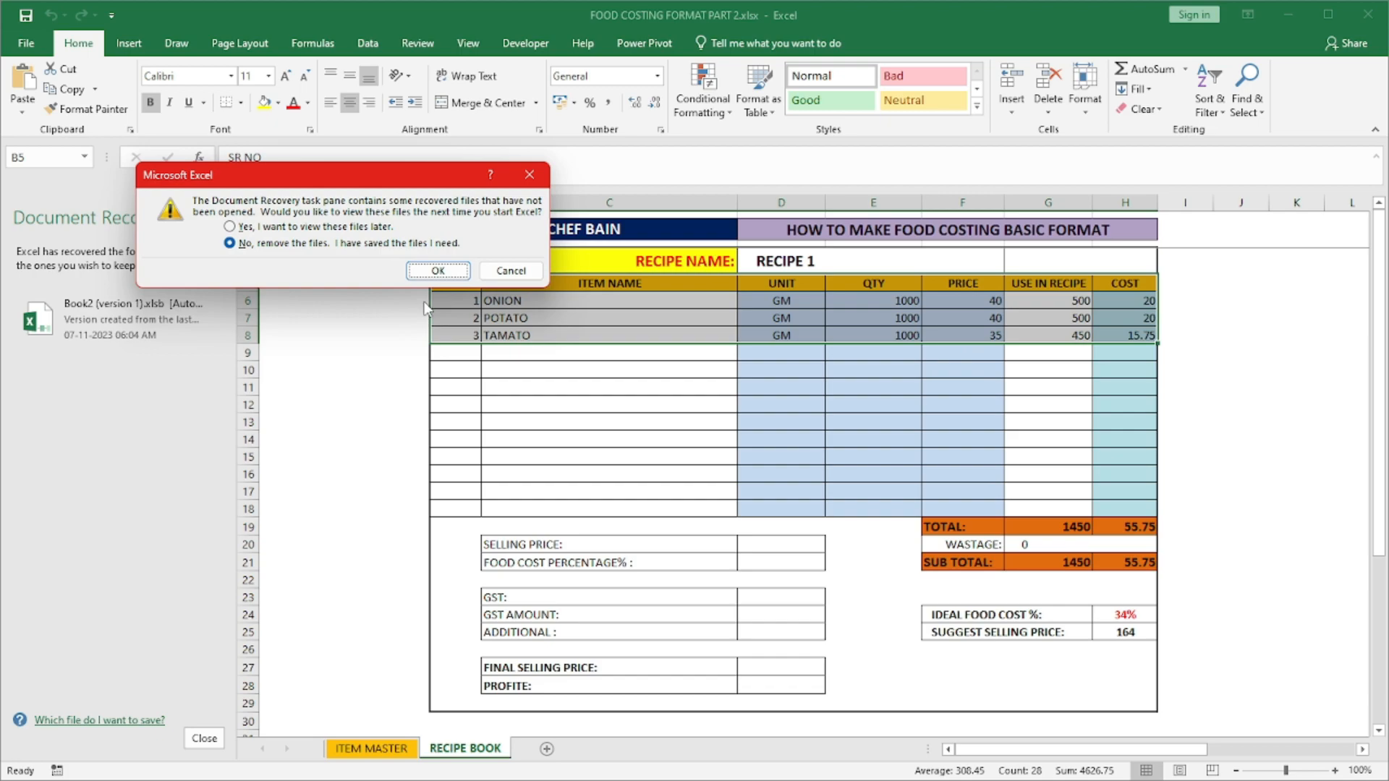
pyautogui.click(446, 271)
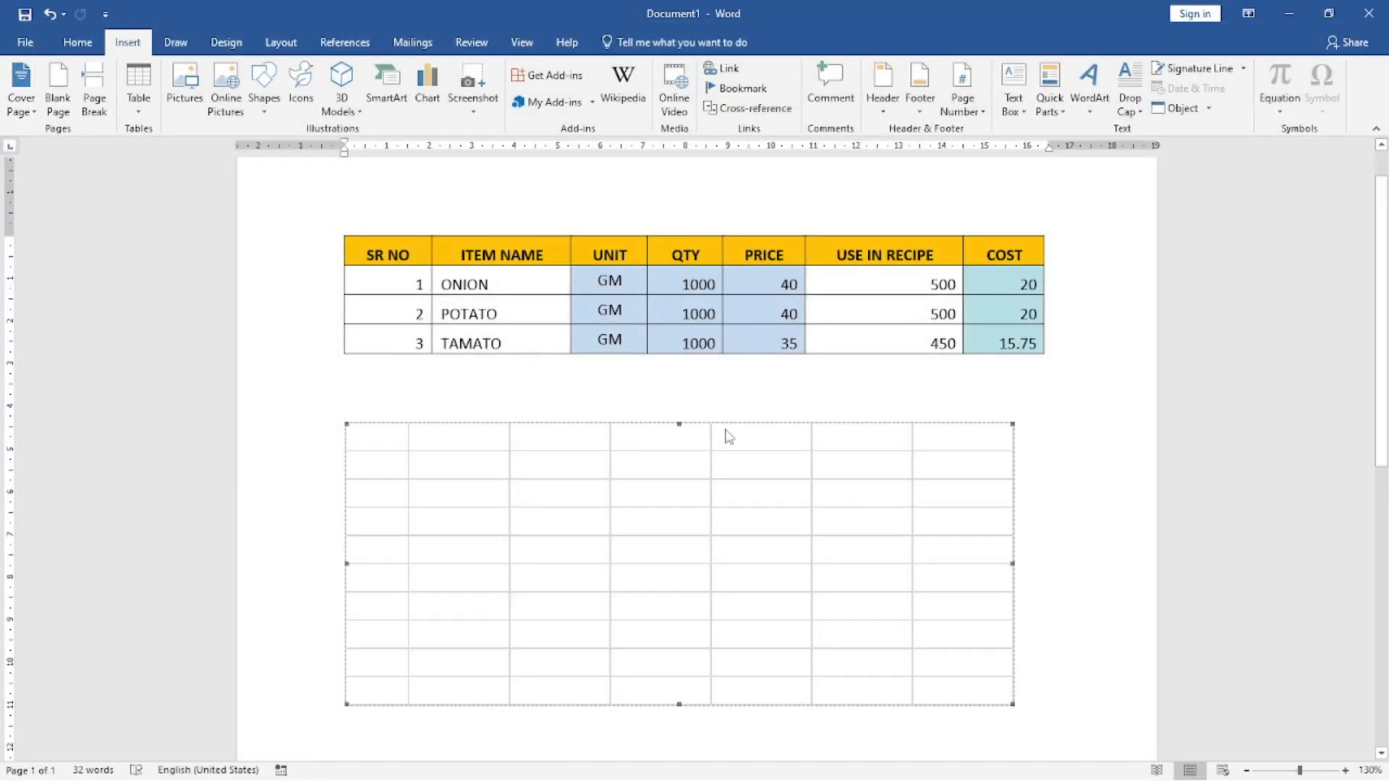
# Step: Cut the embedded spreadsheet object from the document
pyautogui.rightClick(371, 453)
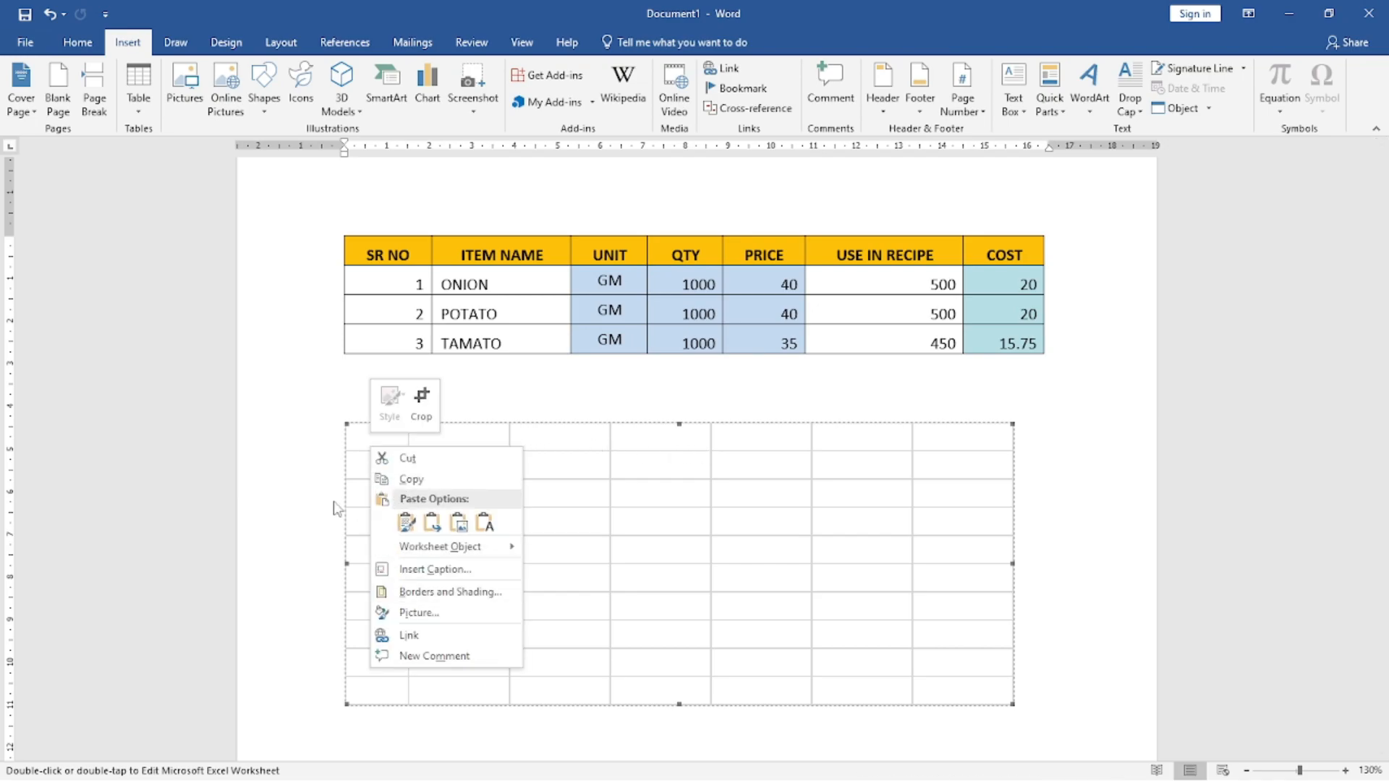
pyautogui.click(889, 478)
pyautogui.click(1064, 463)
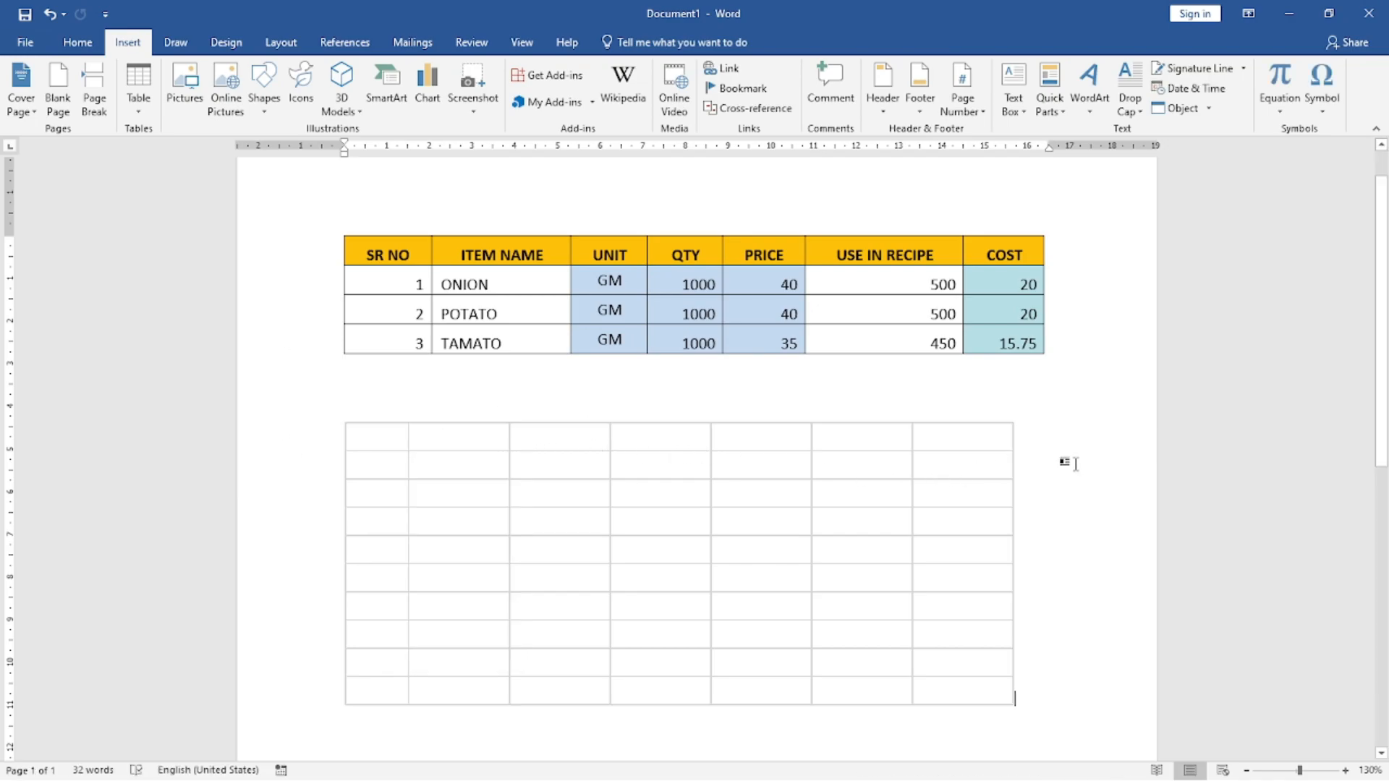
pyautogui.click(600, 452)
pyautogui.rightClick(396, 445)
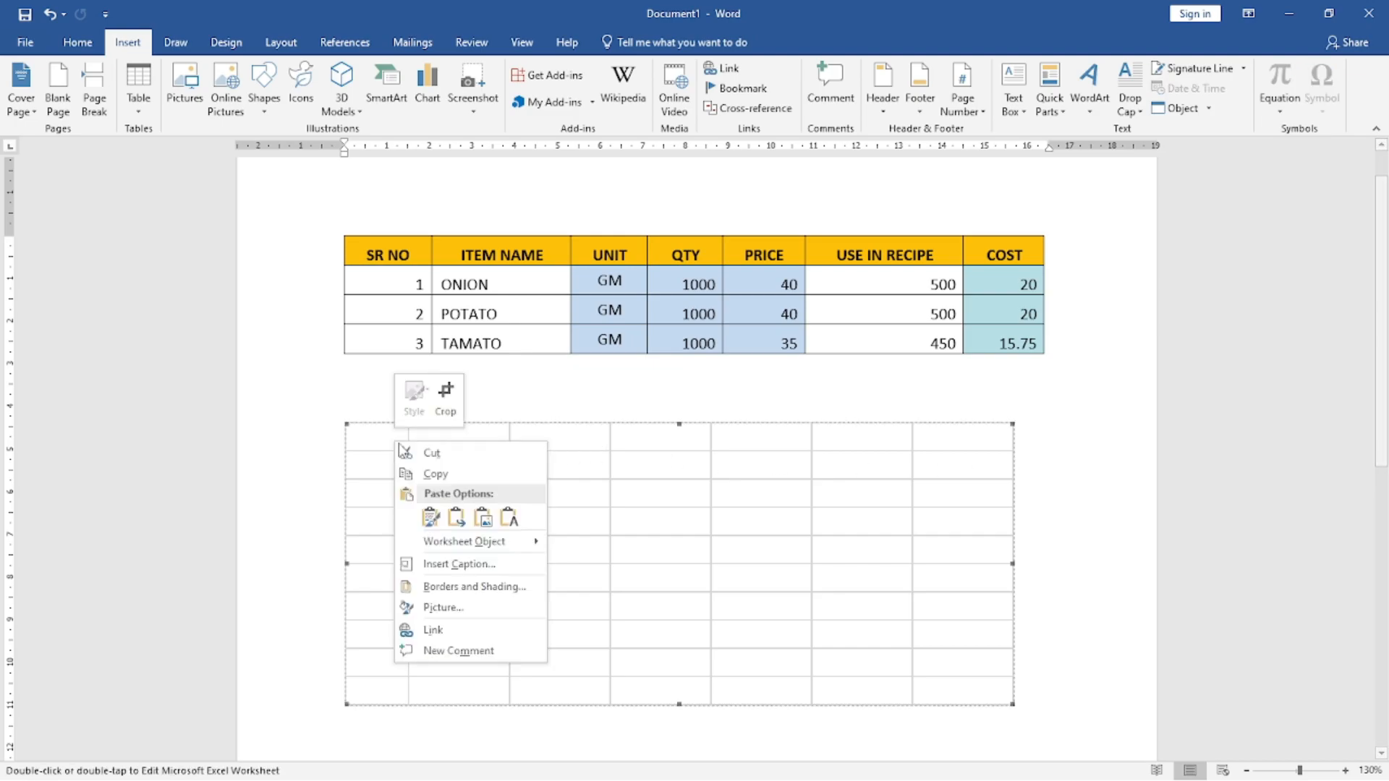
pyautogui.click(432, 452)
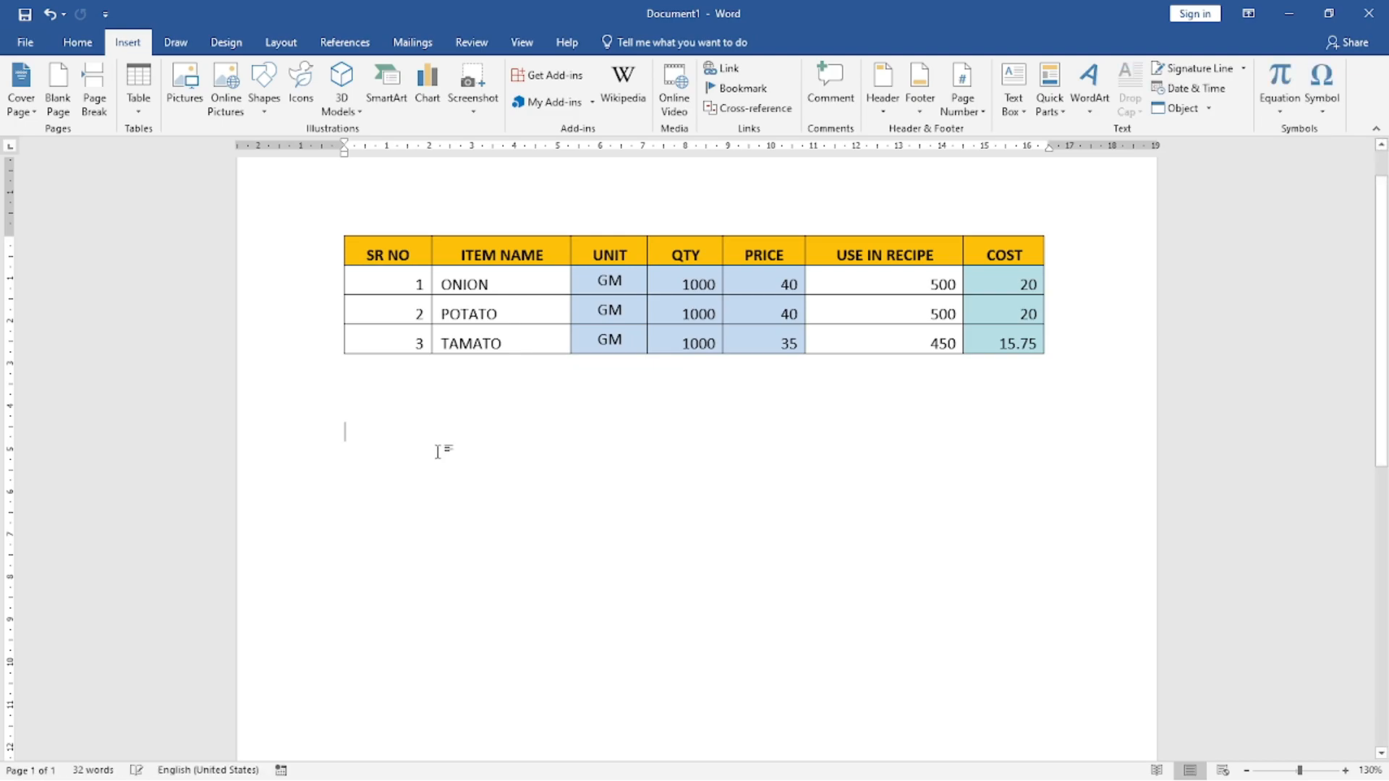
# Step: Select the whole ingredient cost table and apply Convert Text to Table with one column, automatic fixed column width and text separated at paragraphs
pyautogui.click(142, 116)
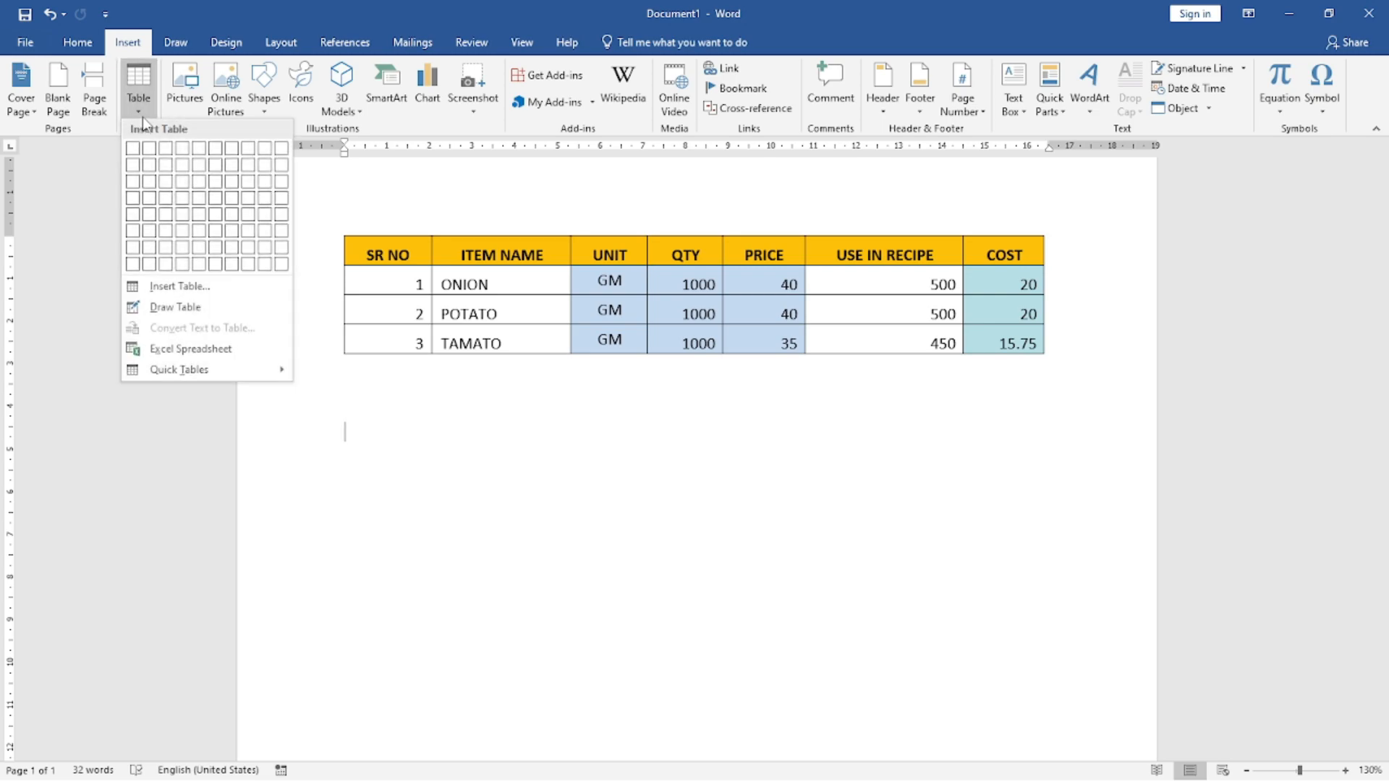
pyautogui.moveTo(172, 367)
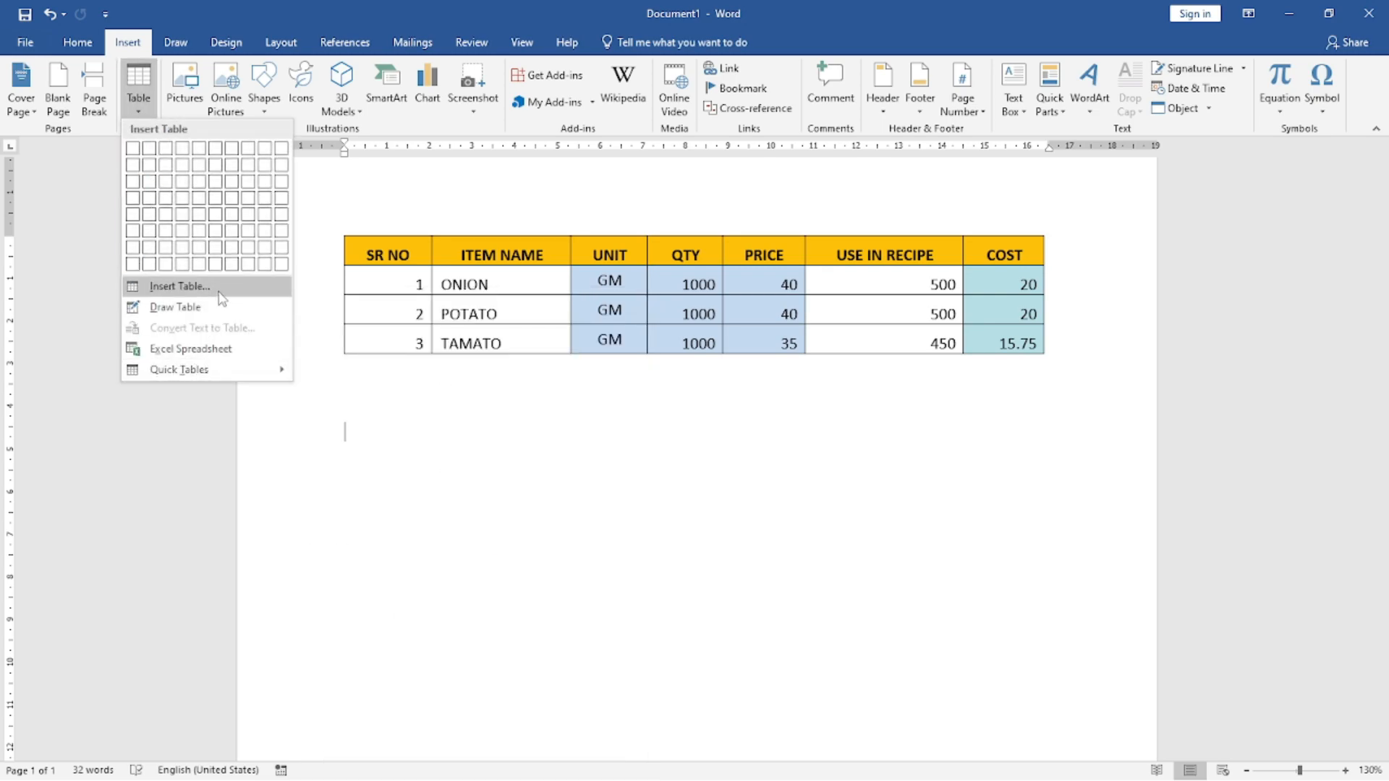
pyautogui.click(473, 247)
pyautogui.click(337, 232)
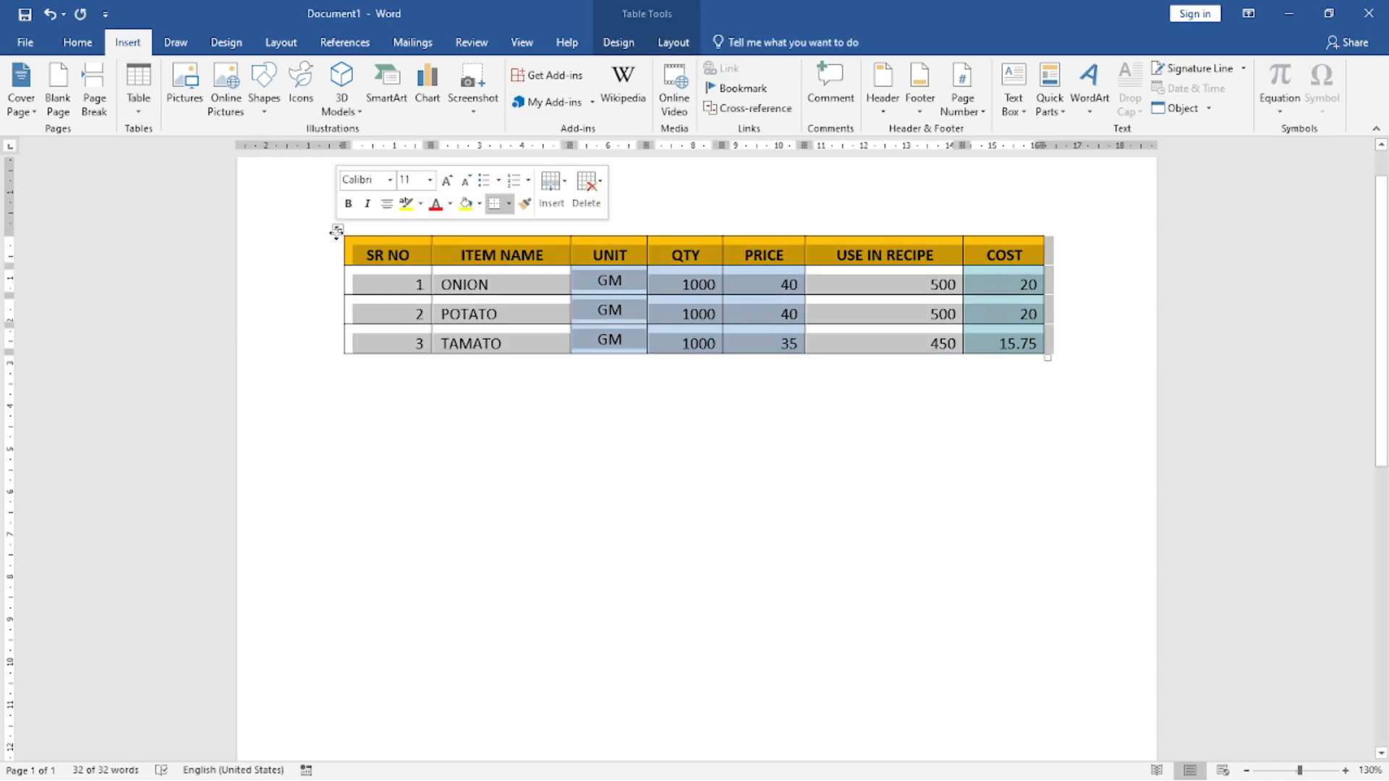
pyautogui.rightClick(338, 232)
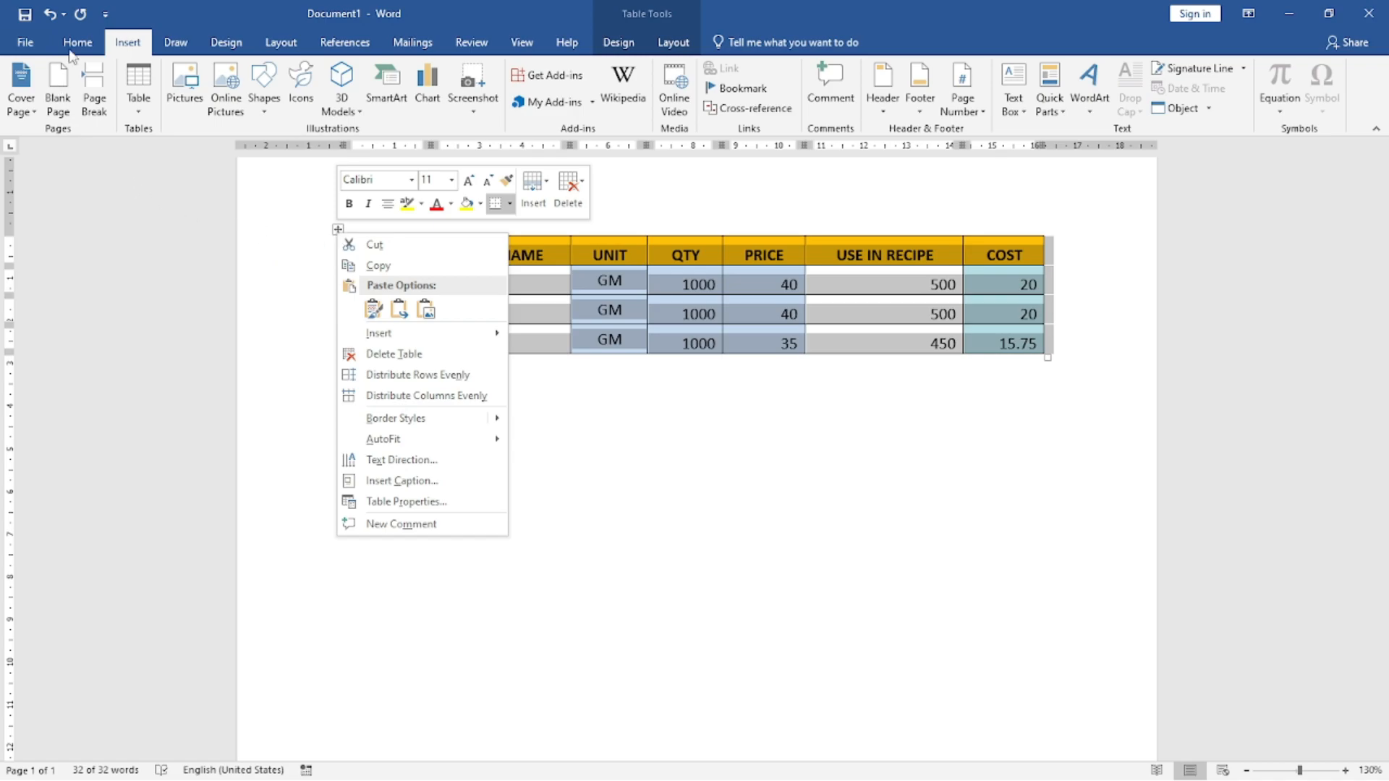
pyautogui.click(142, 109)
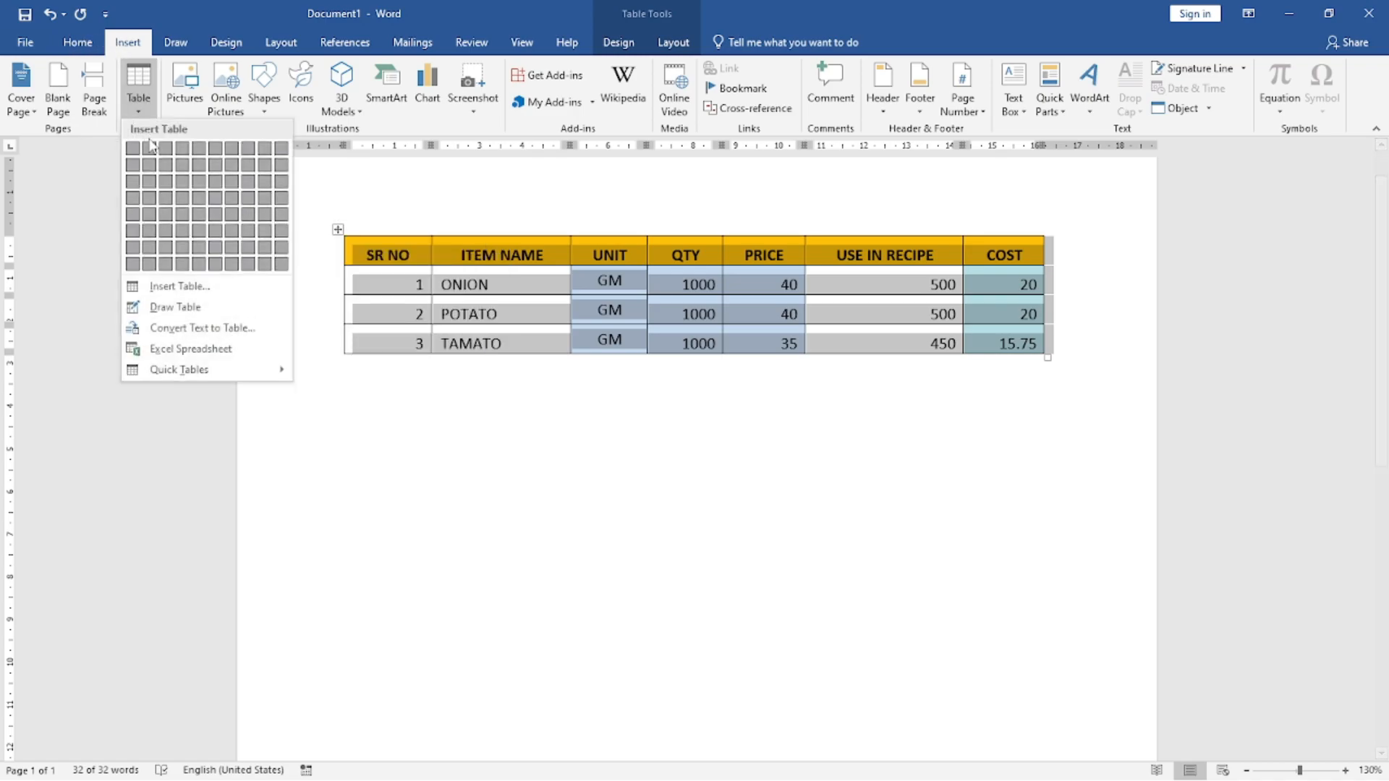
pyautogui.click(210, 333)
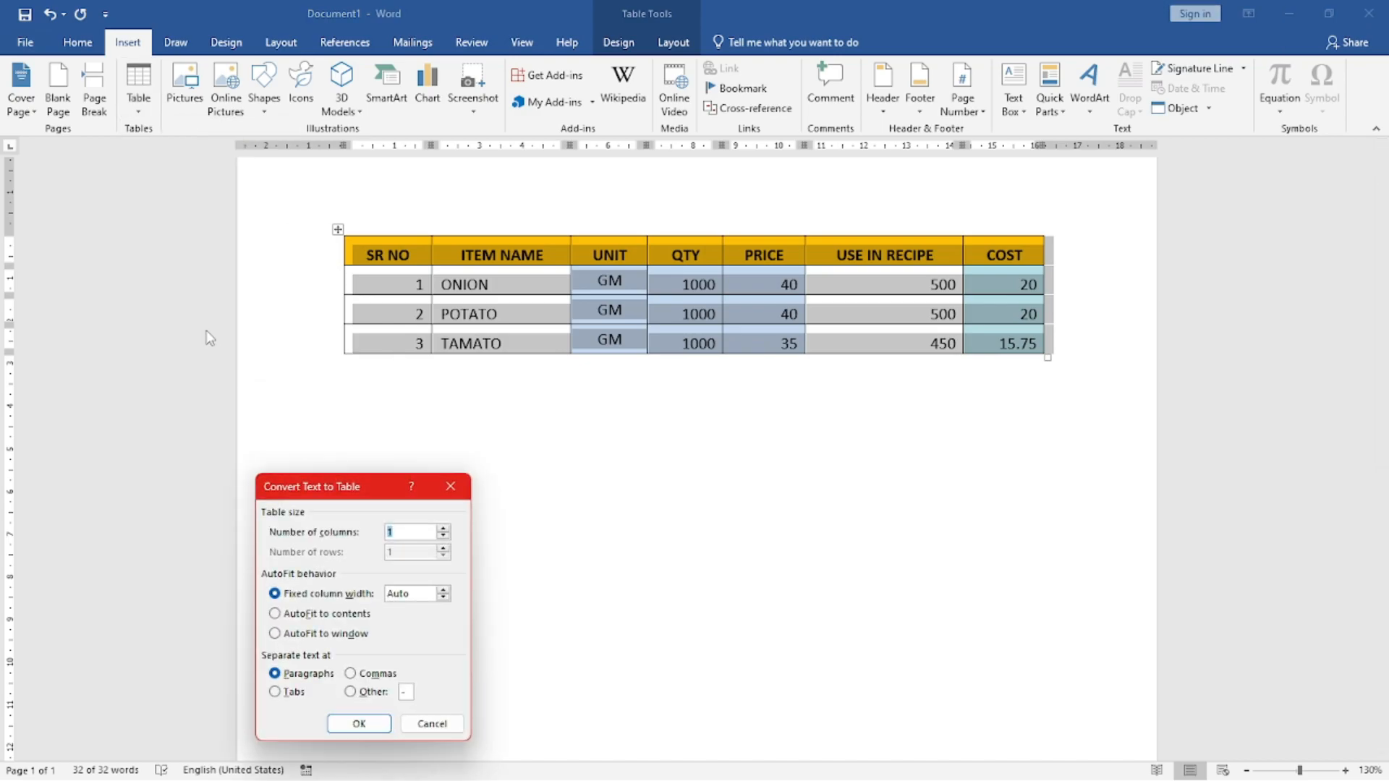
pyautogui.click(369, 724)
pyautogui.click(569, 482)
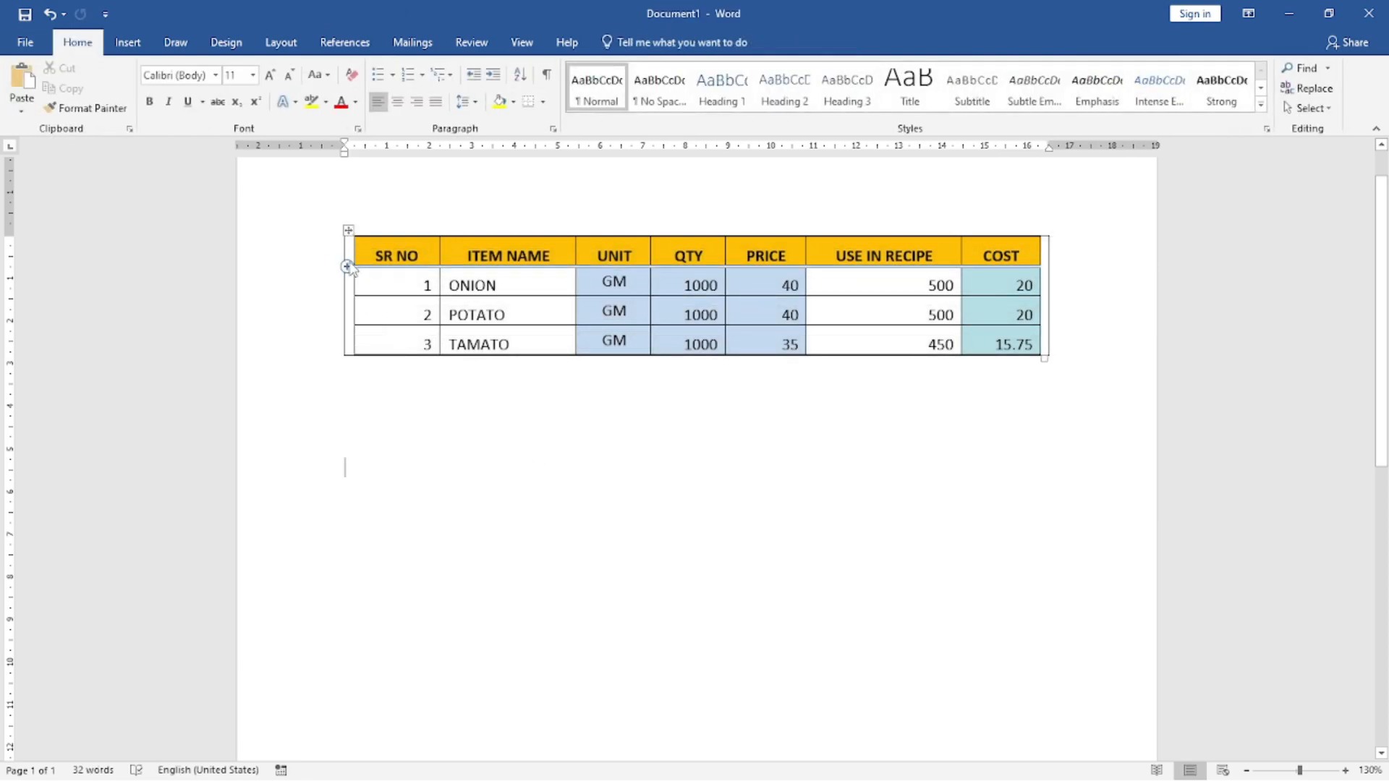
# Step: Insert a blank row below the cost table's header row and a blank column between SR NO and ITEM NAME
pyautogui.moveTo(352, 259)
pyautogui.click(347, 267)
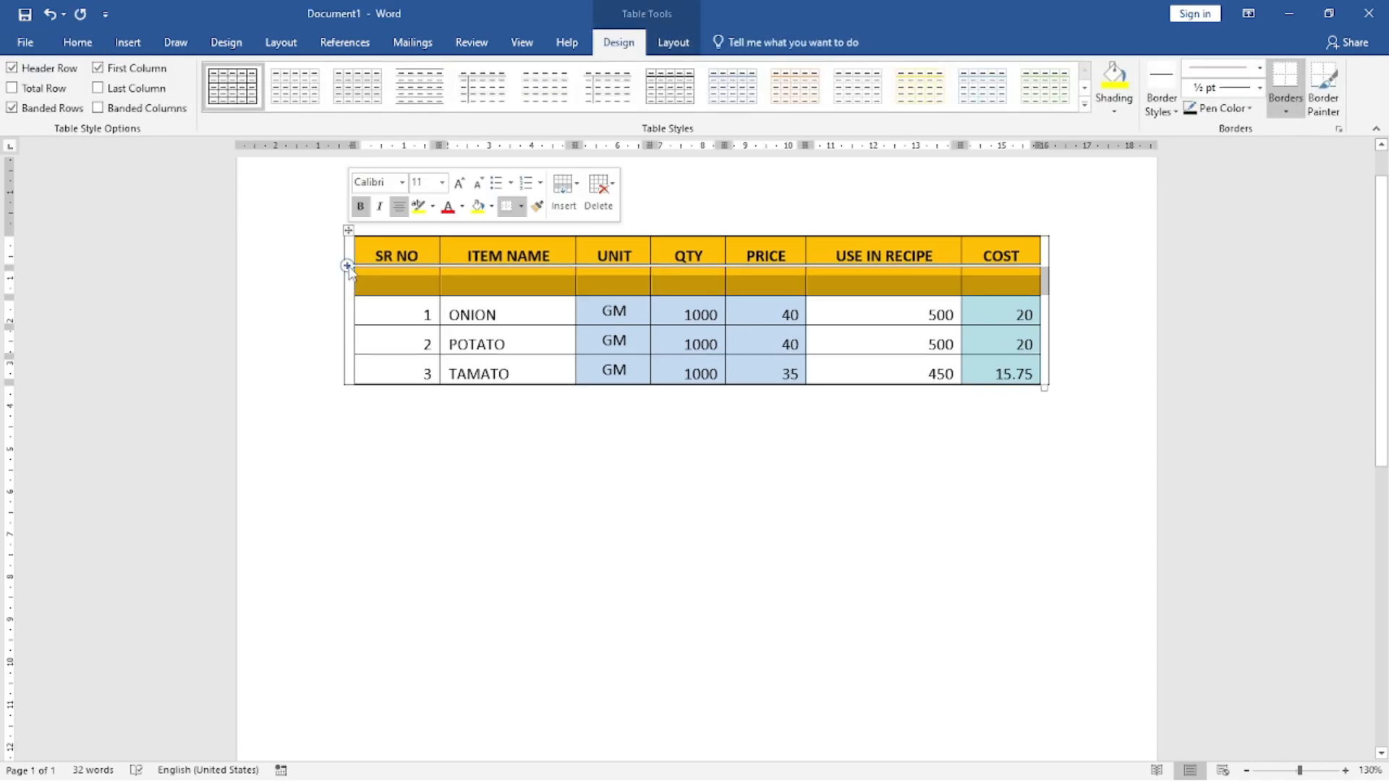
pyautogui.scroll(1, 519, 220)
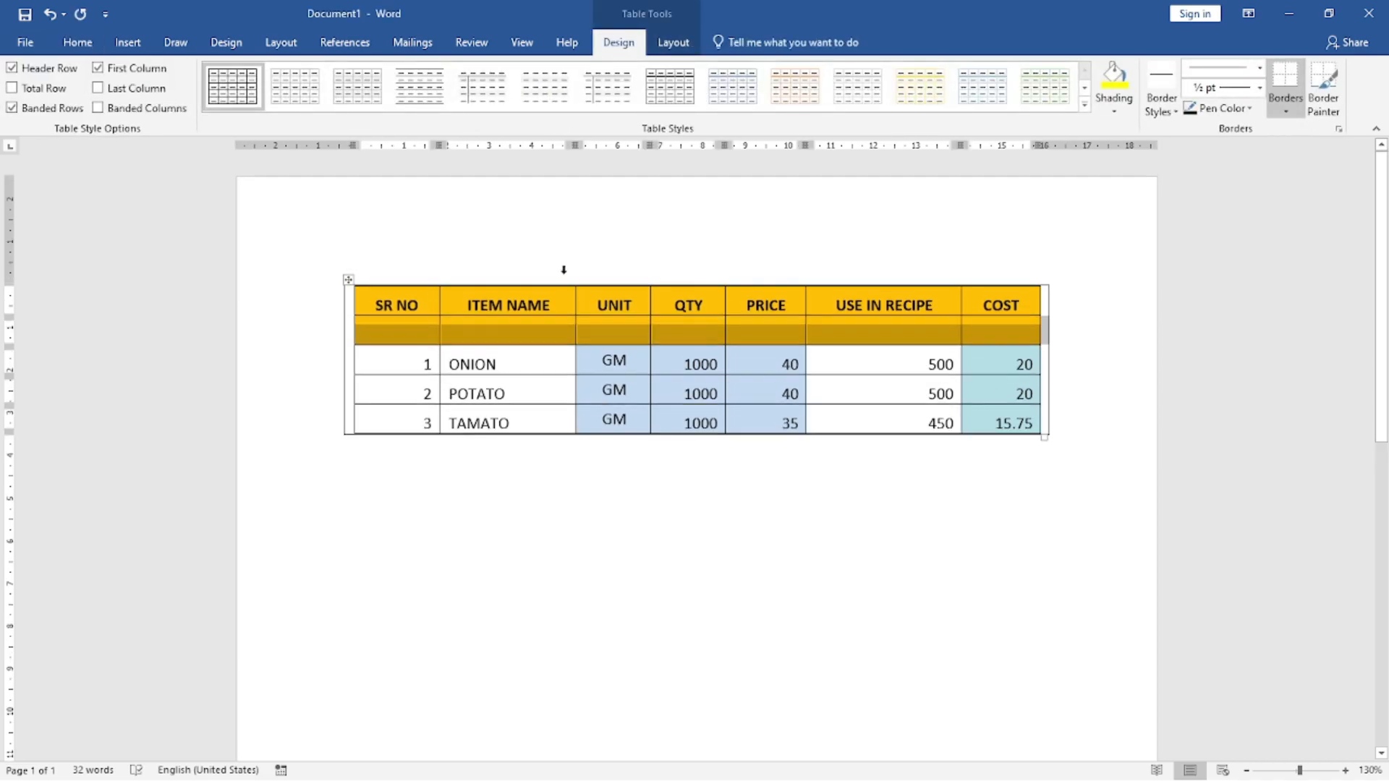
pyautogui.click(445, 283)
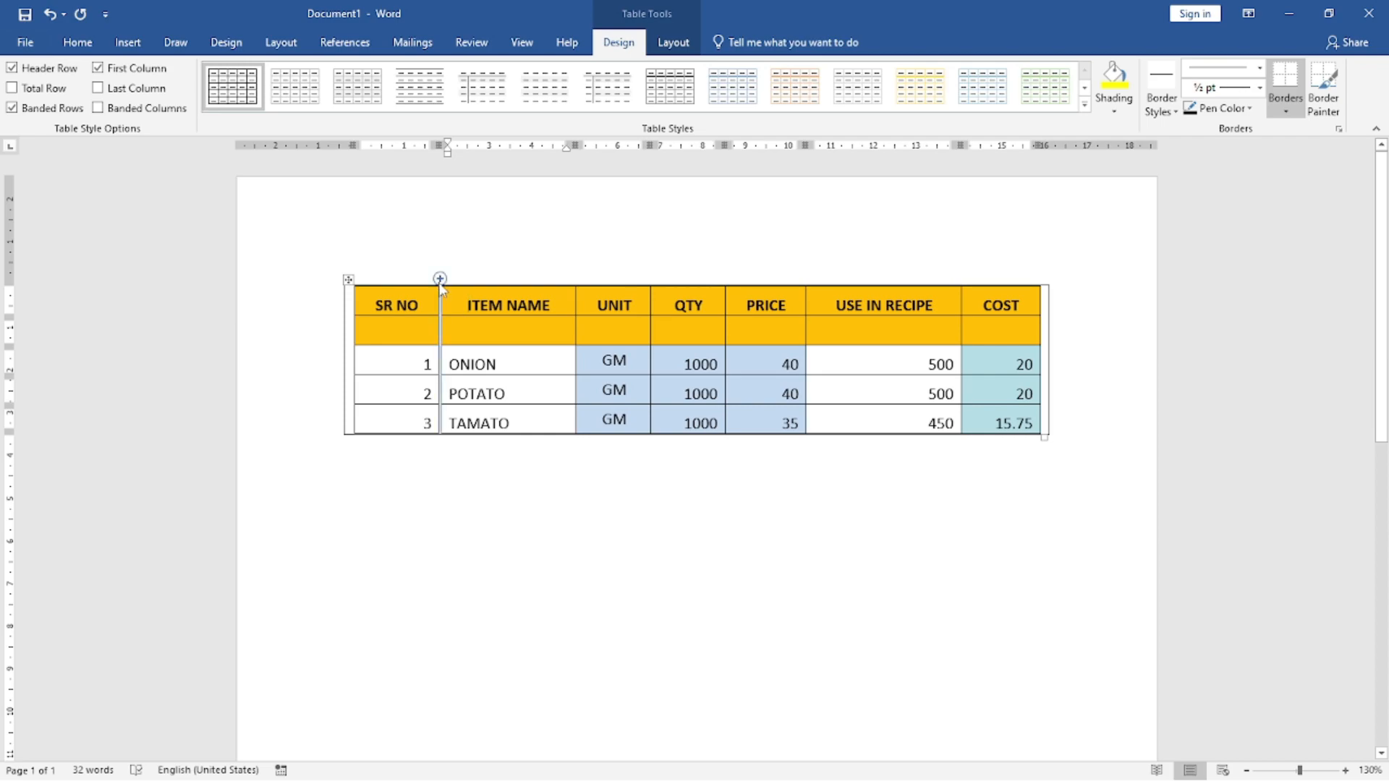
pyautogui.click(439, 279)
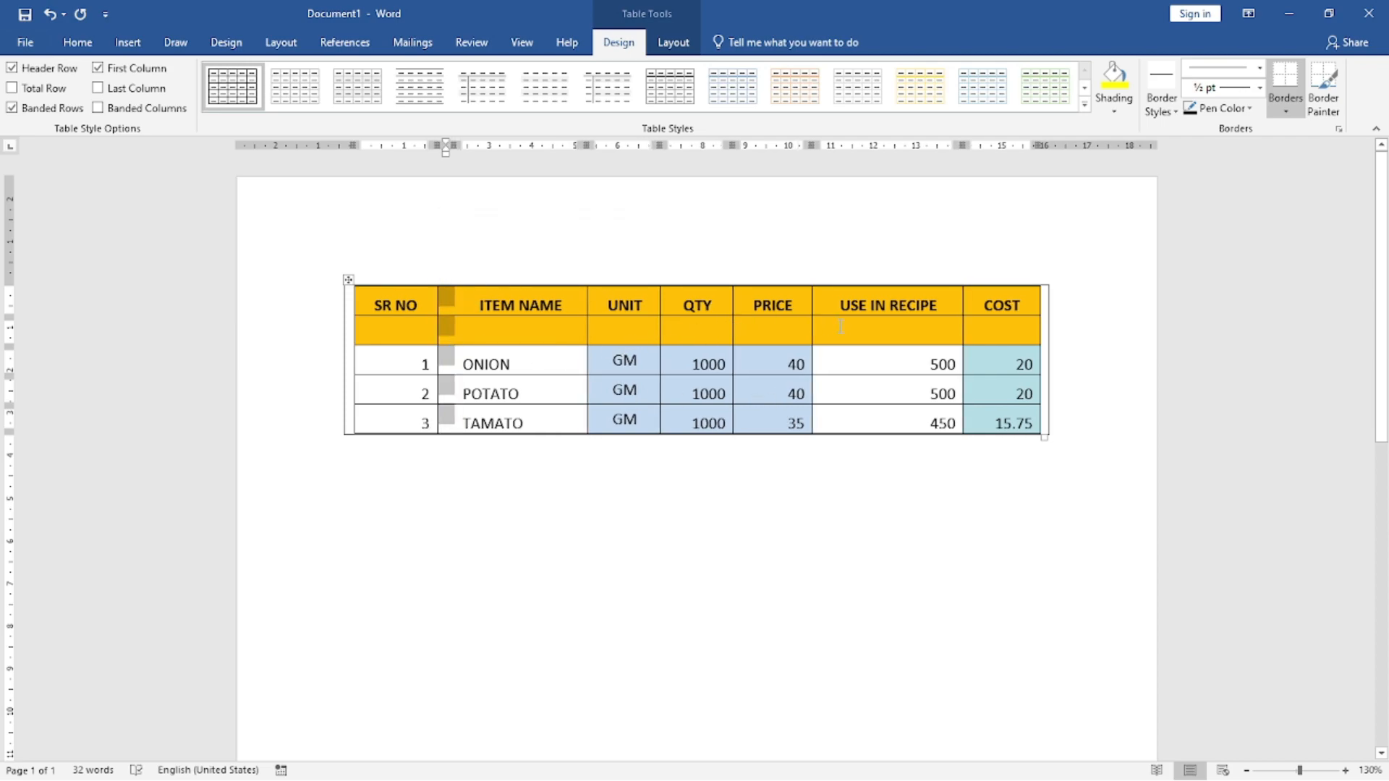
# Step: Insert a blank column between PRICE and USE IN RECIPE, and move the border between USE IN RECIPE and COST to narrow USE IN RECIPE
pyautogui.click(851, 303)
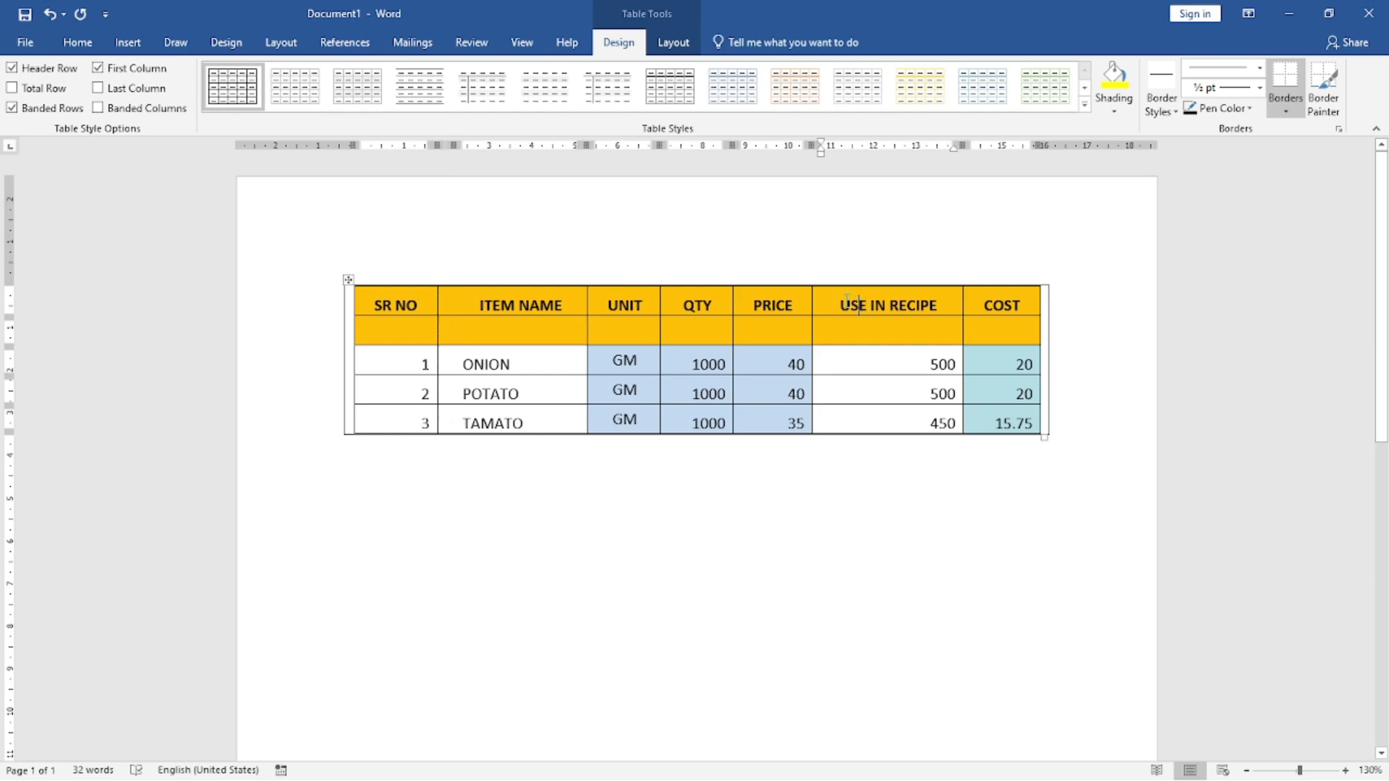
pyautogui.click(810, 281)
pyautogui.click(877, 356)
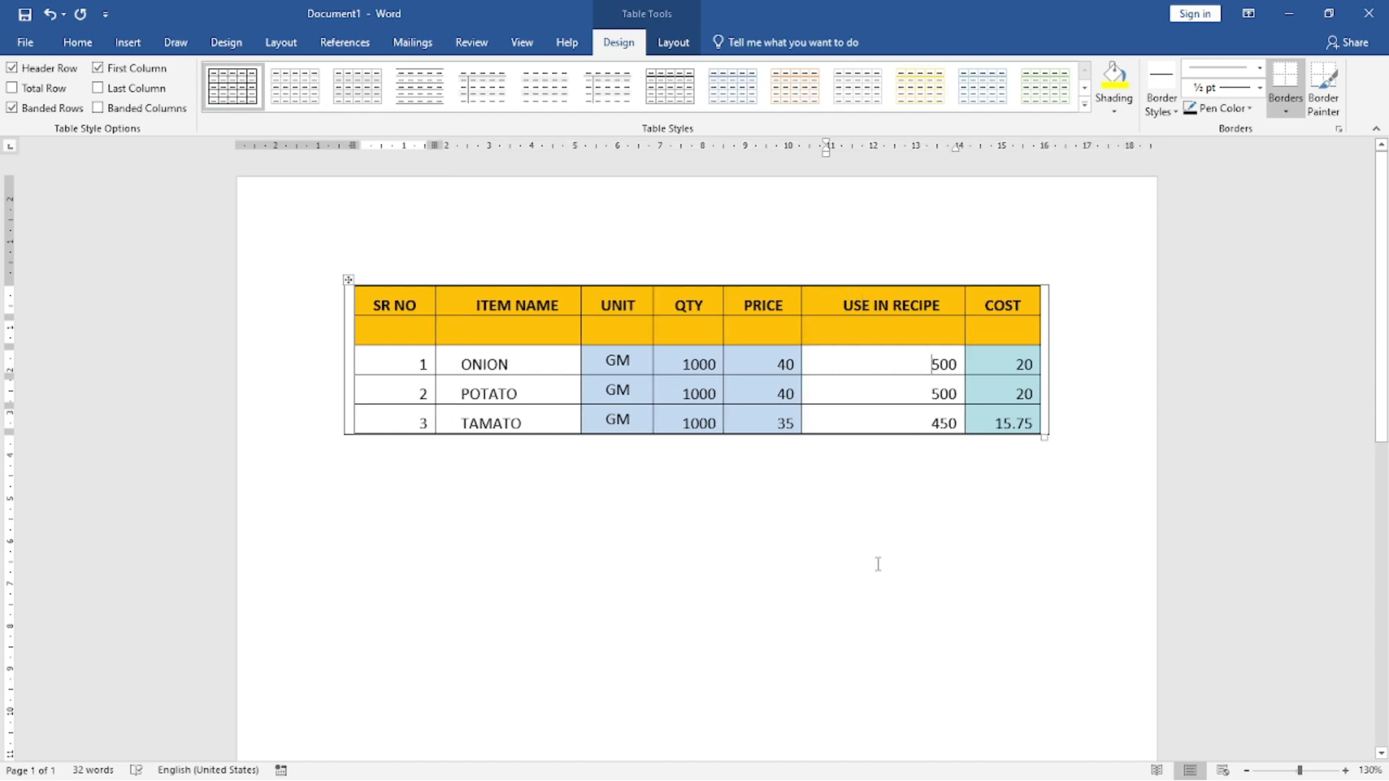
pyautogui.moveTo(963, 327); pyautogui.dragTo(921, 331)
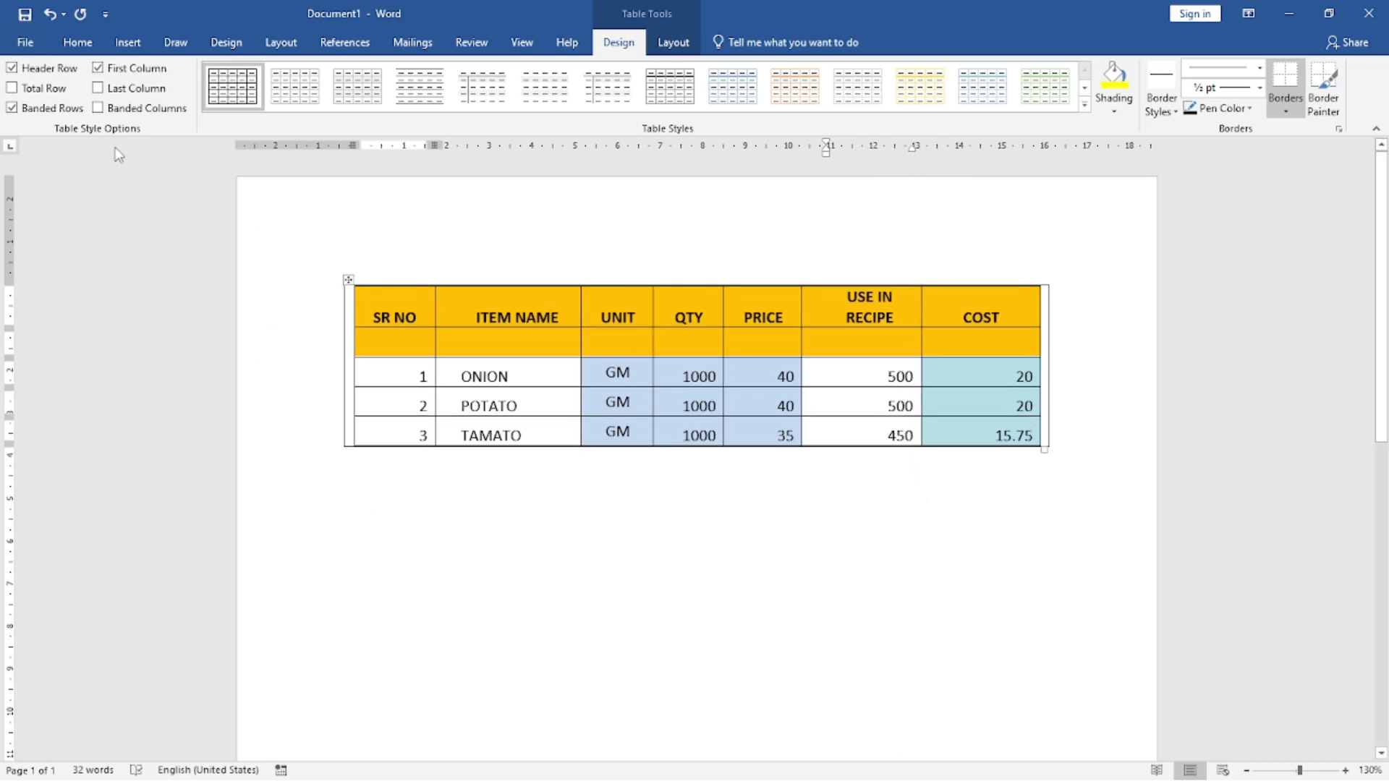
# Step: Cut the entire ingredient cost table, clearing the page
pyautogui.rightClick(347, 280)
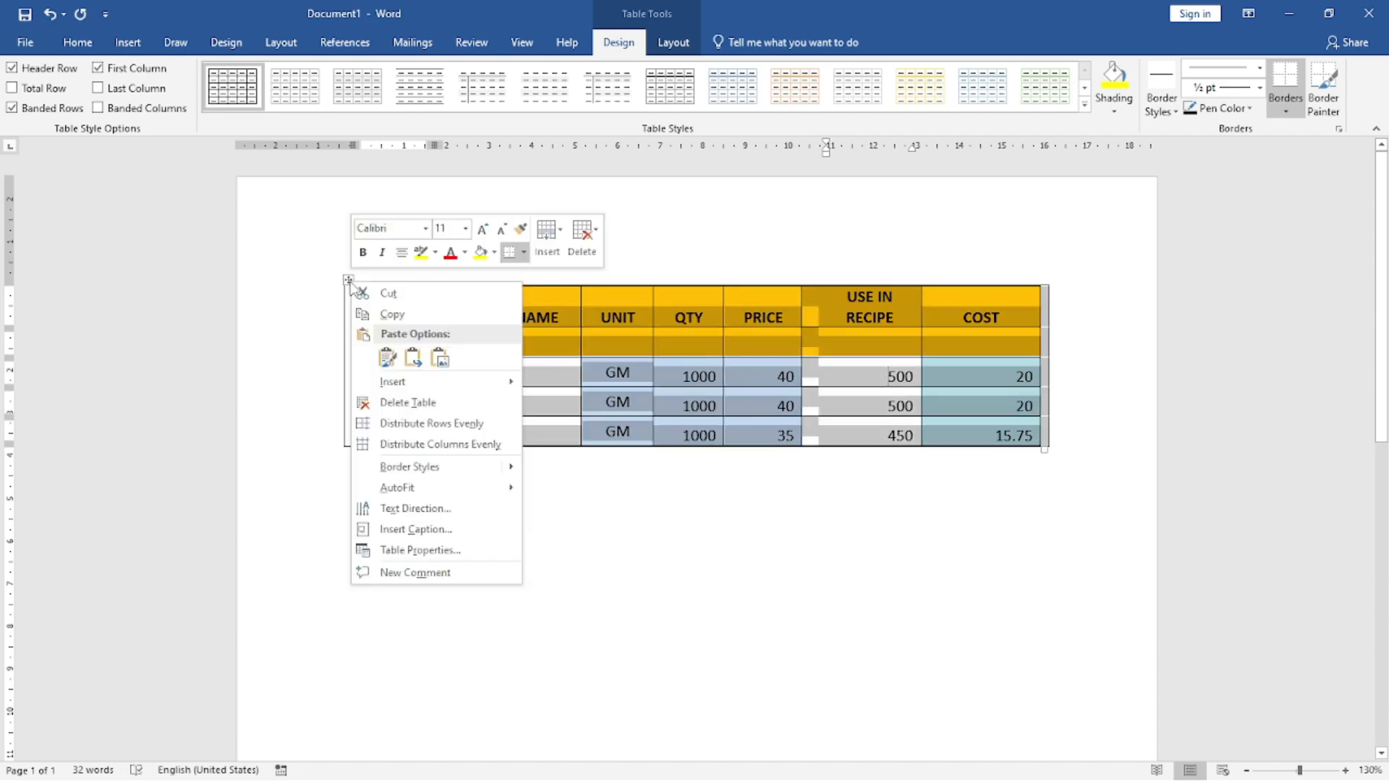
pyautogui.click(375, 293)
pyautogui.rightClick(342, 282)
pyautogui.click(357, 293)
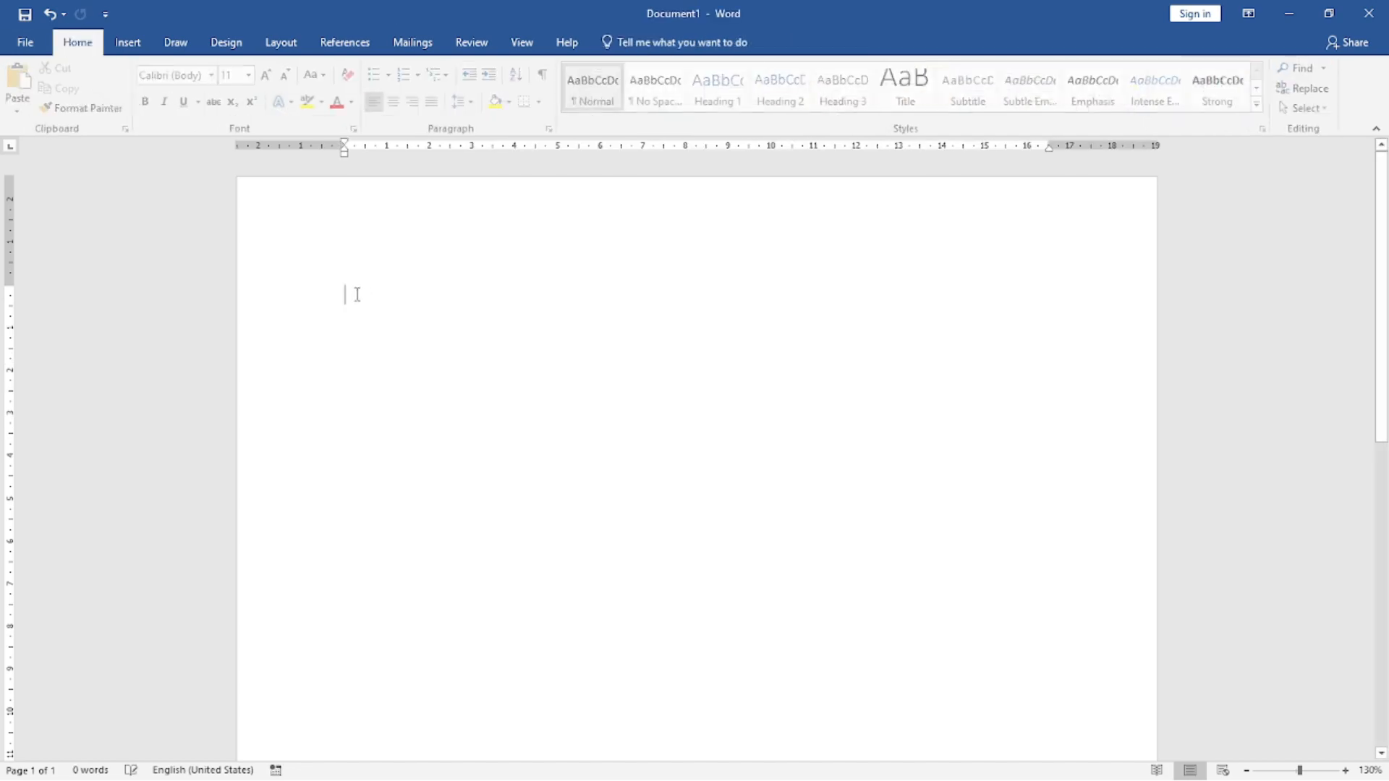
pyautogui.click(129, 44)
pyautogui.click(138, 94)
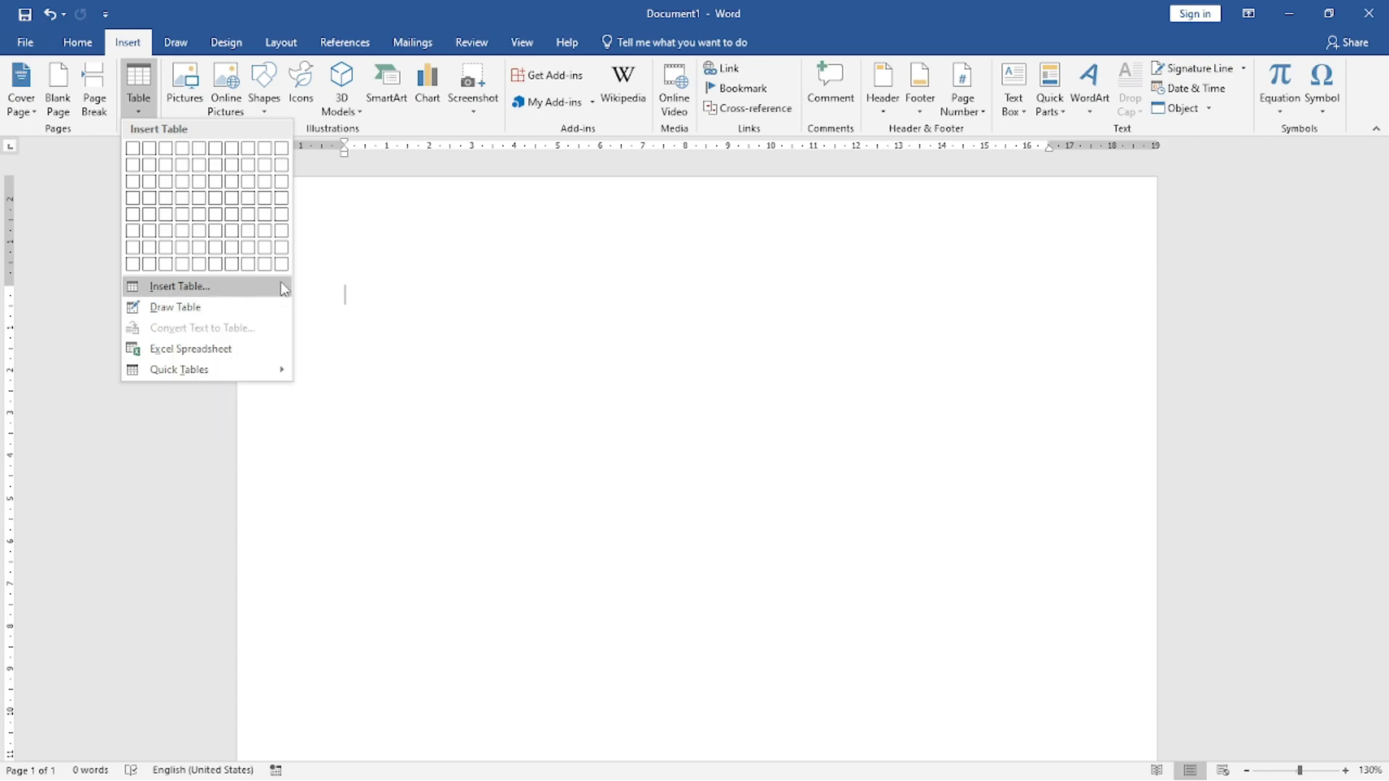
pyautogui.click(529, 256)
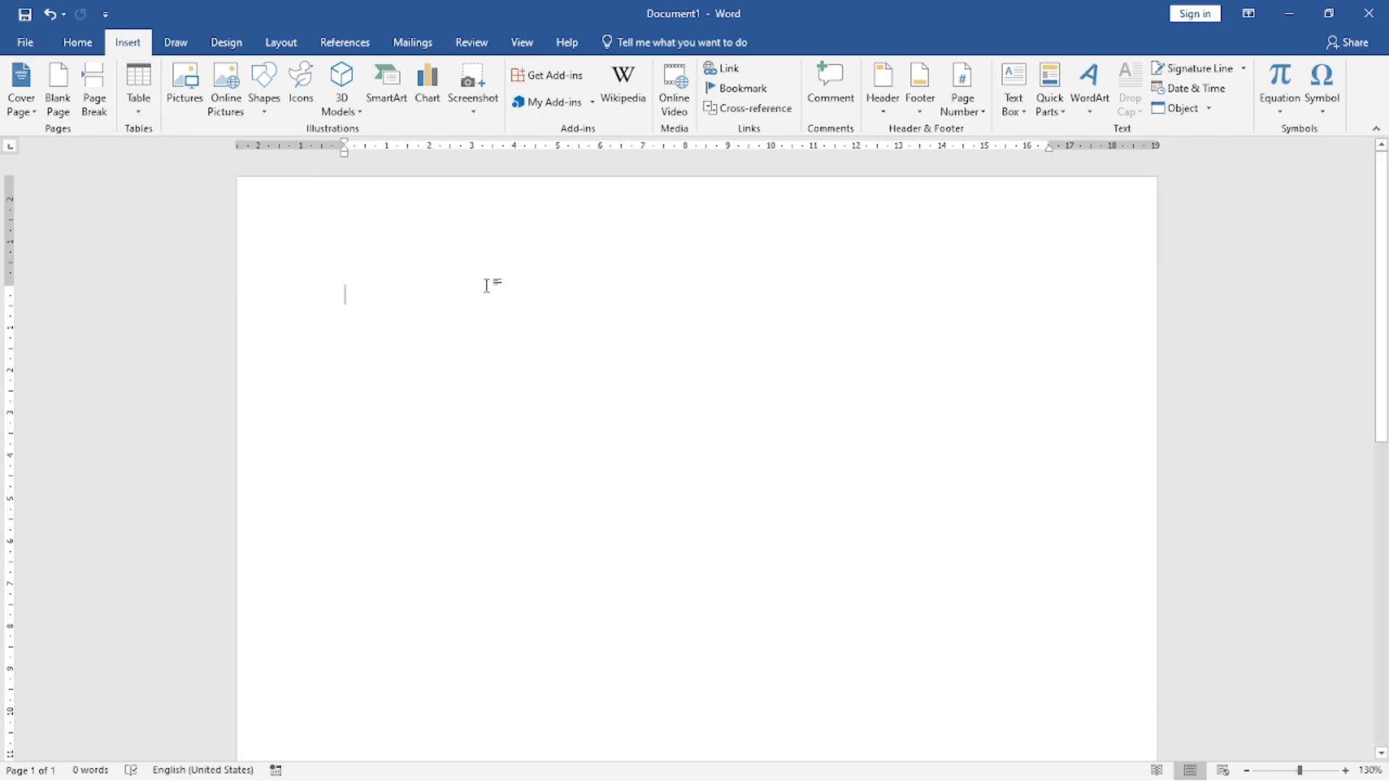
# Step: Build a one-row, many-column table from a line of repeated plus signs and hyphens, and cut the whole table
pyautogui.write('+++++++')
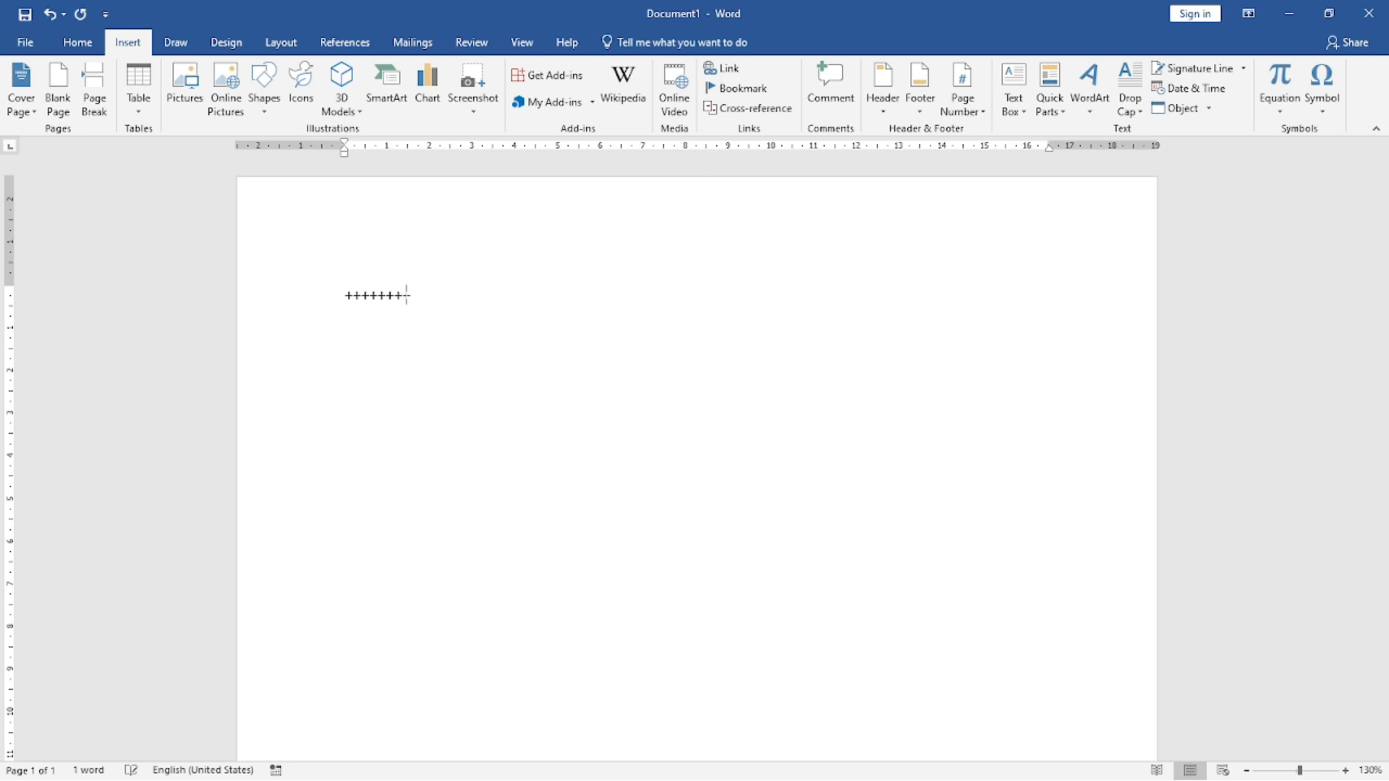
pyautogui.write('+++++++++++++++++-----------------')
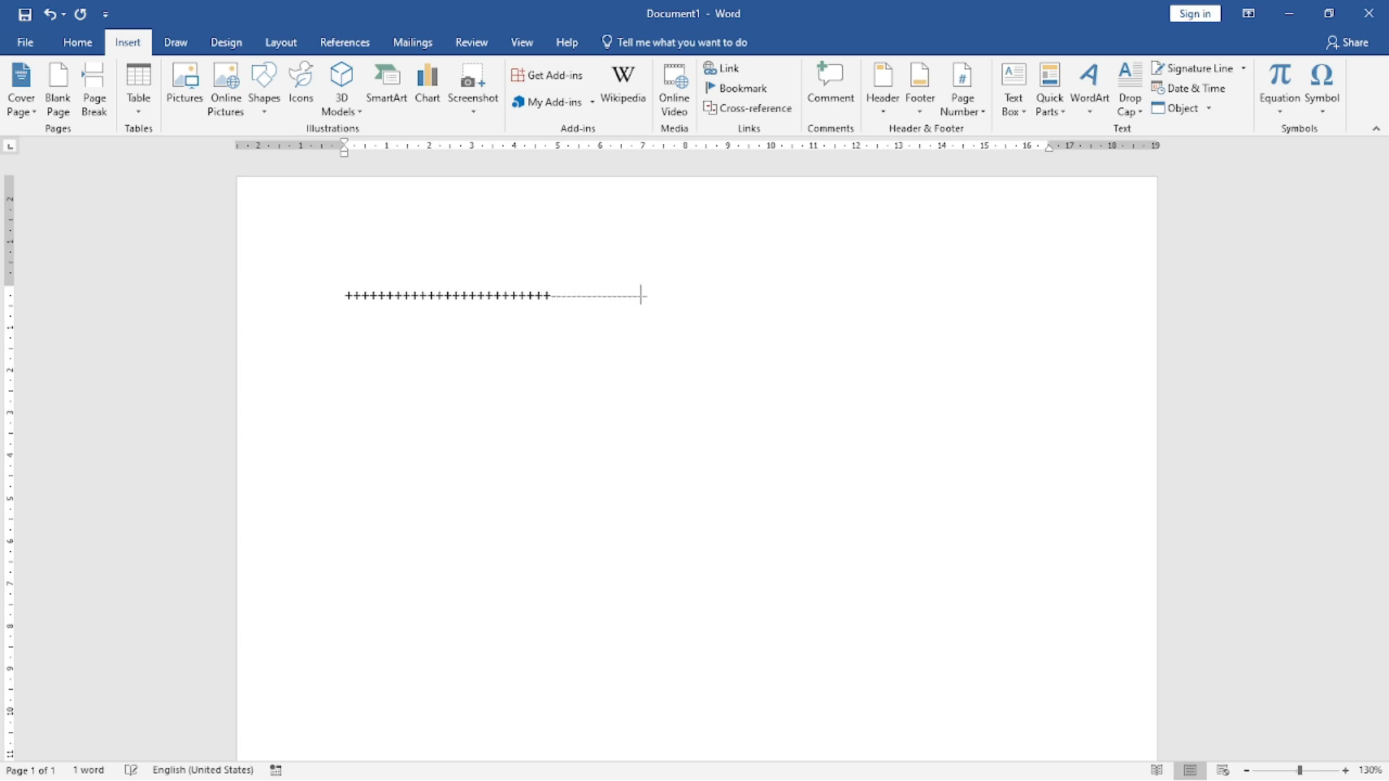
pyautogui.write('------------++++++++++++++++++++')
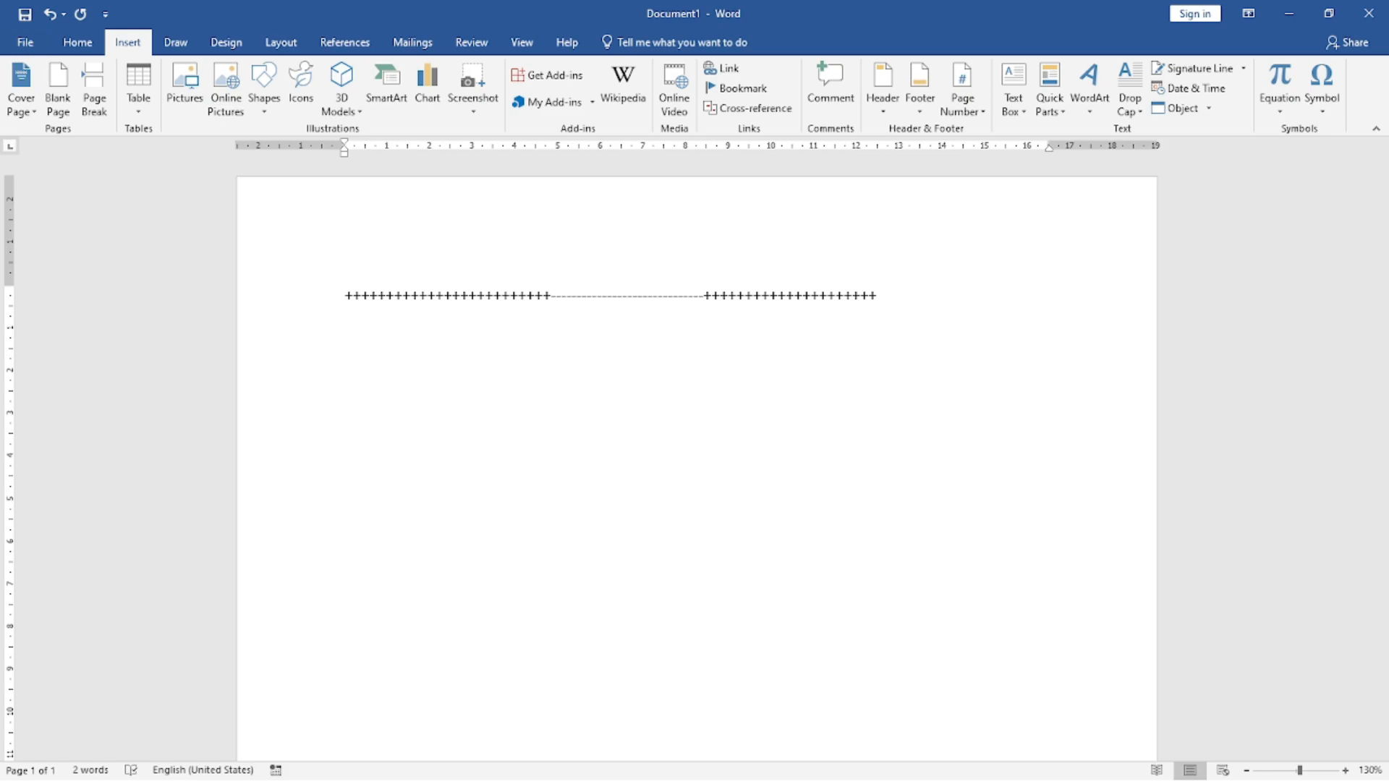
pyautogui.write('-----------------------------+')
pyautogui.press('Return')
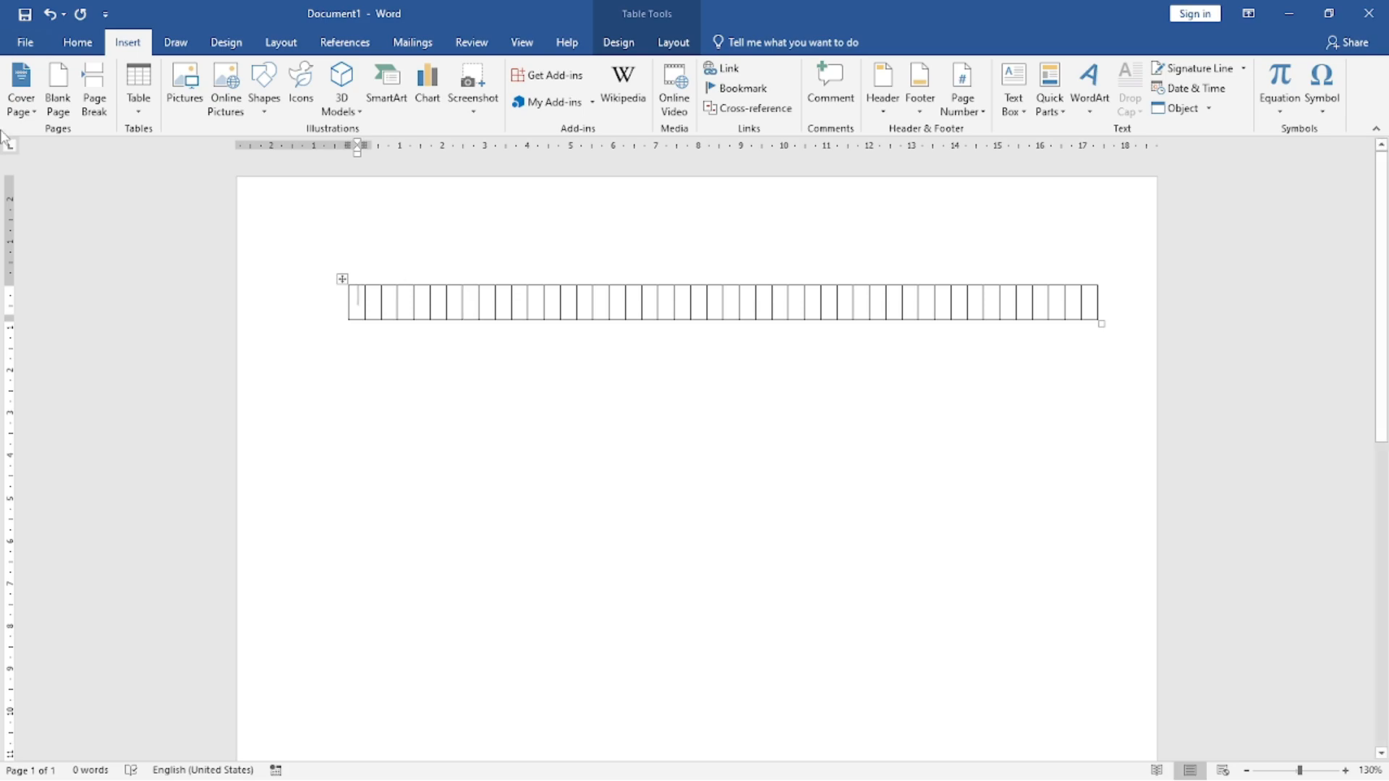
pyautogui.rightClick(341, 277)
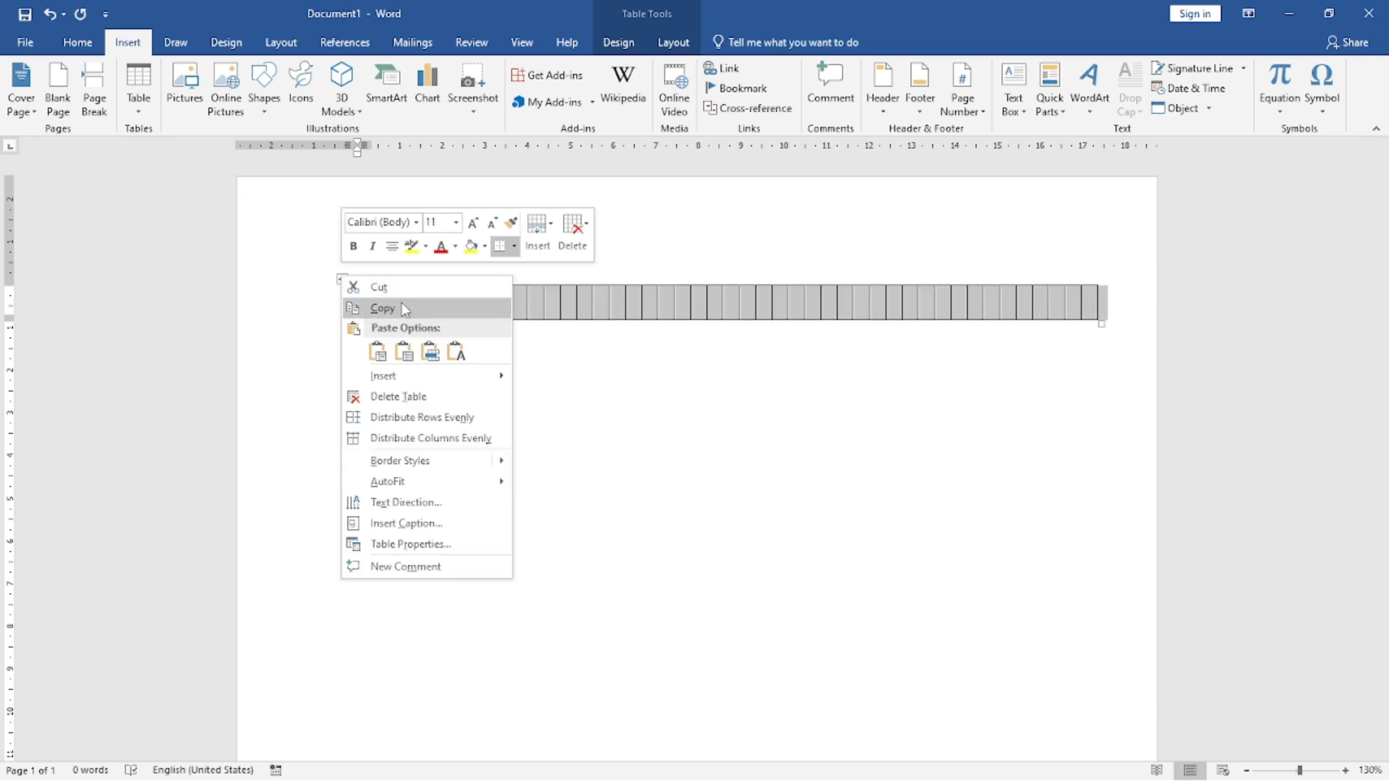
pyautogui.click(383, 284)
# Step: Create a one-row, three-column table from plus signs separated by long hyphen runs, with a narrower third column
pyautogui.write('+-------------------------')
pyautogui.write('----------------------------------------+')
pyautogui.write('----------------------------------------------------------------')
pyautogui.write('+----------------')
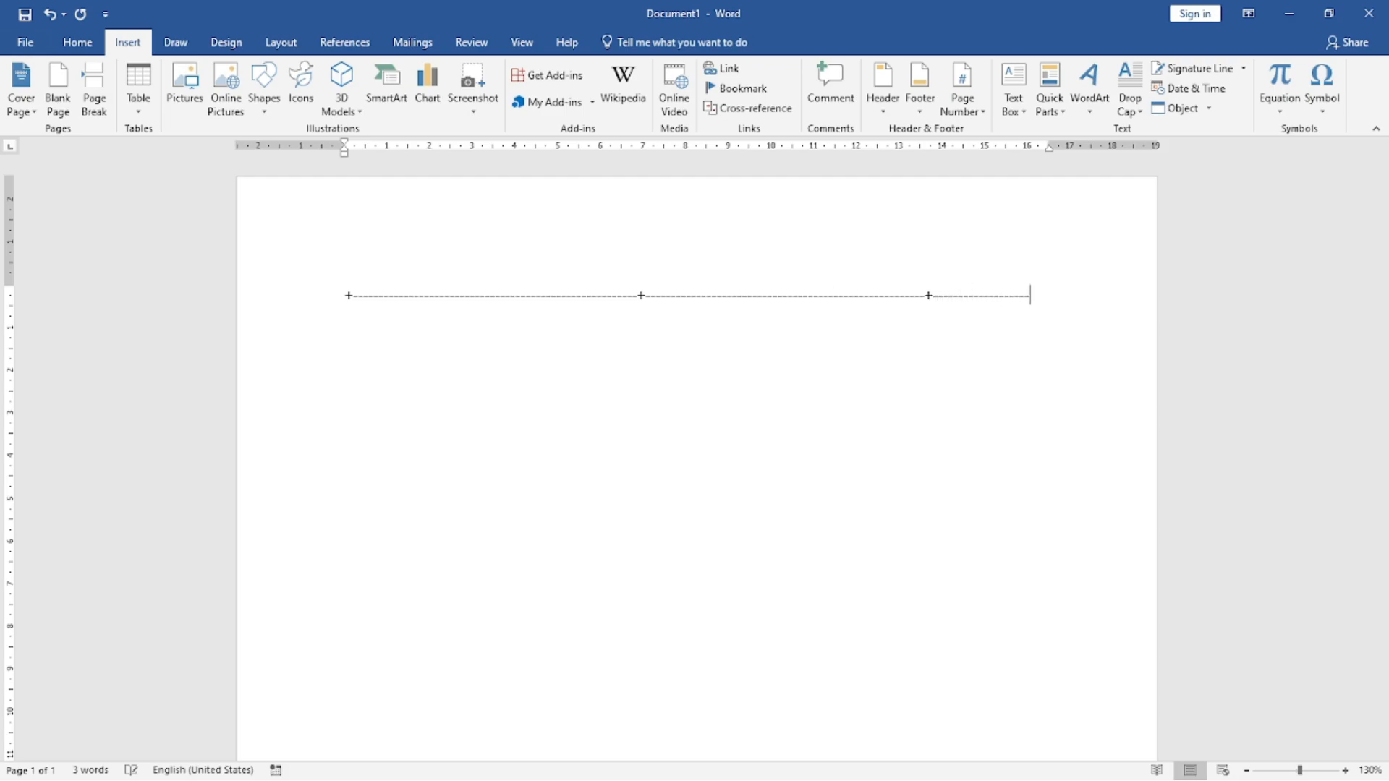
pyautogui.write('-----')
pyautogui.press('Return')
pyautogui.press('Return')
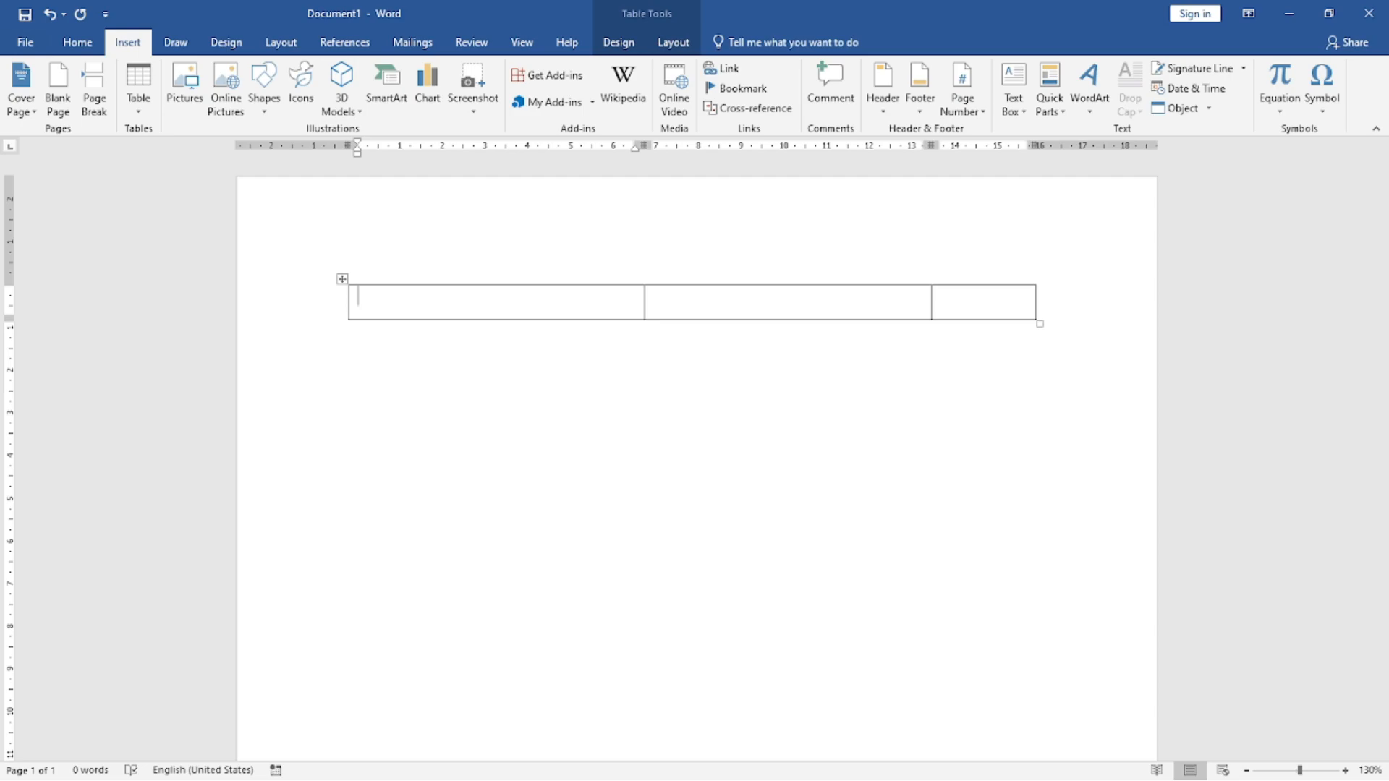
# Step: Add five blank rows below the table's only row
pyautogui.press('Tab')
pyautogui.press('Tab')
pyautogui.press('Tab')
pyautogui.press('Tab')
pyautogui.press('Tab')
pyautogui.press('Tab')
pyautogui.press('Tab')
pyautogui.press('Tab')
pyautogui.press('Tab')
pyautogui.press('Tab')
pyautogui.press('Tab')
pyautogui.press('Tab')
pyautogui.press('Tab')
pyautogui.press('Tab')
pyautogui.press('Tab')
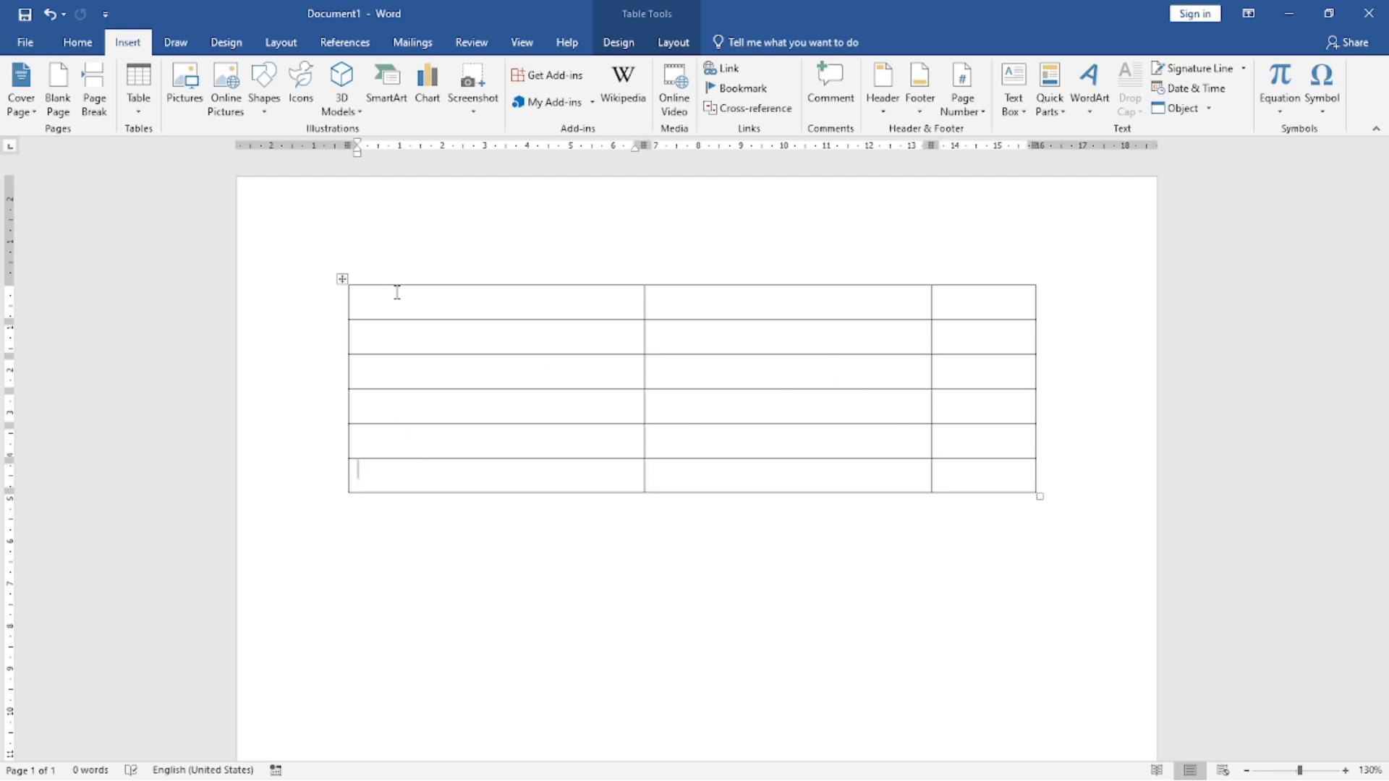
# Step: Fill every cell of the six-row table with 2, beginning at the first cell
pyautogui.hotkey('shift', 'Tab')
pyautogui.hotkey('shift', 'Tab')
pyautogui.hotkey('shift', 'Tab')
pyautogui.hotkey('shift', 'Tab')
pyautogui.hotkey('shift', 'Tab')
pyautogui.hotkey('shift', 'Tab')
pyautogui.hotkey('shift', 'Tab')
pyautogui.hotkey('shift', 'Tab')
pyautogui.hotkey('shift', 'Tab')
pyautogui.hotkey('shift', 'Tab')
pyautogui.hotkey('shift', 'Tab')
pyautogui.hotkey('shift', 'Tab')
pyautogui.hotkey('shift', 'Tab')
pyautogui.hotkey('shift', 'Tab')
pyautogui.hotkey('shift', 'Tab')
pyautogui.write('2')
pyautogui.press('Tab')
pyautogui.write('2')
pyautogui.press('Tab')
pyautogui.write('2')
pyautogui.press('Tab')
pyautogui.write('2\t2\t2\t2\t2\t2\t2\t2\t2\t2\t2\t2\t2')
pyautogui.press('Tab')
pyautogui.write('2')
pyautogui.press('Tab')
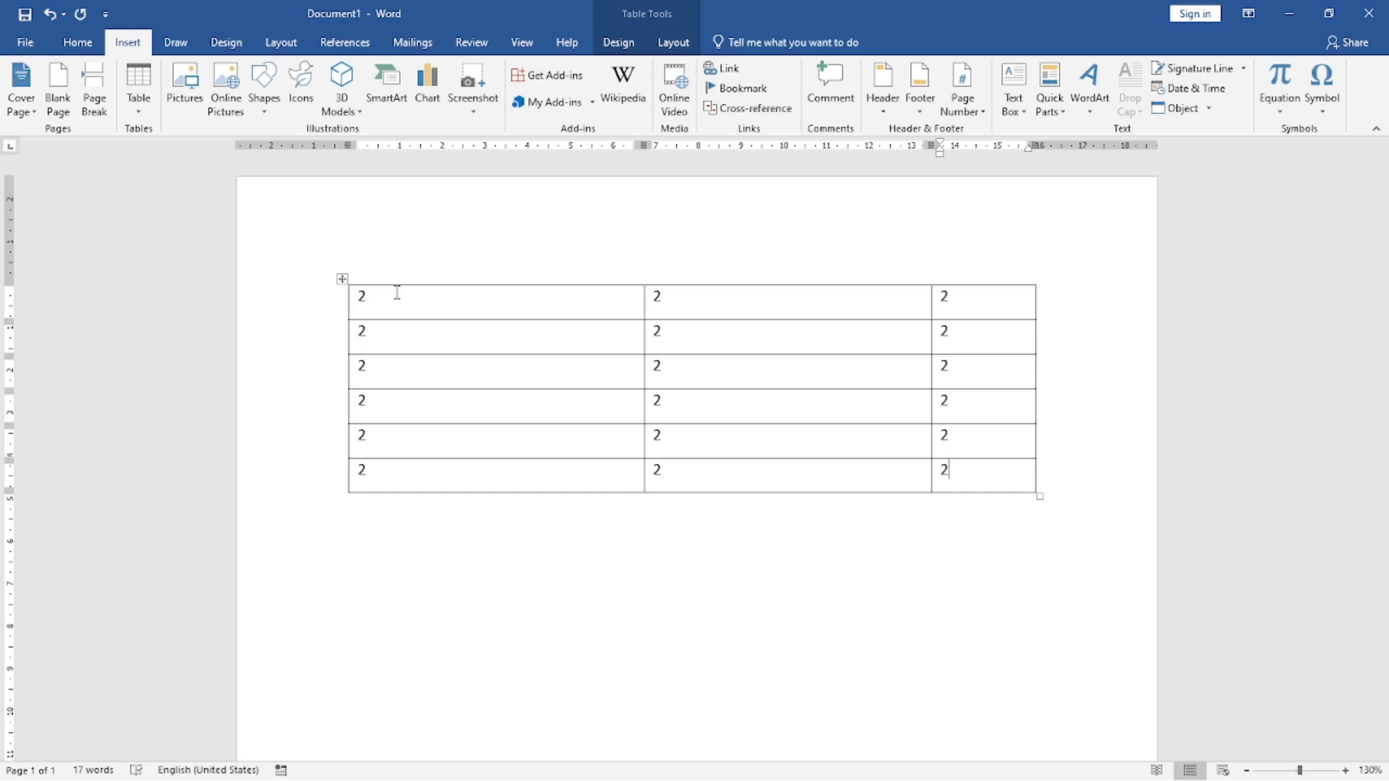
# Step: Overwrite the first row with 454, 454 and 45, and the second row with 45 in all three cells
pyautogui.hotkey('shift', 'Tab')
pyautogui.hotkey('shift', 'Tab')
pyautogui.hotkey('shift', 'Tab')
pyautogui.hotkey('shift', 'Tab')
pyautogui.hotkey('shift', 'Tab')
pyautogui.hotkey('shift', 'Tab')
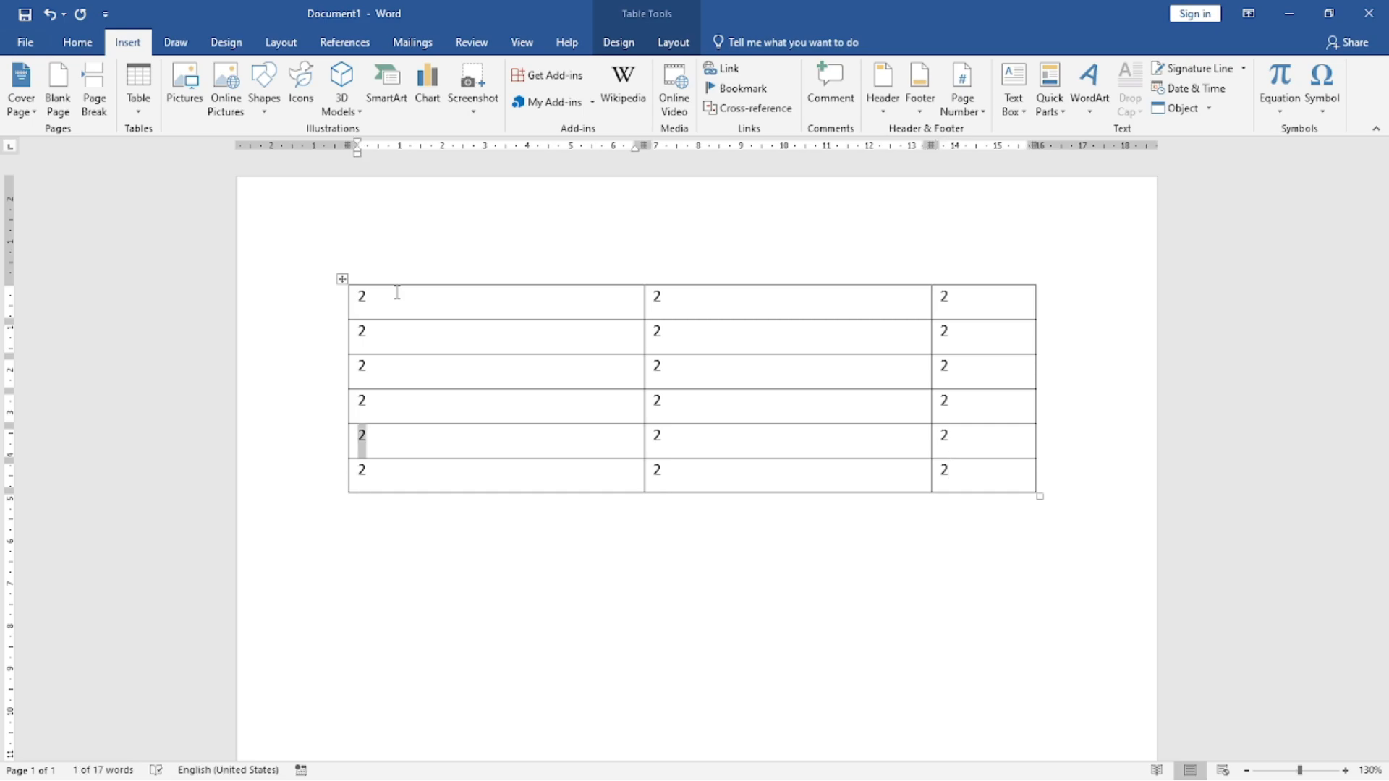
pyautogui.hotkey('shift', 'Tab')
pyautogui.hotkey('shift', 'Tab')
pyautogui.hotkey('shift', 'Tab')
pyautogui.hotkey('shift', 'Tab')
pyautogui.hotkey('shift', 'Tab')
pyautogui.hotkey('shift', 'Tab')
pyautogui.hotkey('shift', 'Tab')
pyautogui.hotkey('shift', 'Tab')
pyautogui.hotkey('shift', 'Tab')
pyautogui.hotkey('shift', 'Tab')
pyautogui.hotkey('shift', 'Tab')
pyautogui.press('Tab')
pyautogui.press('Tab')
pyautogui.press('Tab')
pyautogui.press('Tab')
pyautogui.press('Tab')
pyautogui.hotkey('shift', 'Tab')
pyautogui.hotkey('shift', 'Tab')
pyautogui.hotkey('shift', 'Tab')
pyautogui.hotkey('shift', 'Tab')
pyautogui.hotkey('shift', 'Tab')
pyautogui.write('454')
pyautogui.press('Tab')
pyautogui.write('454')
pyautogui.press('Tab')
pyautogui.write('45')
pyautogui.press('Tab')
pyautogui.write('45')
pyautogui.press('Tab')
pyautogui.write('45')
pyautogui.press('Tab')
pyautogui.write('45')
# Step: Overwrite the third row with 45, 545 and 45, and the fourth row with 45, 45 and 4545
pyautogui.press('Tab')
pyautogui.write('45')
pyautogui.press('Tab')
pyautogui.write('545')
pyautogui.press('Tab')
pyautogui.write('45')
pyautogui.press('Tab')
pyautogui.write('45')
pyautogui.press('Tab')
pyautogui.write('45')
pyautogui.press('Tab')
pyautogui.write('4545')
# Step: Overwrite the fifth row with 545, 454 and 545, and the sixth row with 545, 4545545 and 45
pyautogui.press('Tab')
pyautogui.write('545')
pyautogui.press('Tab')
pyautogui.write('454')
pyautogui.press('Tab')
pyautogui.write('545')
pyautogui.press('Tab')
pyautogui.write('545')
pyautogui.press('Tab')
pyautogui.write('4545545')
pyautogui.press('Tab')
pyautogui.write('45')
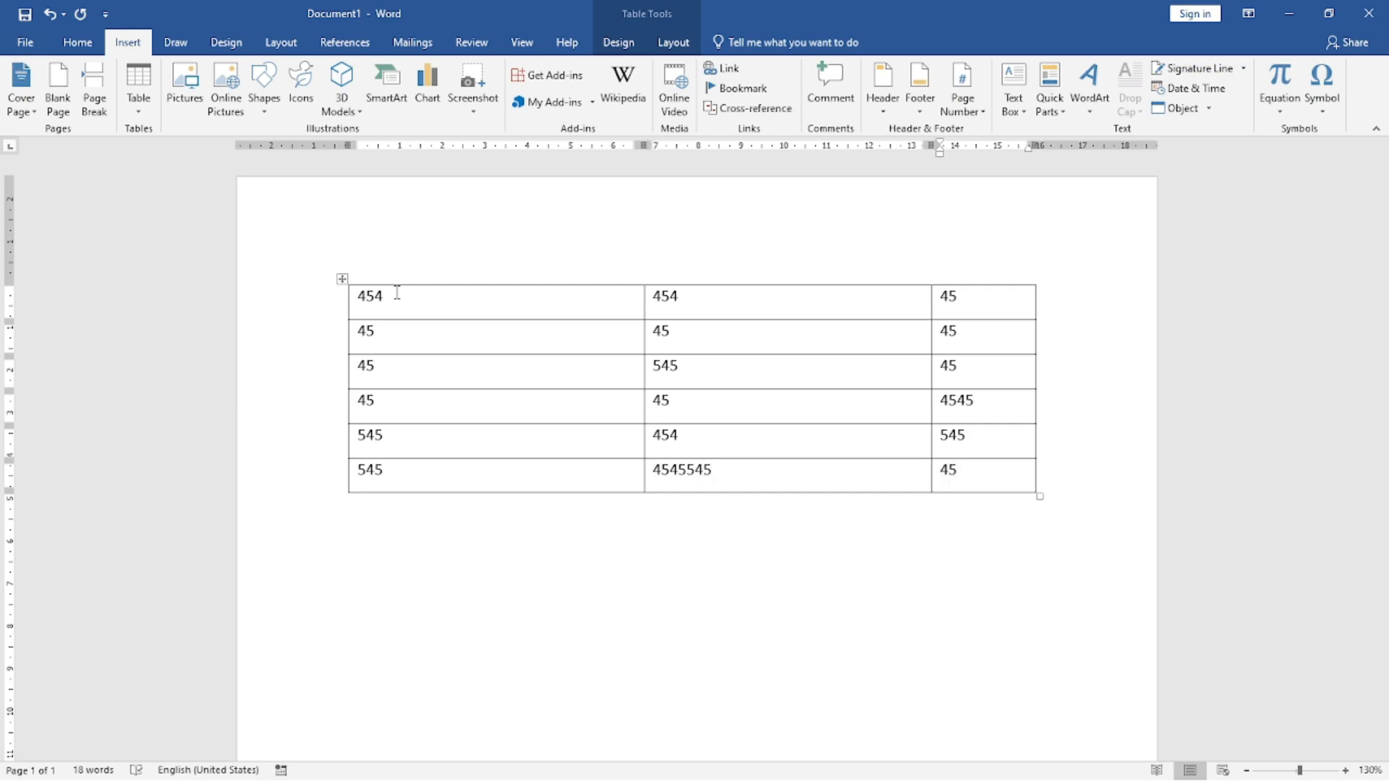
# Step: Append two rows to the table, containing 7454, 45, 454 and 4545, 45, 45
pyautogui.press('Tab')
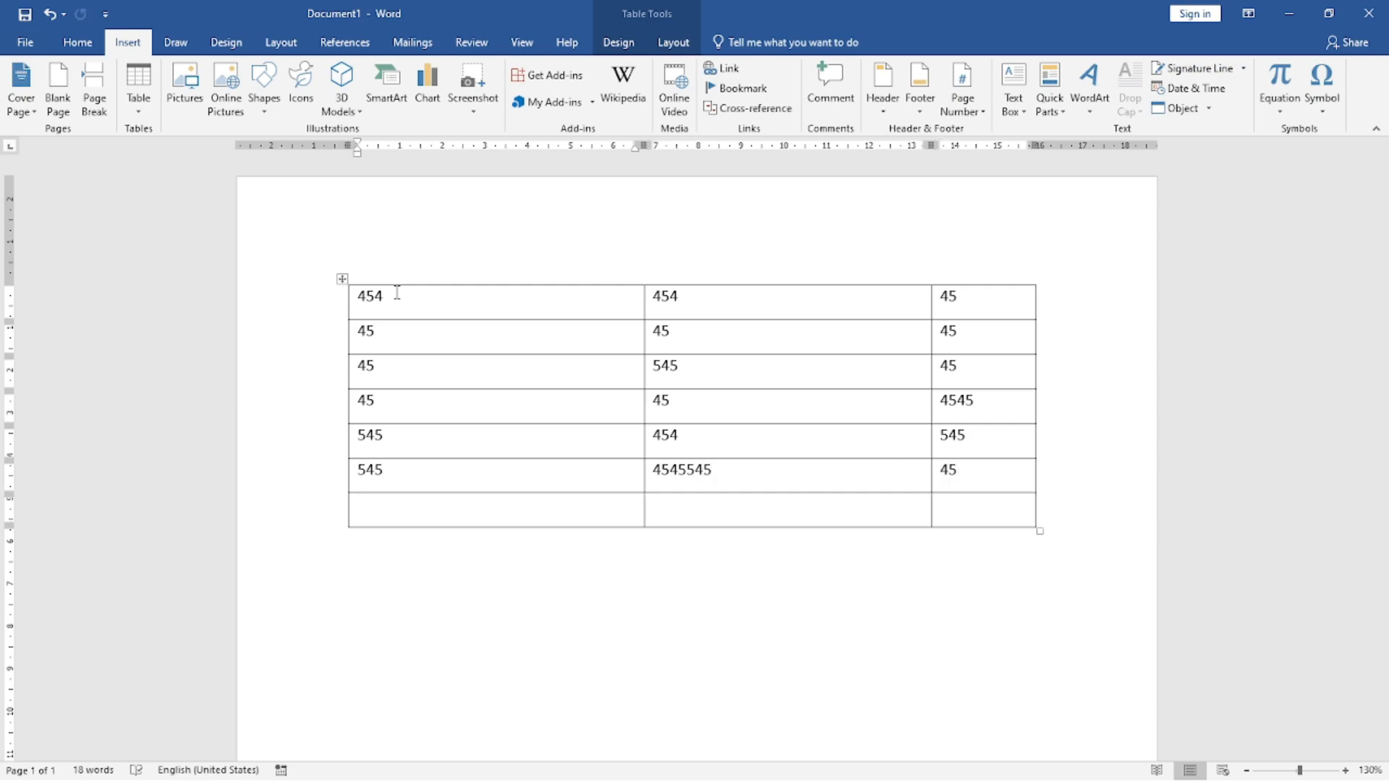
pyautogui.write('7454')
pyautogui.press('Tab')
pyautogui.write('45')
pyautogui.press('Tab')
pyautogui.write('454')
pyautogui.press('Tab')
pyautogui.write('4545')
pyautogui.press('Tab')
pyautogui.write('45')
pyautogui.press('Tab')
pyautogui.write('45')
pyautogui.press('Tab')
pyautogui.write('5')
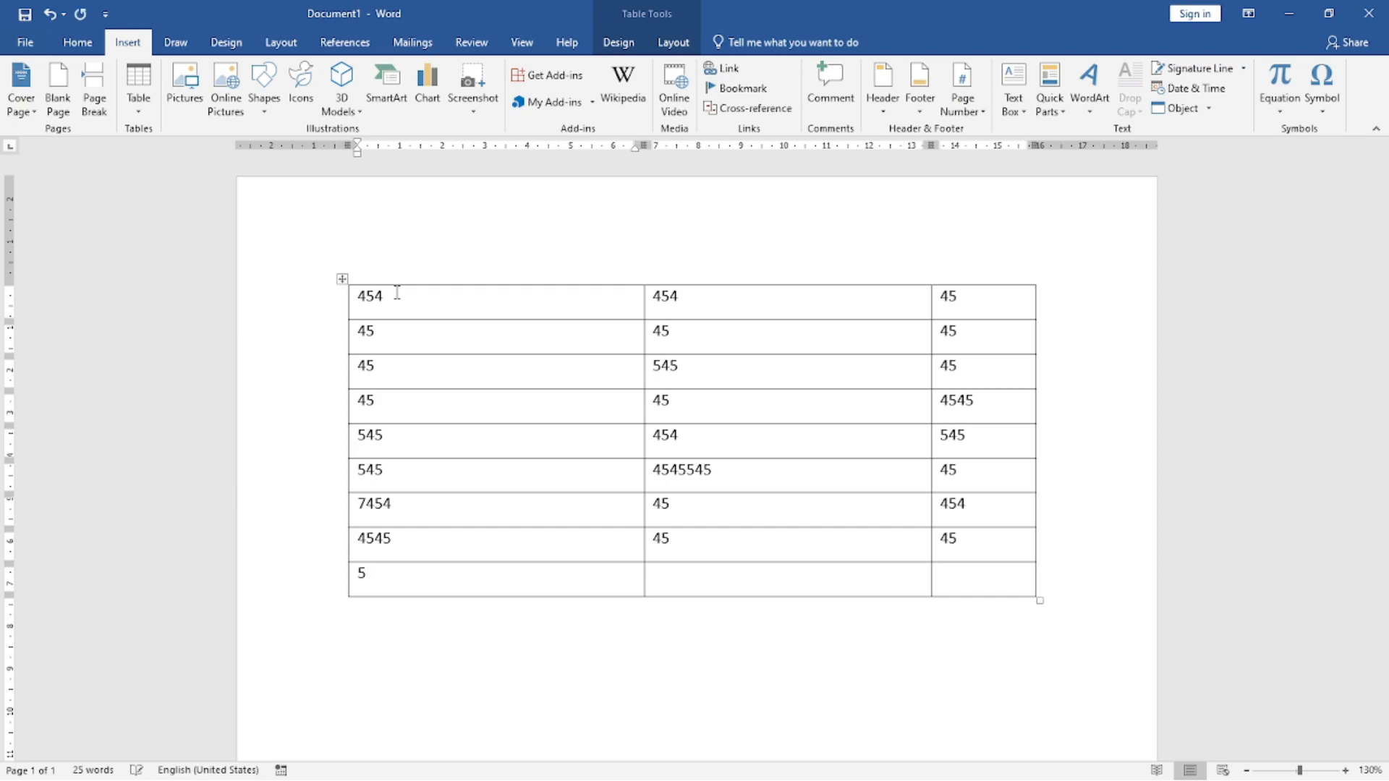
pyautogui.write('54545454545')
pyautogui.press('Tab')
pyautogui.write('45')
pyautogui.press('Tab')
pyautogui.write('45')
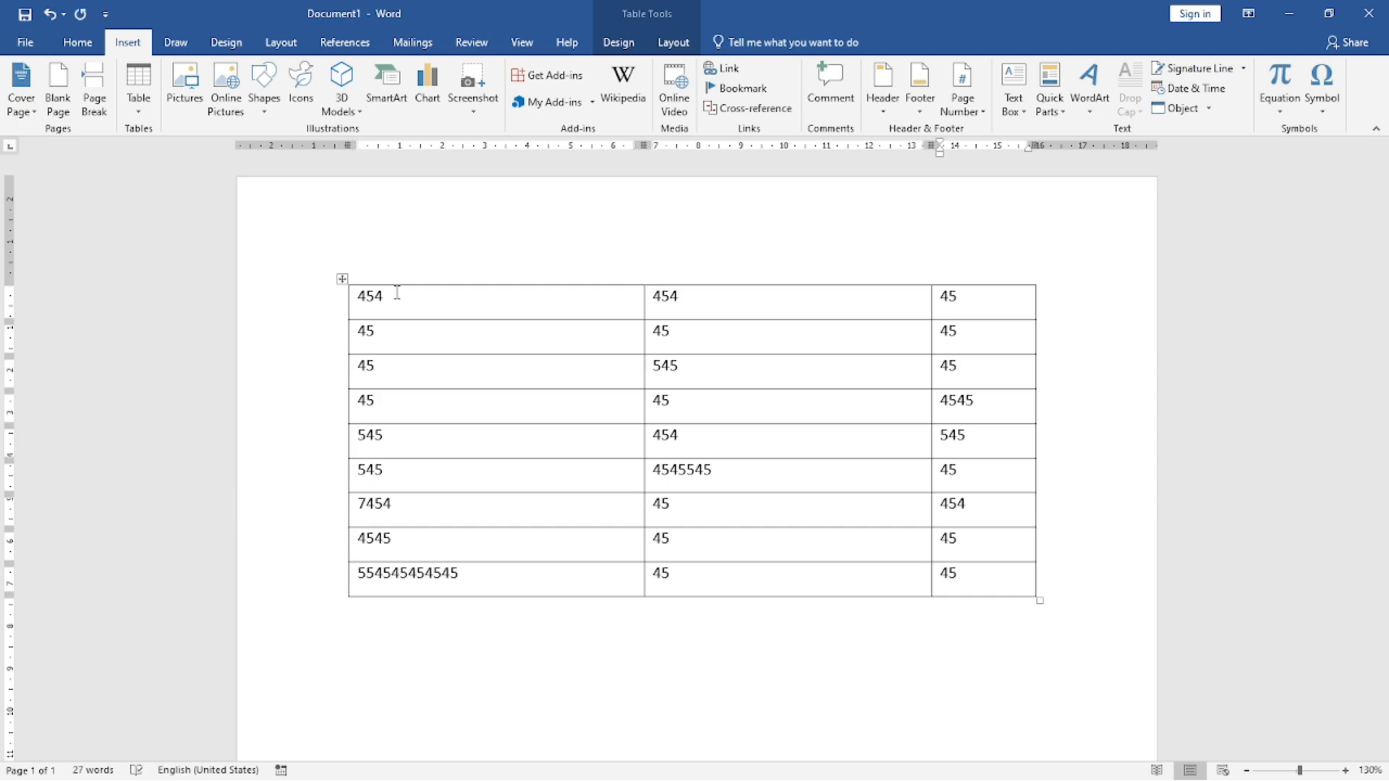
pyautogui.press('Left')
pyautogui.press('Left')
pyautogui.press('Left')
pyautogui.press('Left')
pyautogui.press('Left')
pyautogui.hotkey('alt', 'shift', 'Down')
pyautogui.hotkey('alt', 'shift', 'Down')
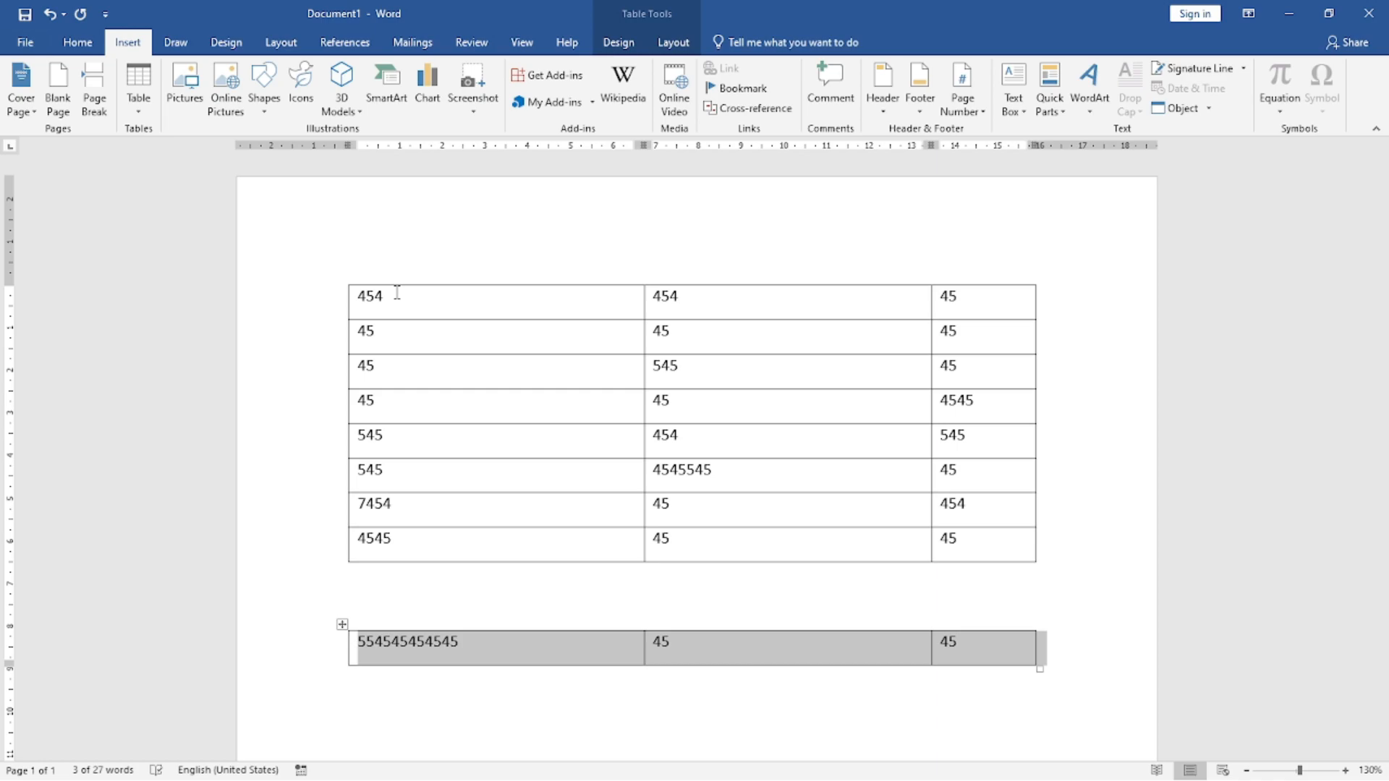
# Step: Move the separated row back up to rejoin it to the end of the main table
pyautogui.press('Up')
pyautogui.press('Down')
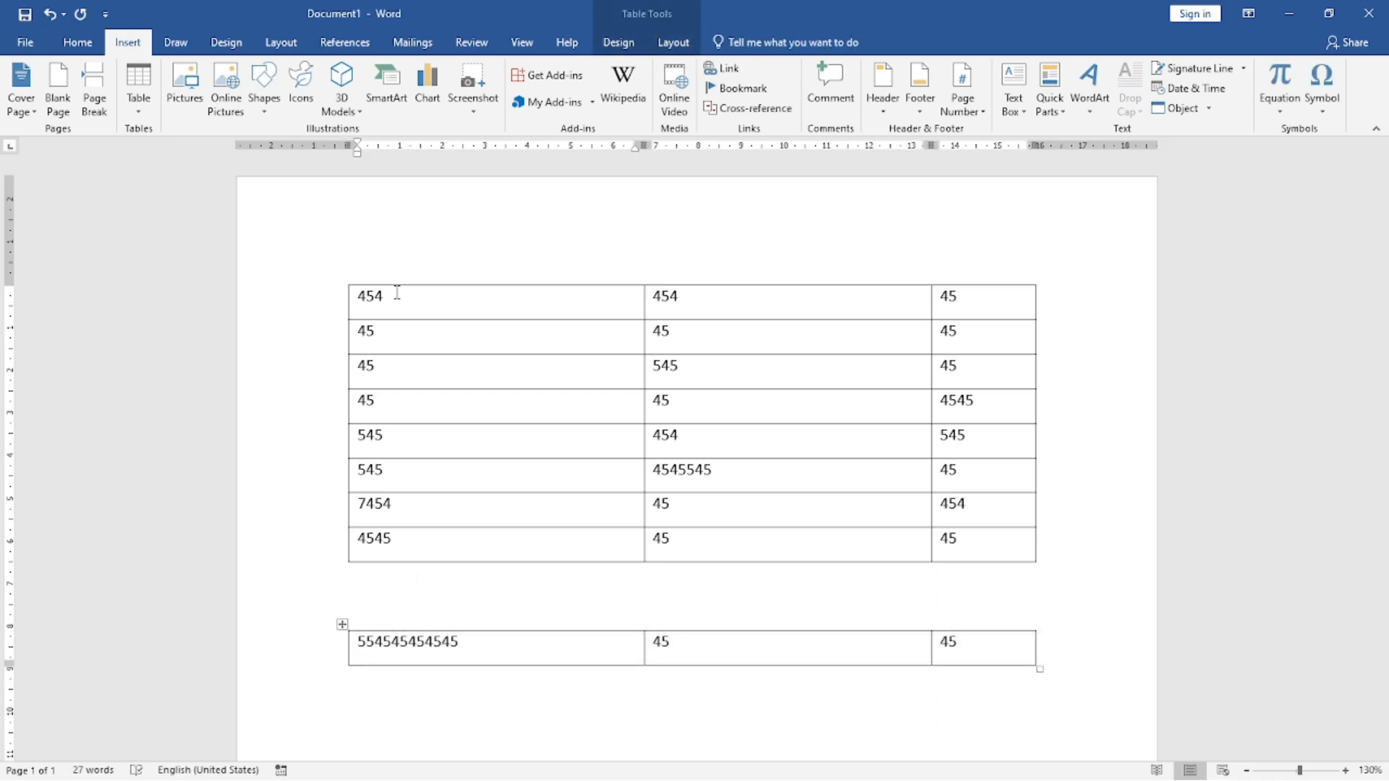
pyautogui.press('Up')
pyautogui.press('Up')
pyautogui.press('Down')
pyautogui.press('Down')
pyautogui.hotkey('alt', 'shift', 'Up')
pyautogui.hotkey('alt', 'shift', 'Up')
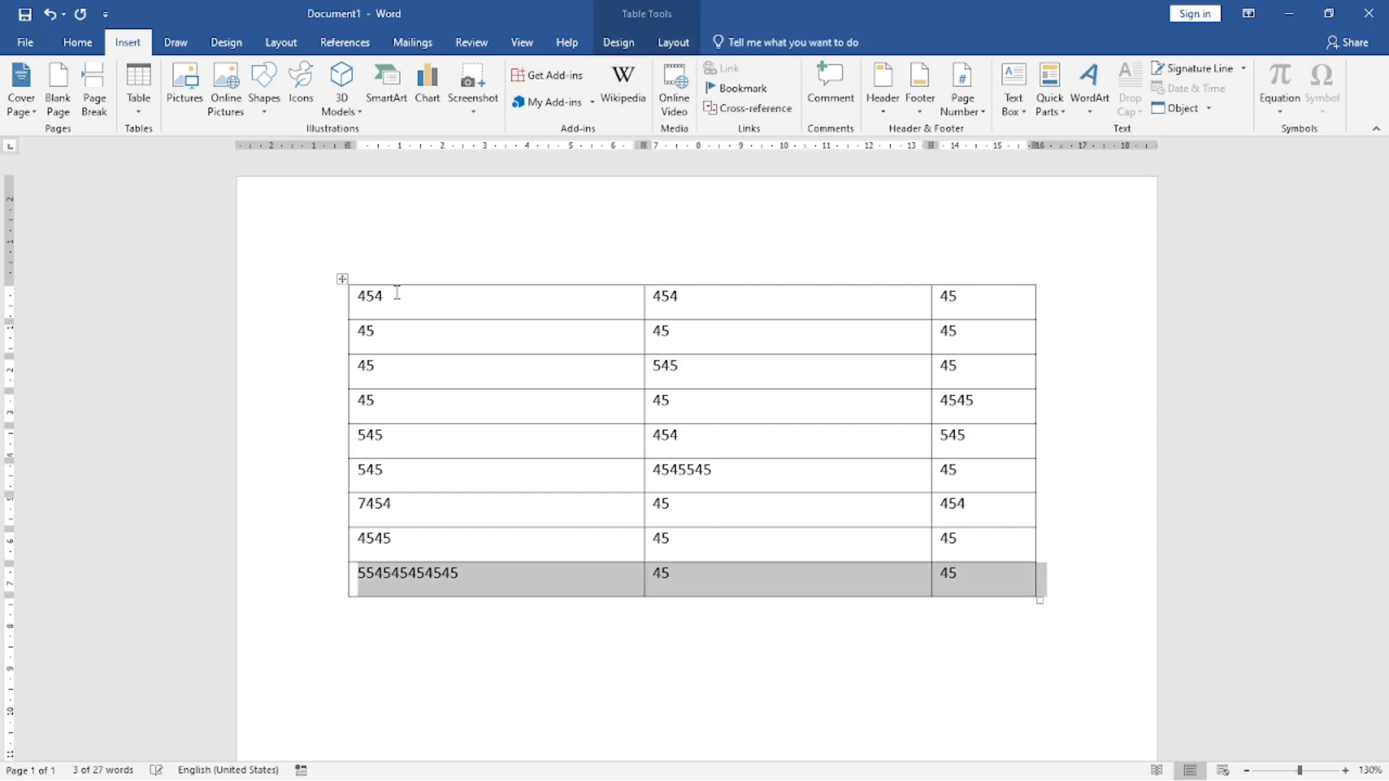
pyautogui.hotkey('alt', 'shift', 'Down')
pyautogui.hotkey('alt', 'shift', 'Down')
pyautogui.hotkey('alt', 'shift', 'Up')
pyautogui.hotkey('alt', 'shift', 'Up')
pyautogui.hotkey('alt', 'shift', 'Up')
pyautogui.hotkey('alt', 'shift', 'Up')
pyautogui.hotkey('alt', 'shift', 'Up')
pyautogui.hotkey('alt', 'shift', 'Up')
pyautogui.hotkey('alt', 'shift', 'Up')
pyautogui.hotkey('alt', 'shift', 'Up')
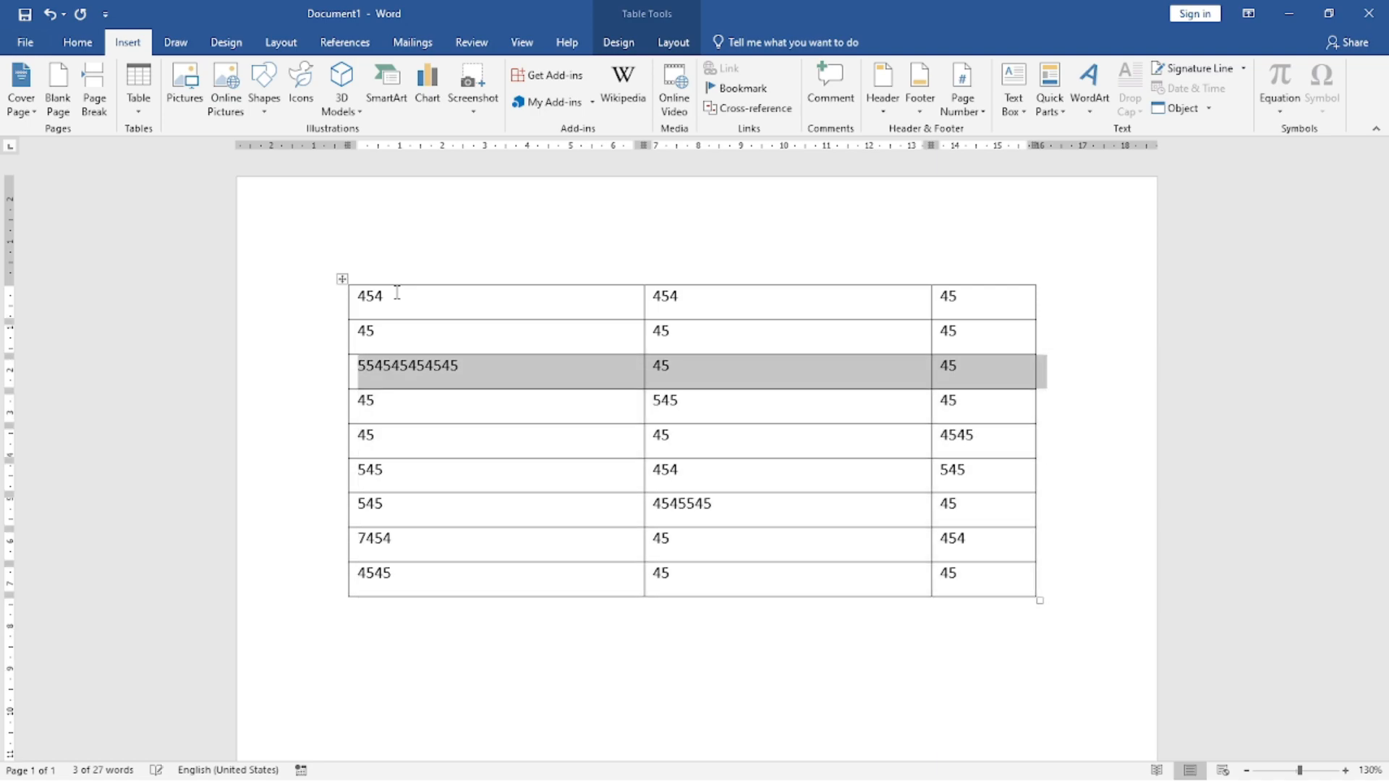
# Step: Move the bottom row, starting with 4545, up to the top of the table
pyautogui.press('Down')
pyautogui.press('Down')
pyautogui.press('Down')
pyautogui.press('Down')
pyautogui.press('Down')
pyautogui.press('Down')
pyautogui.press('Down')
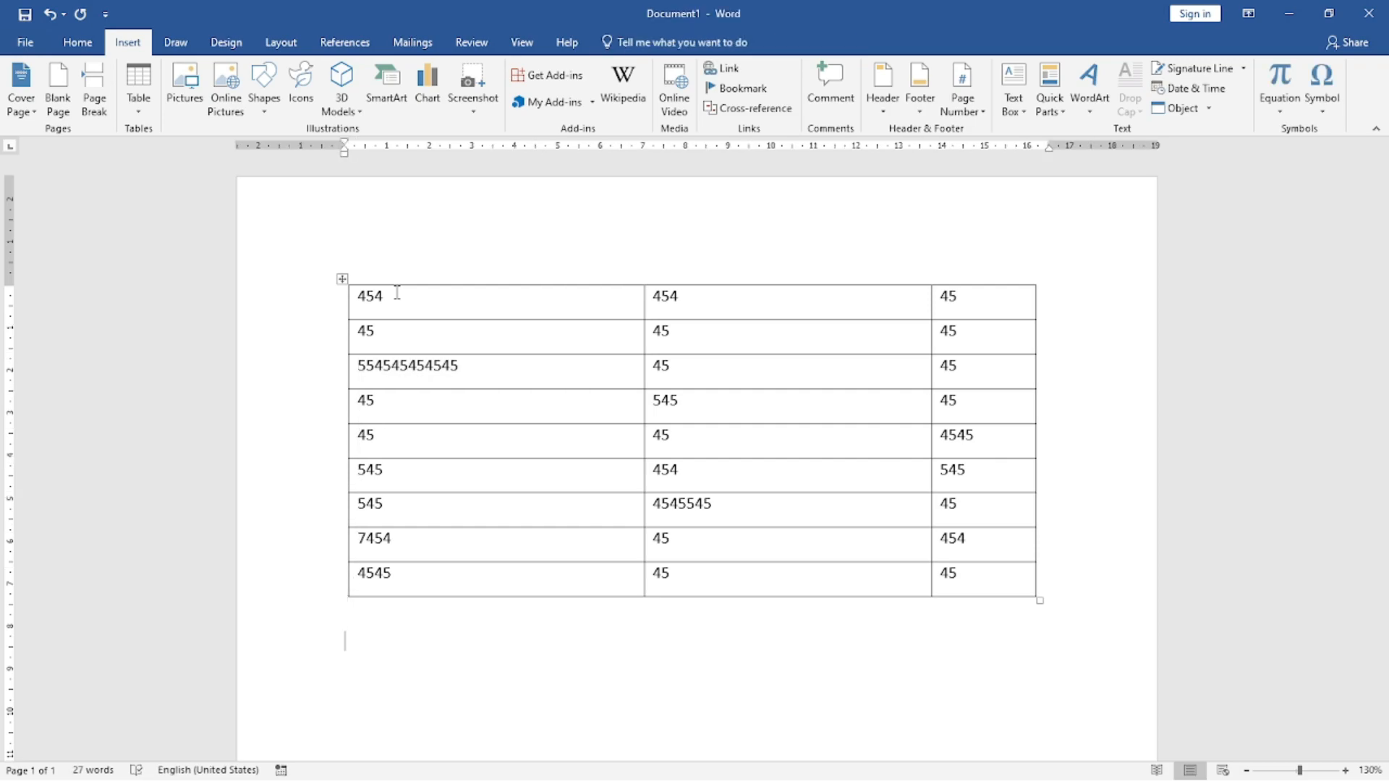
pyautogui.press('Up')
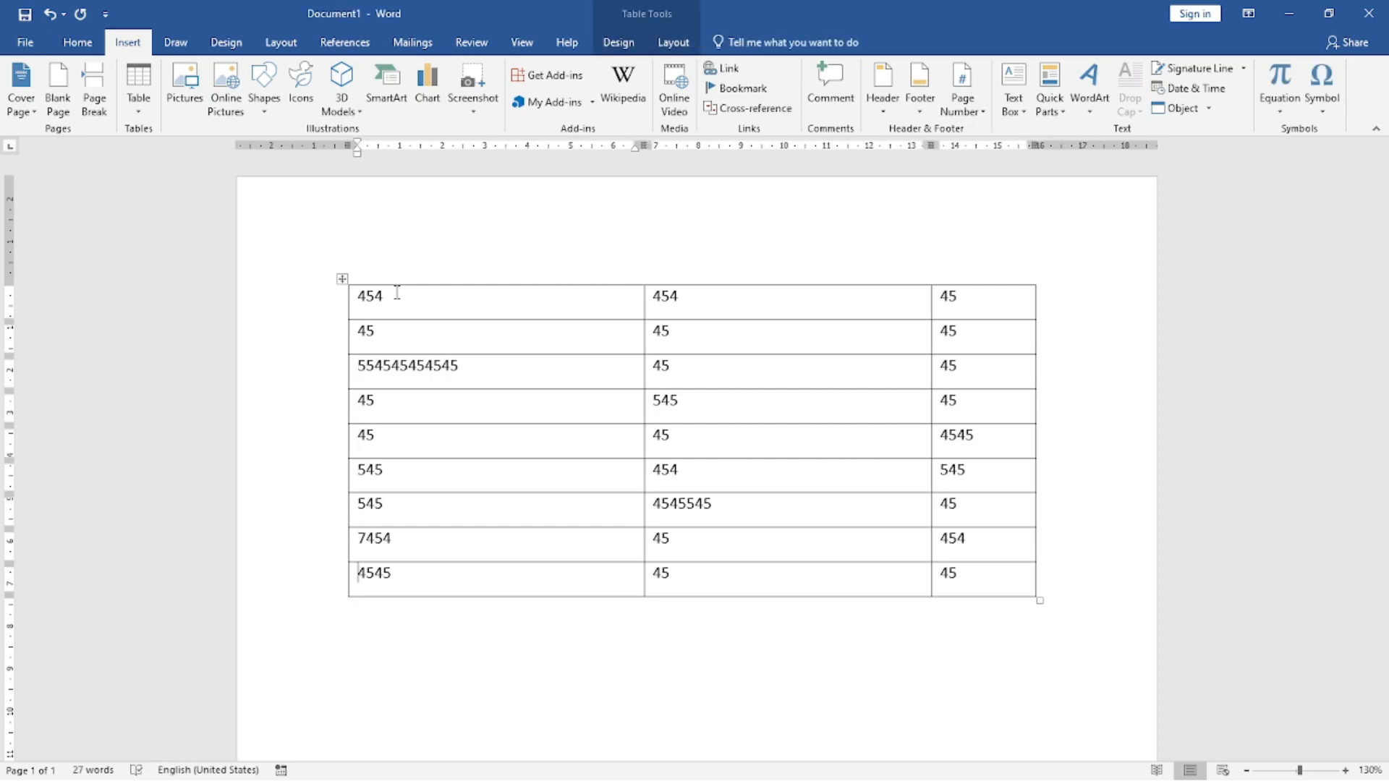
pyautogui.press('Right')
pyautogui.press('Right')
pyautogui.press('Right')
pyautogui.press('Right')
pyautogui.press('Right')
pyautogui.press('Left')
pyautogui.press('Left')
pyautogui.press('Left')
pyautogui.press('Left')
pyautogui.hotkey('alt', 'shift', 'Up')
pyautogui.hotkey('alt', 'shift', 'Up')
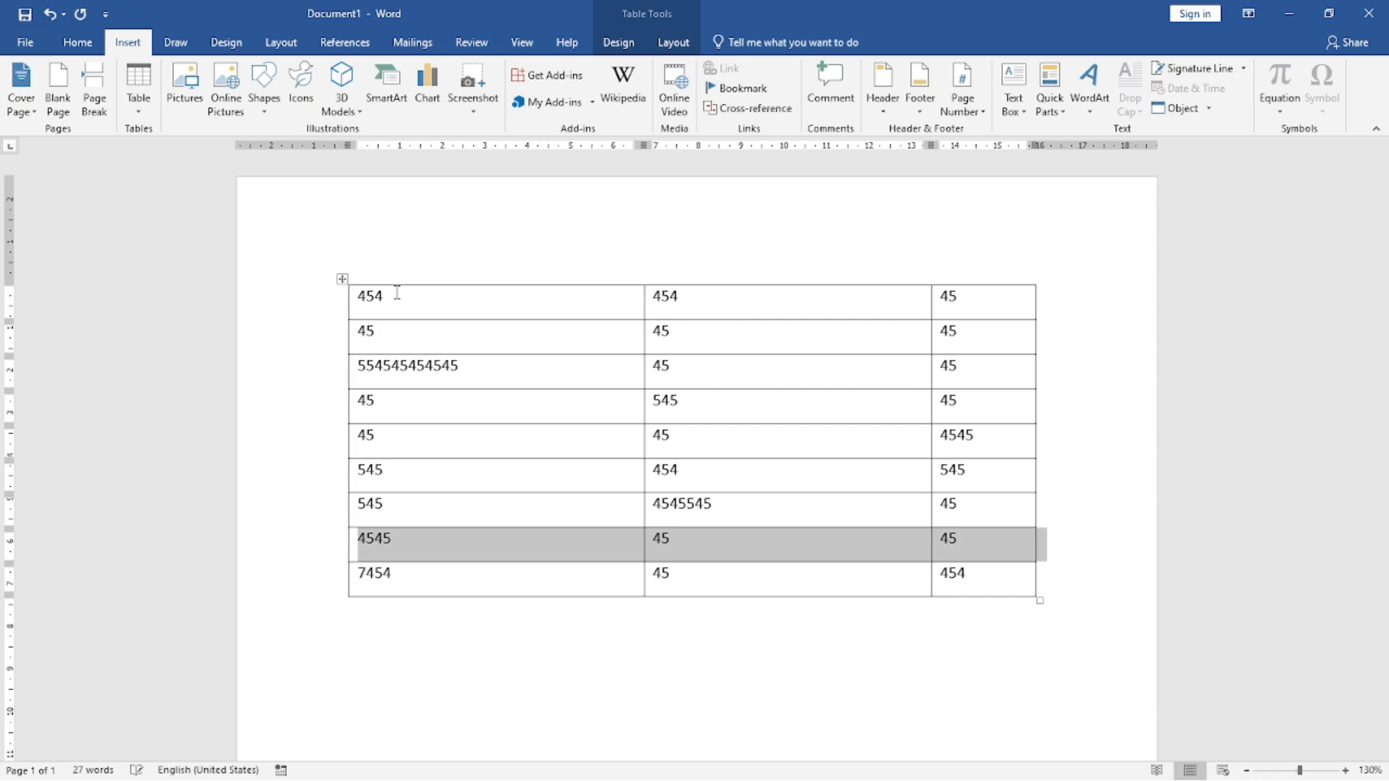
pyautogui.hotkey('alt', 'shift', 'Up')
pyautogui.hotkey('alt', 'shift', 'Up')
pyautogui.hotkey('alt', 'shift', 'Up')
pyautogui.hotkey('alt', 'shift', 'Up')
pyautogui.hotkey('alt', 'shift', 'Up')
pyautogui.hotkey('alt', 'shift', 'Up')
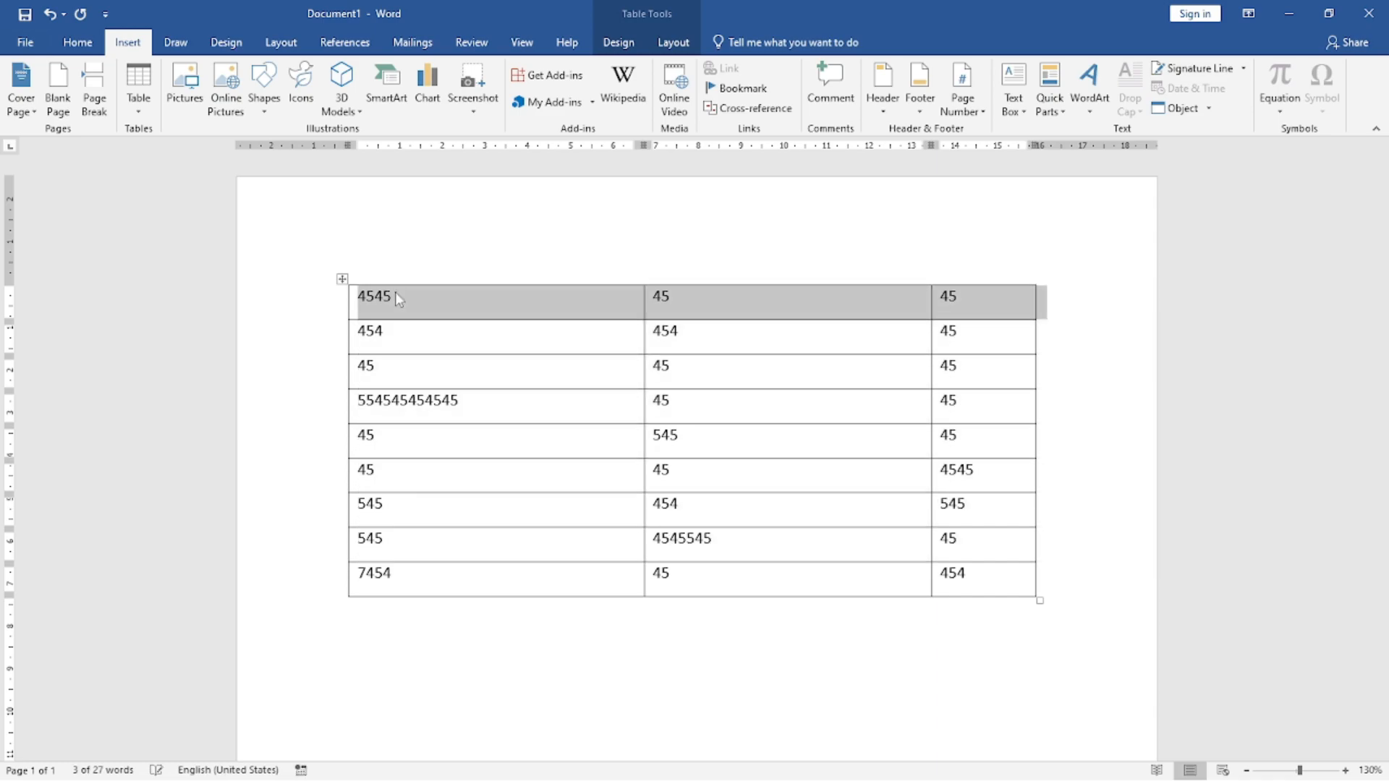
# Step: Place the cursor at the start of the table's first cell
pyautogui.press('Right')
pyautogui.press('Left')
pyautogui.press('Left')
pyautogui.press('Left')
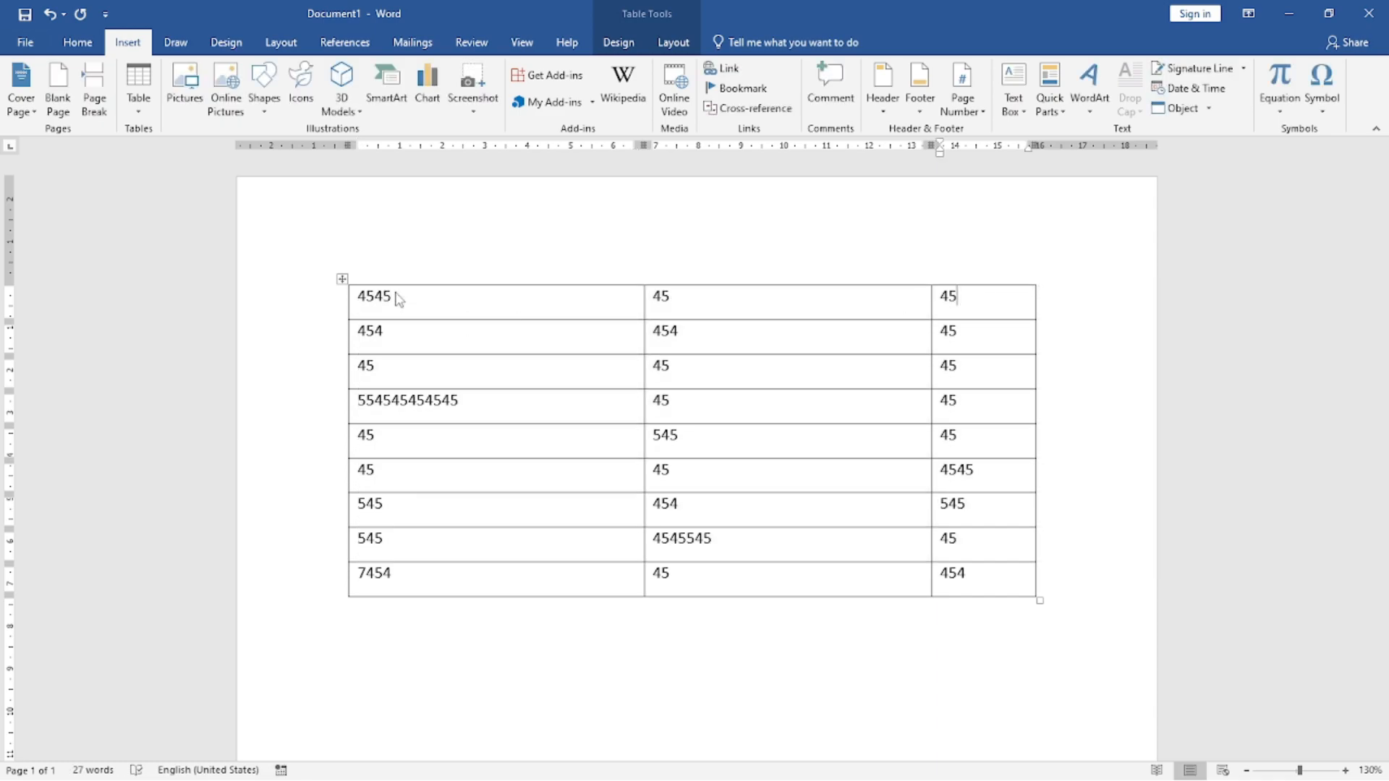
pyautogui.press('Left')
pyautogui.press('Left')
pyautogui.press('Left')
pyautogui.press('Left')
pyautogui.press('Left')
pyautogui.press('Left')
pyautogui.press('Left')
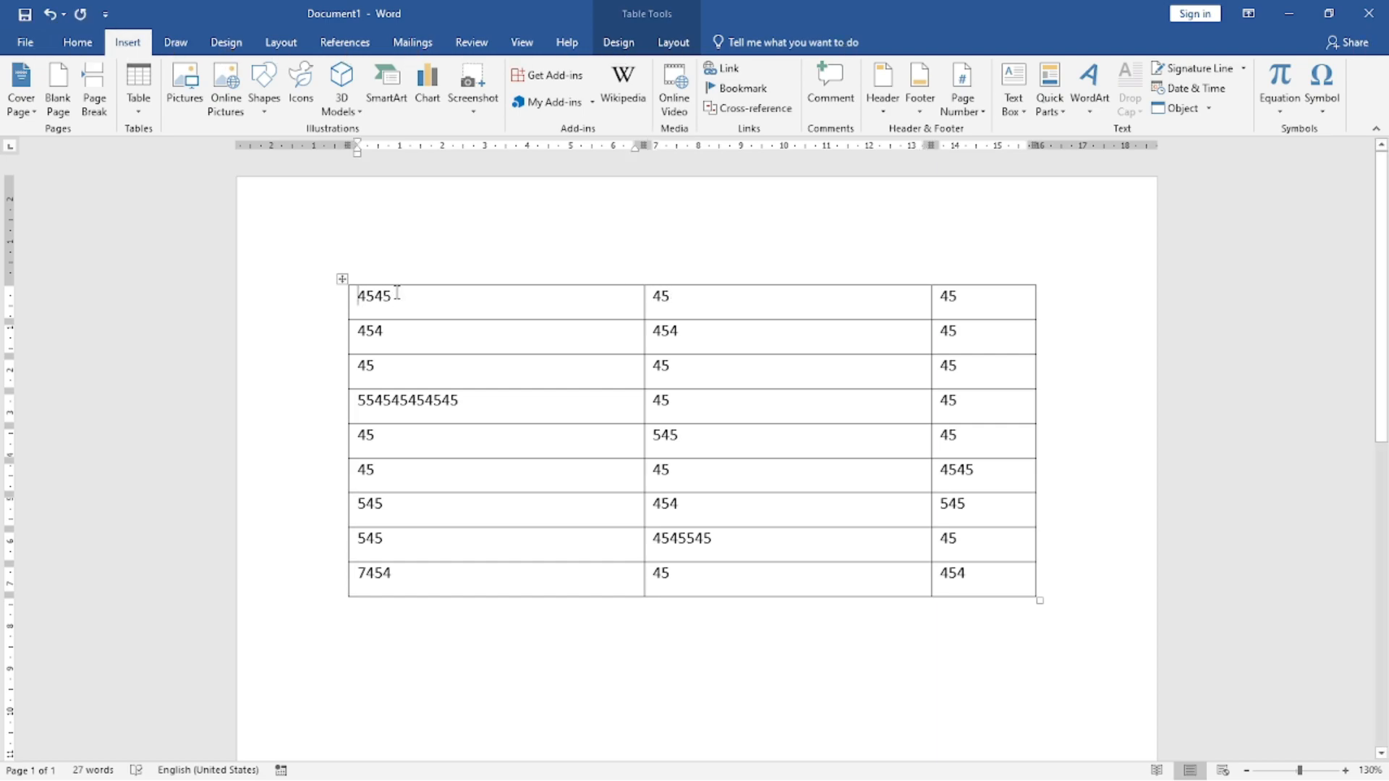
# Step: Promote and demote the outline levels of the table's first two rows until both have the same smaller blue heading style
pyautogui.hotkey('alt', 'shift', 'Right')
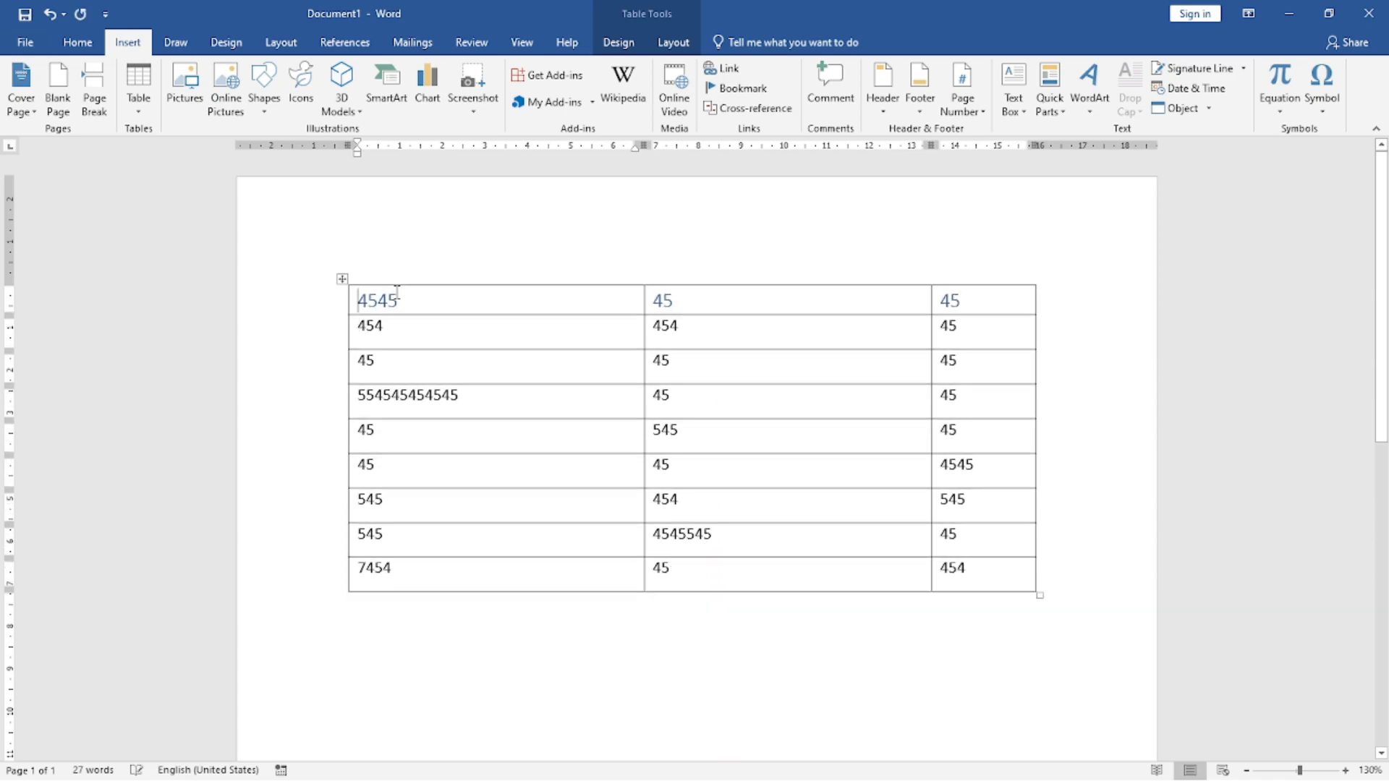
pyautogui.hotkey('alt', 'shift', 'Left')
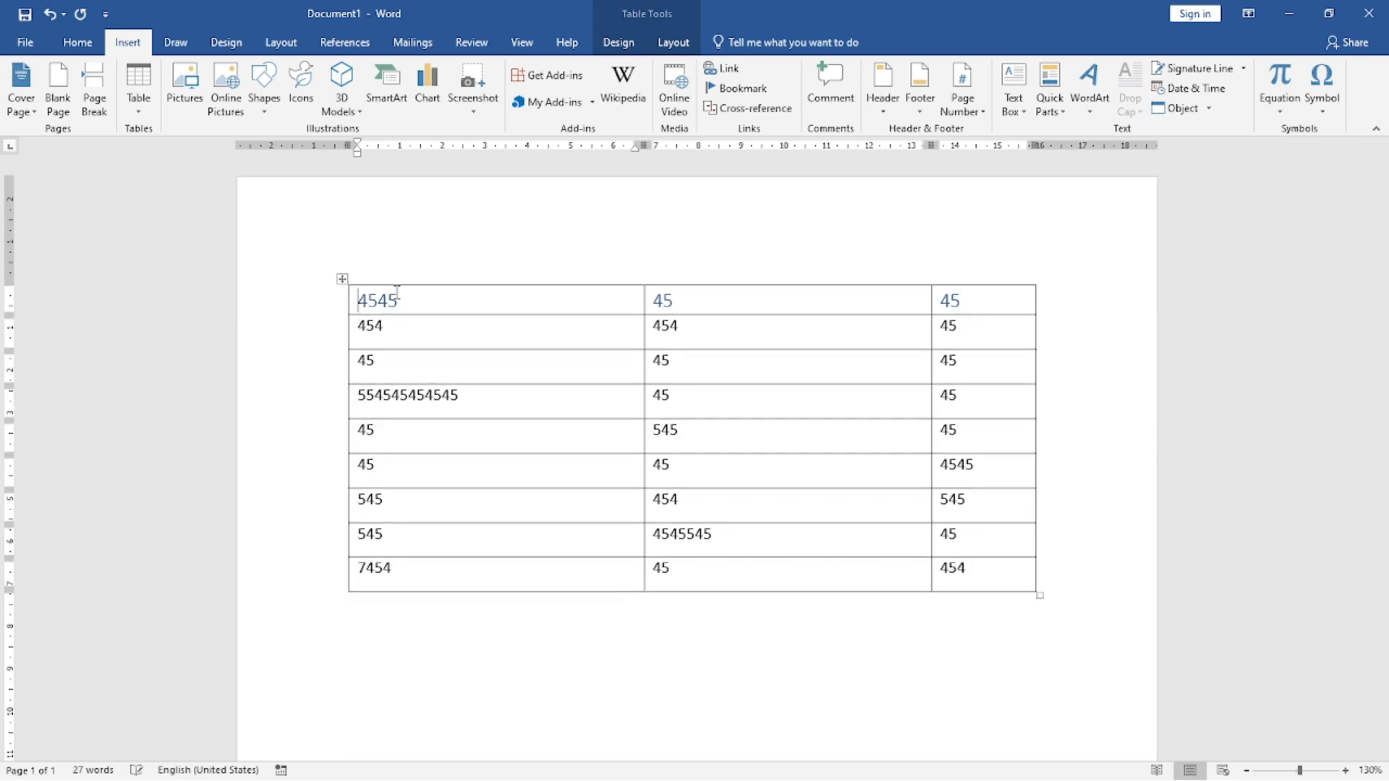
pyautogui.hotkey('alt', 'shift', 'Right')
pyautogui.hotkey('alt', 'shift', 'Left')
pyautogui.hotkey('alt', 'shift', 'Left')
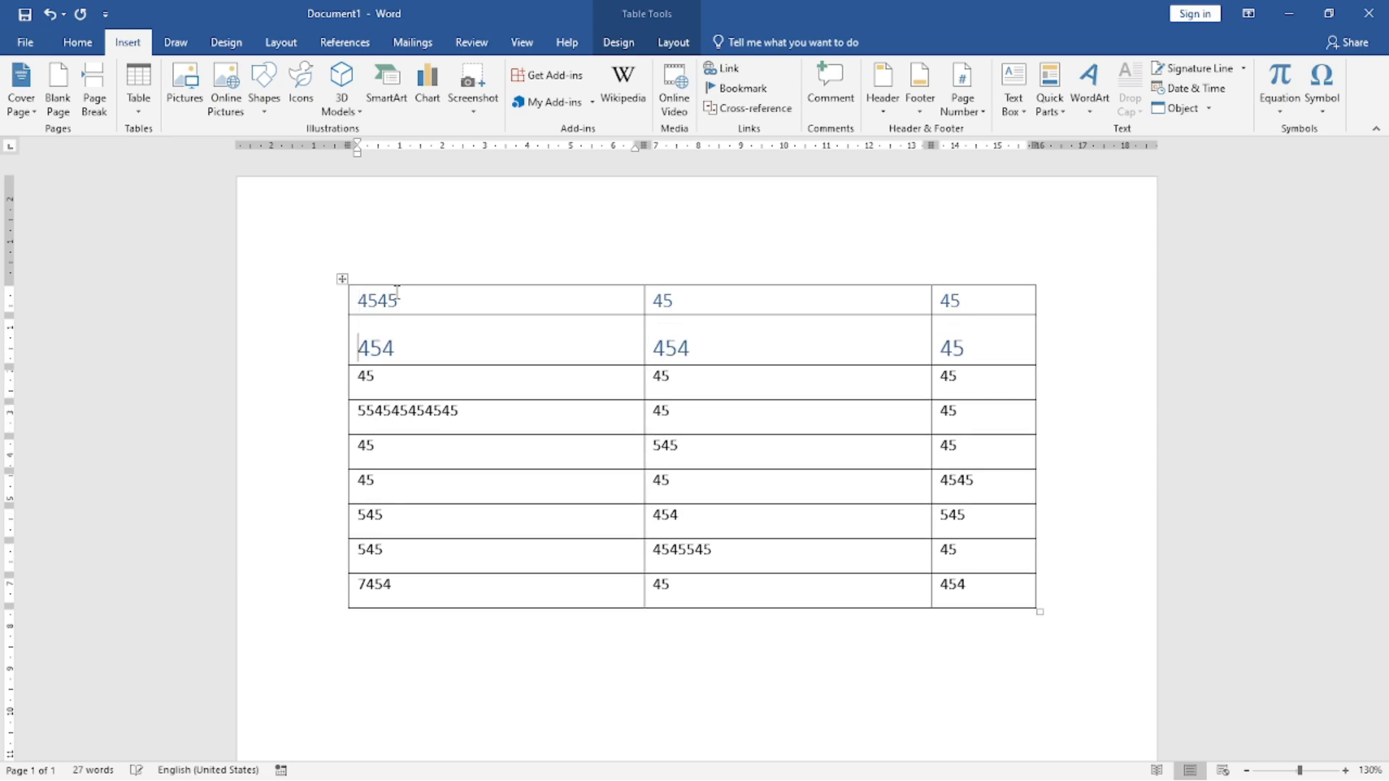
pyautogui.hotkey('alt', 'shift', 'Right')
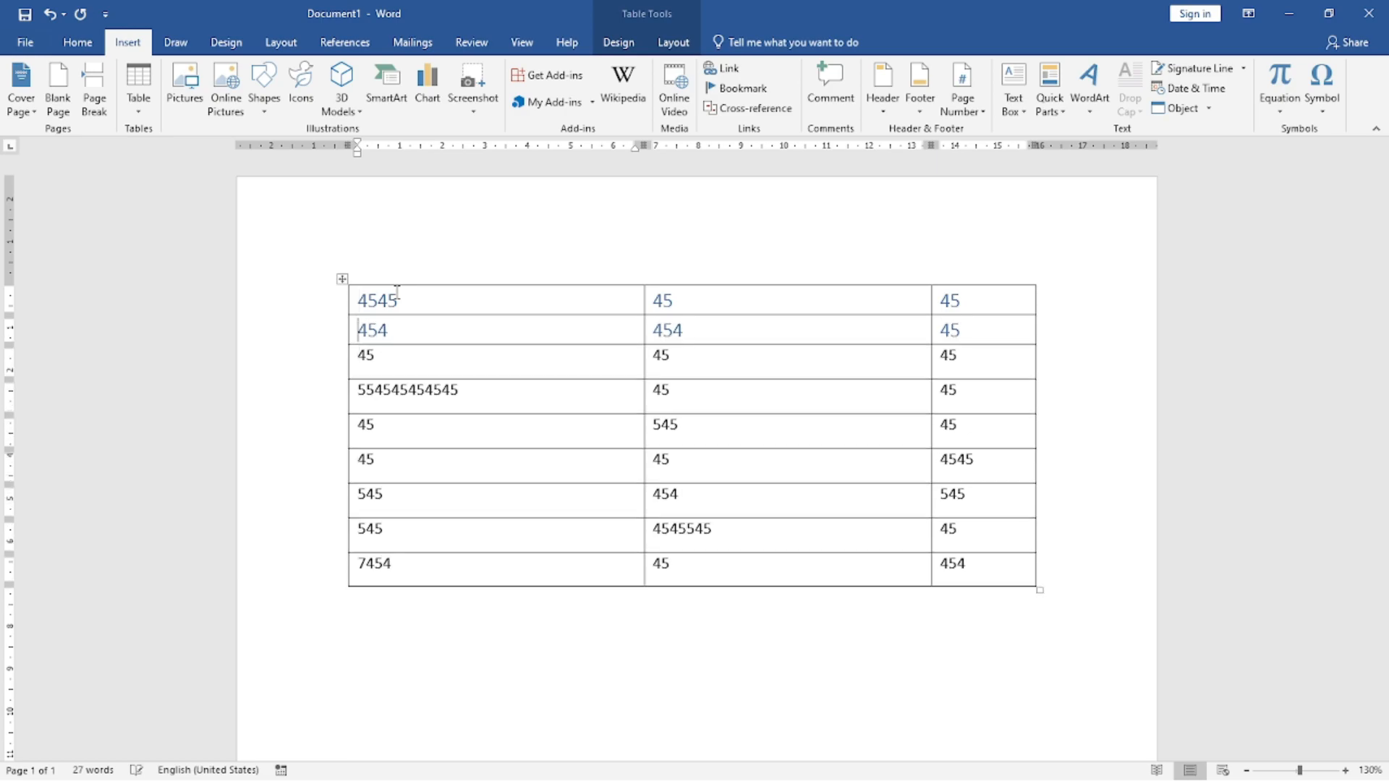
# Step: Move the second row, starting with 454, down to the bottom of the table
pyautogui.hotkey('alt', 'shift', 'Down')
pyautogui.hotkey('alt', 'shift', 'Down')
pyautogui.hotkey('alt', 'shift', 'Down')
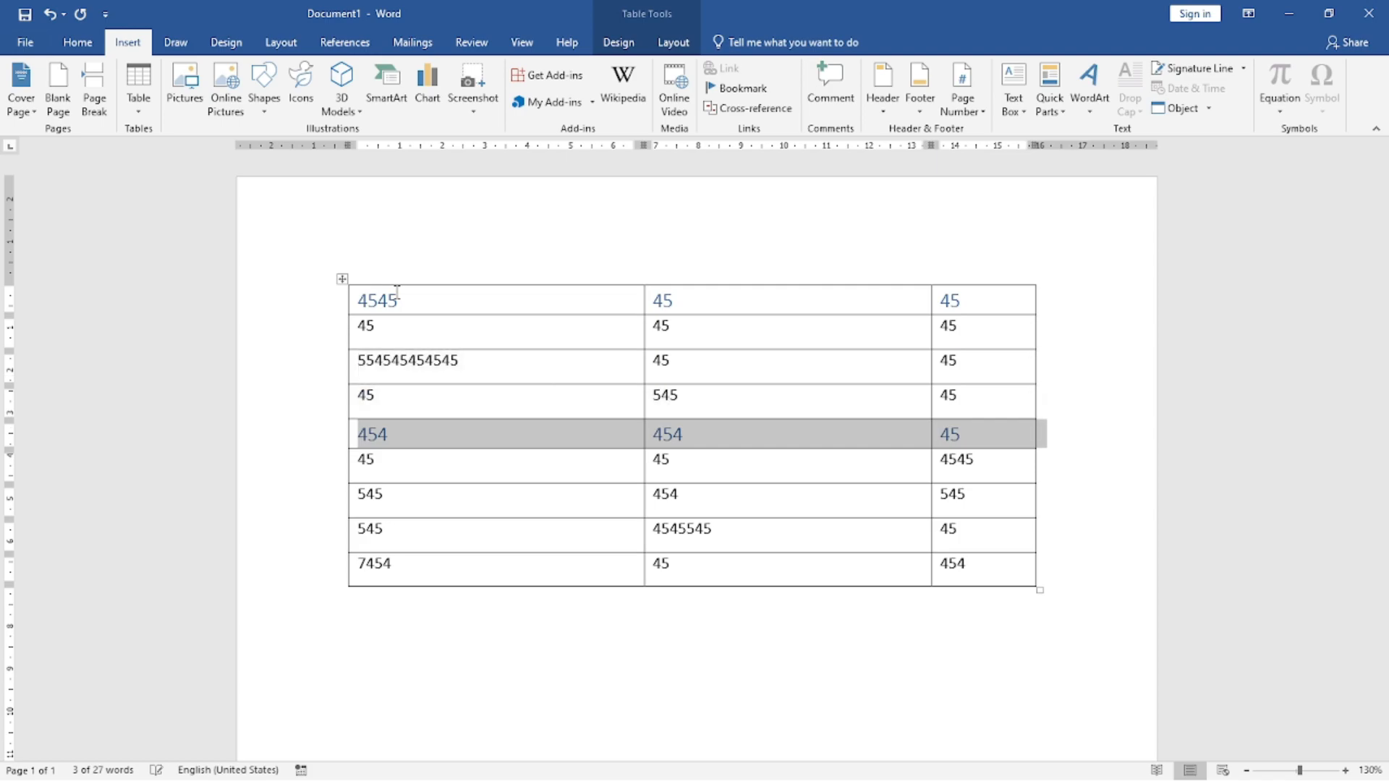
pyautogui.hotkey('alt', 'shift', 'Down')
pyautogui.hotkey('alt', 'shift', 'Down')
pyautogui.hotkey('alt', 'shift', 'Down')
pyautogui.hotkey('alt', 'shift', 'Down')
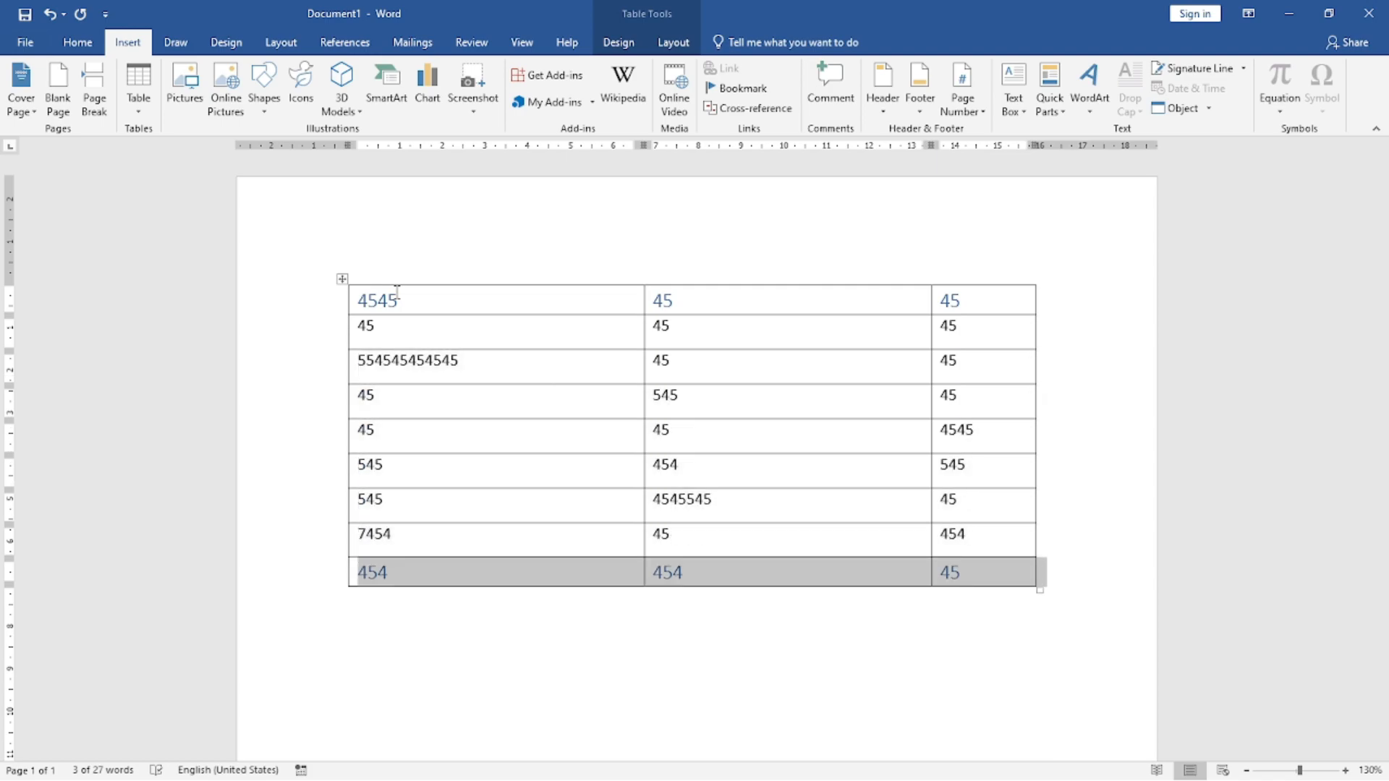